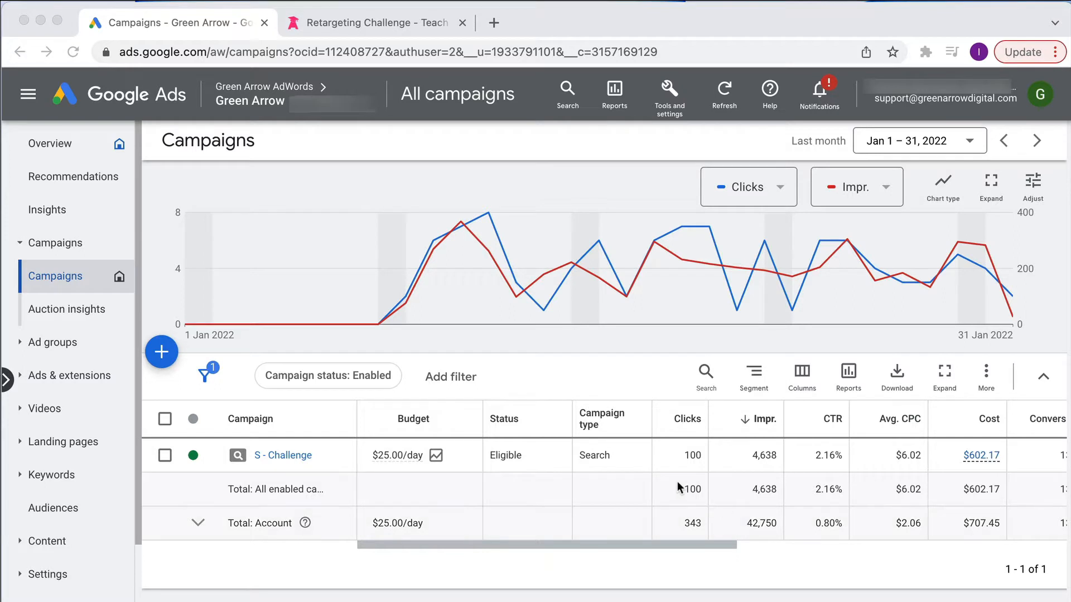
View the 14-Day Retargeting Challenge landing page in the other browser tab and return to the Google Ads campaigns page
{"action": "left_click", "coordinate": [624, 354]}
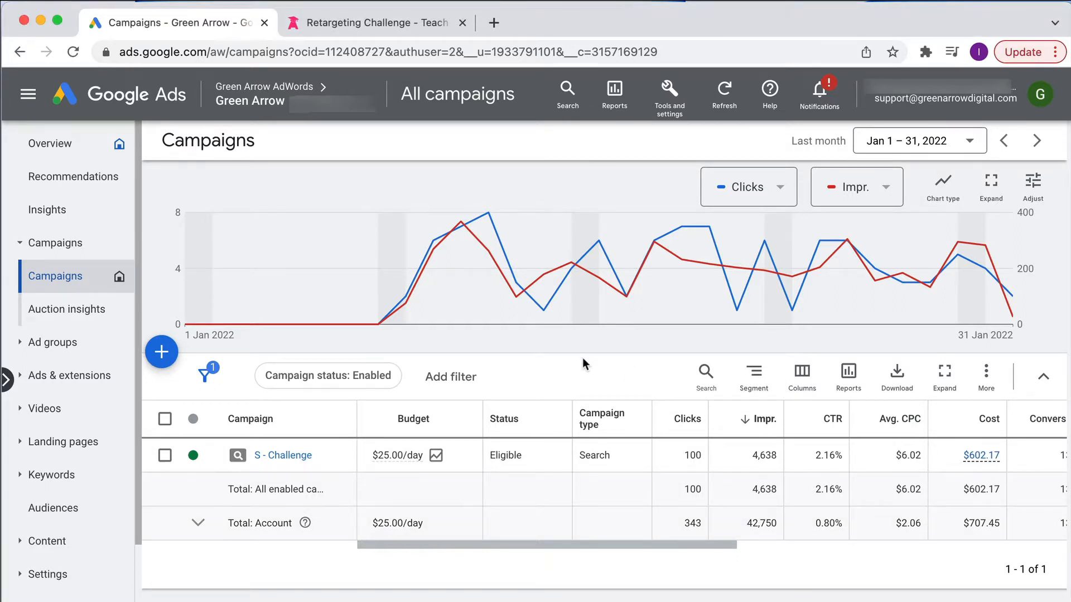
{"action": "left_click", "coordinate": [373, 20]}
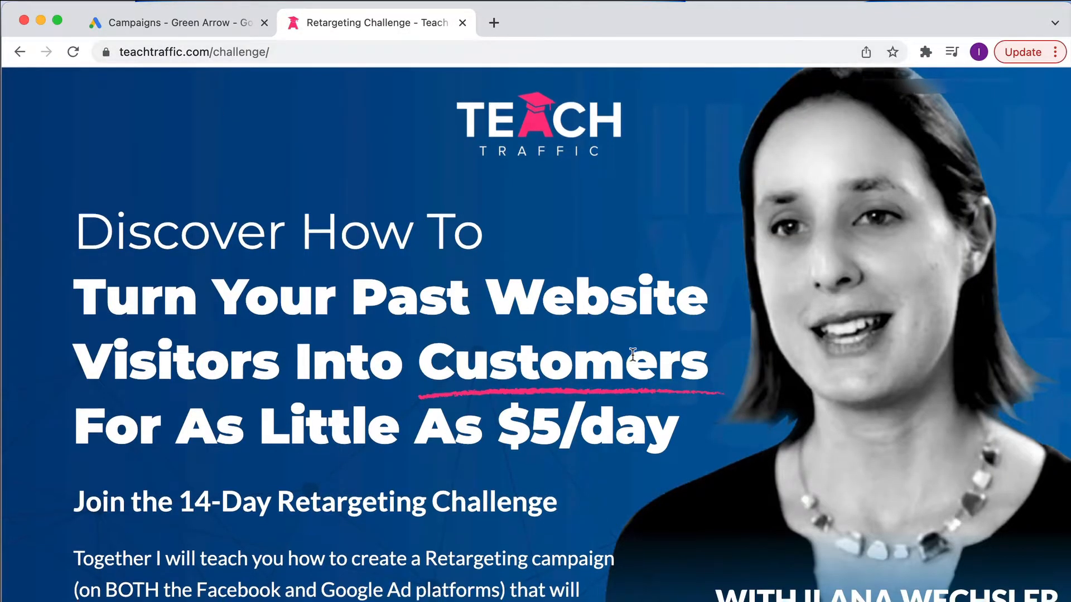
{"action": "scroll", "coordinate": [633, 355], "scroll_direction": "down", "scroll_amount": 5}
{"action": "scroll", "coordinate": [633, 354], "scroll_direction": "down", "scroll_amount": 2}
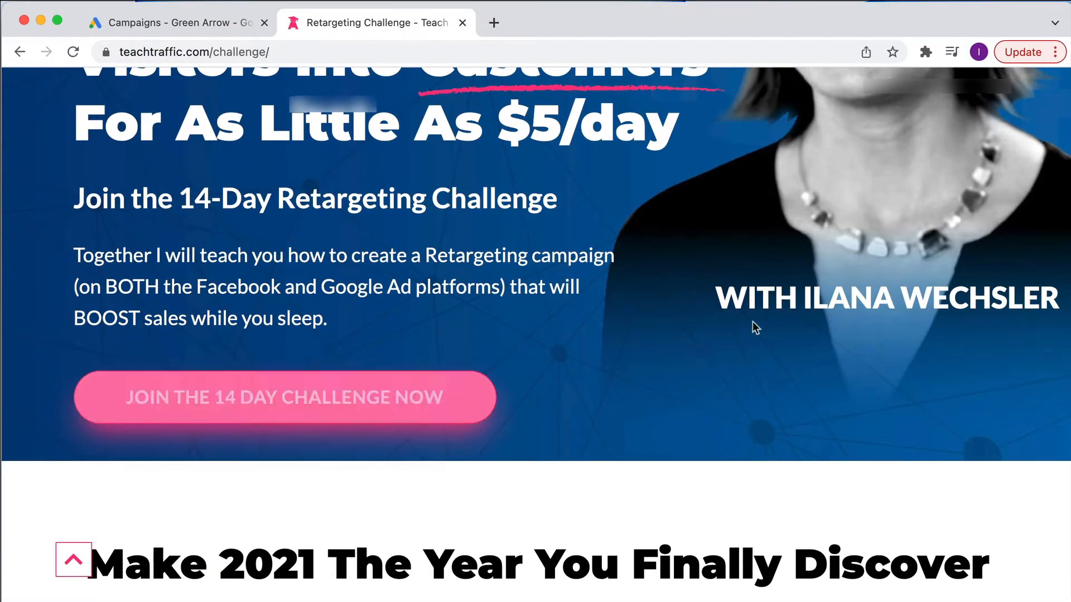
{"action": "scroll", "coordinate": [745, 321], "scroll_direction": "up", "scroll_amount": 7}
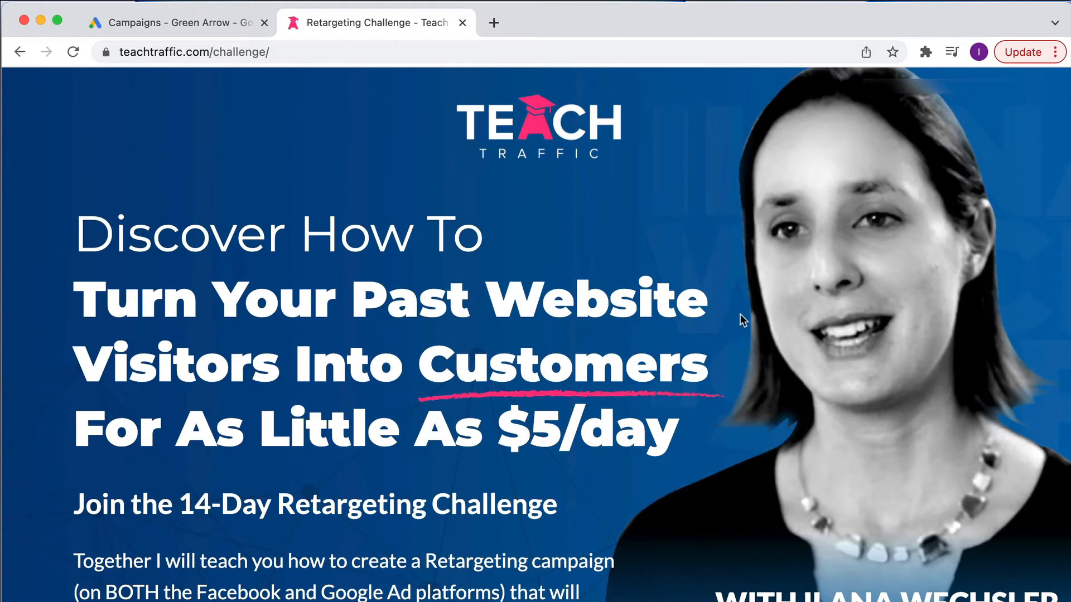
{"action": "left_click", "coordinate": [164, 33]}
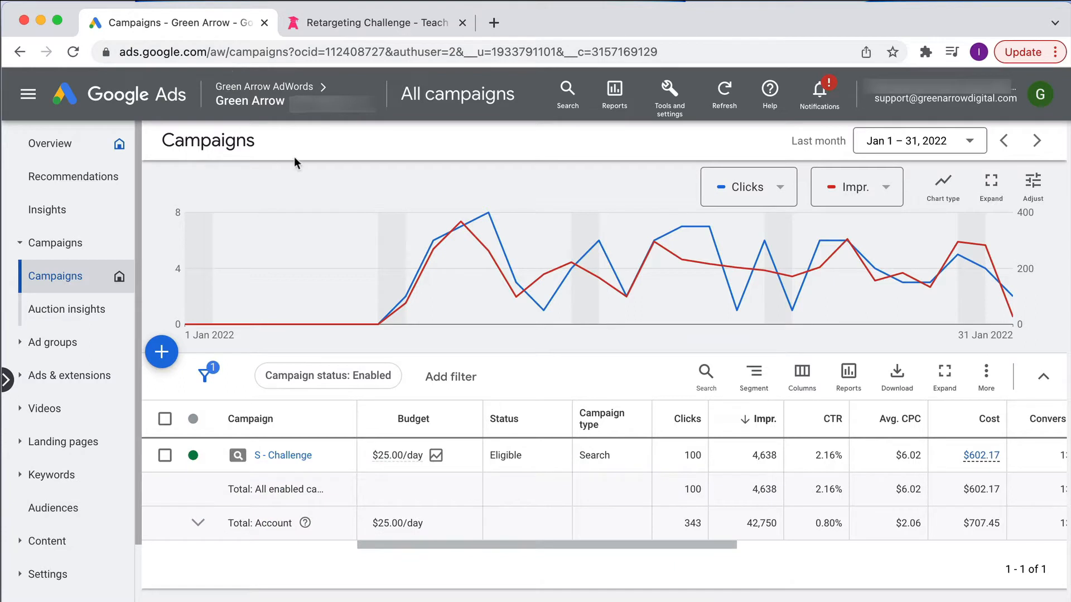
Start a new campaign without a goal's guidance and choose Display as the campaign type
{"action": "left_click", "coordinate": [163, 353]}
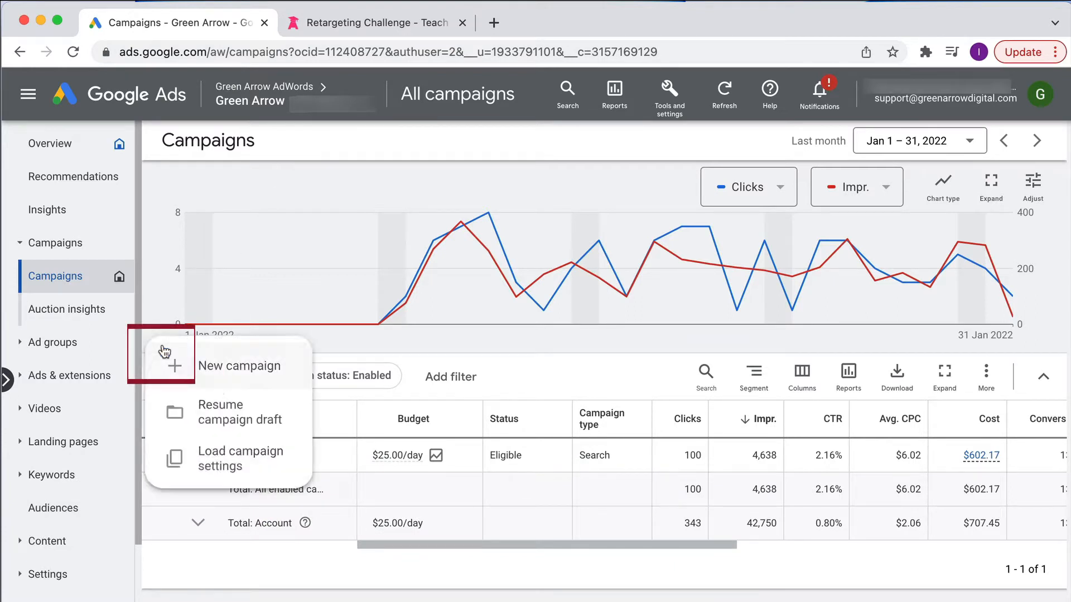
{"action": "left_click", "coordinate": [221, 368]}
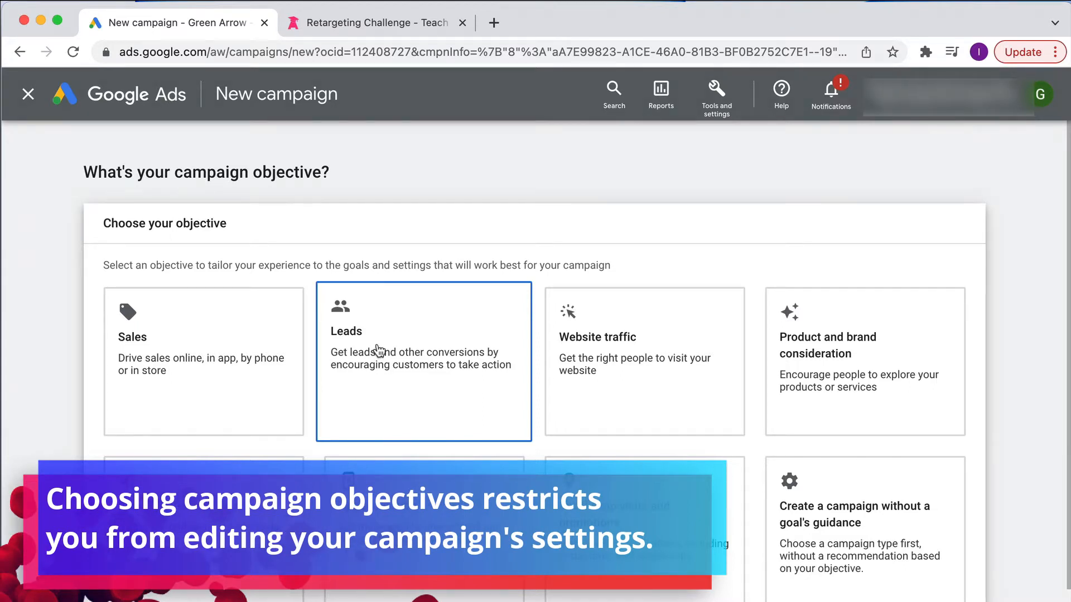
{"action": "scroll", "coordinate": [380, 350], "scroll_direction": "down", "scroll_amount": 3}
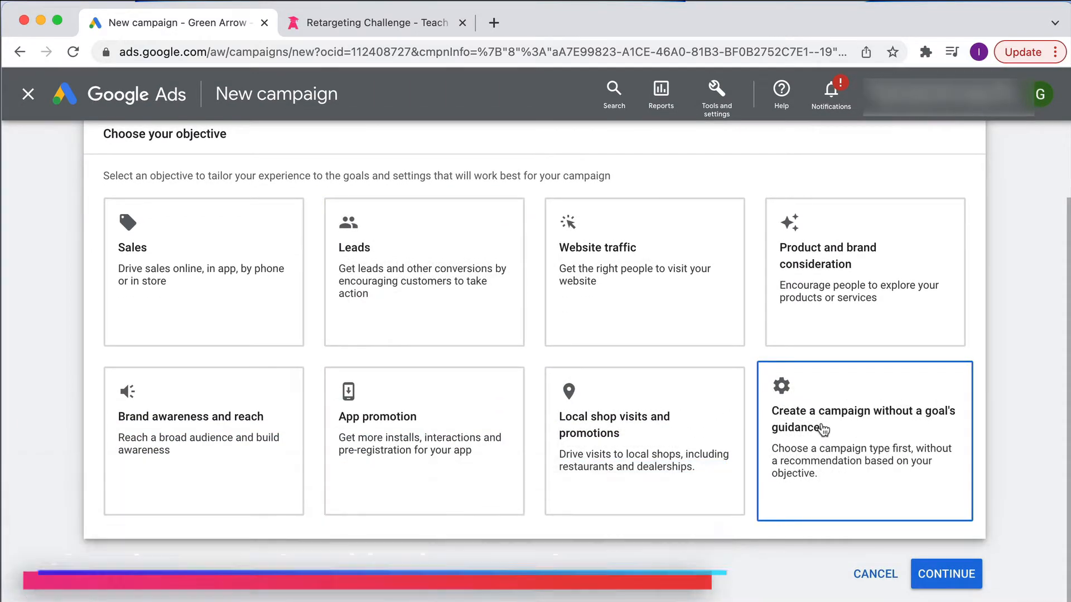
{"action": "left_click", "coordinate": [826, 445]}
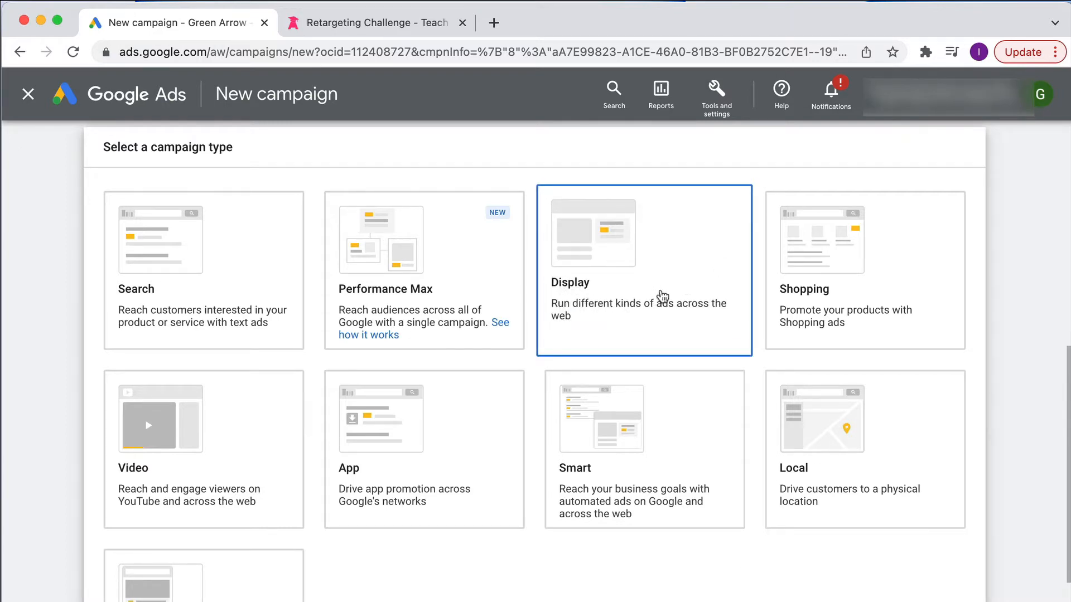
{"action": "left_click", "coordinate": [661, 293]}
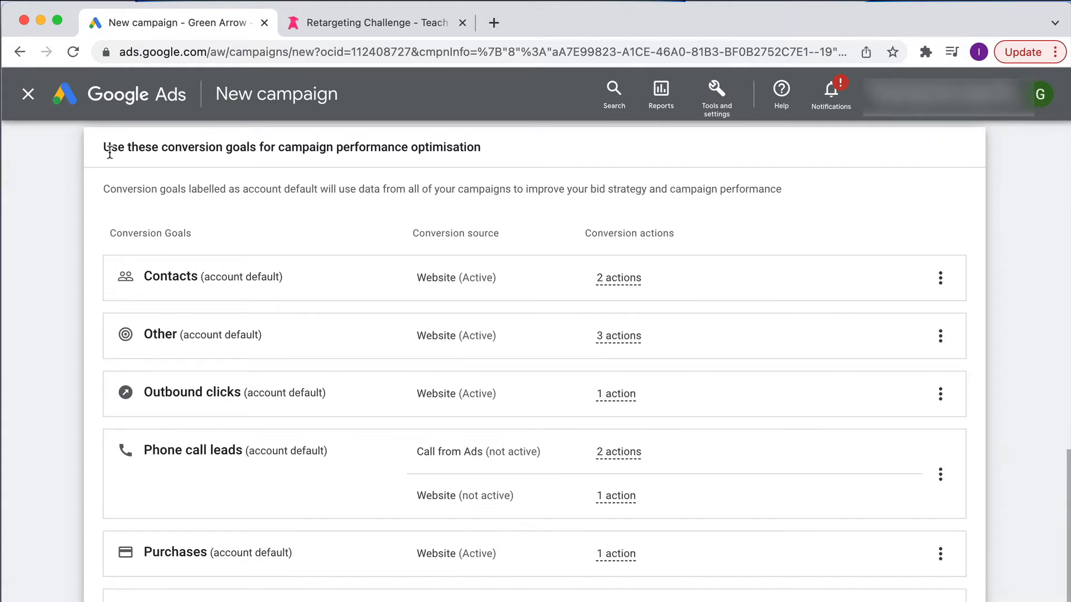
Remove the Contacts conversion goal from the campaign, keep the other account default goals and continue
{"action": "scroll", "coordinate": [166, 270], "scroll_direction": "down", "scroll_amount": 4}
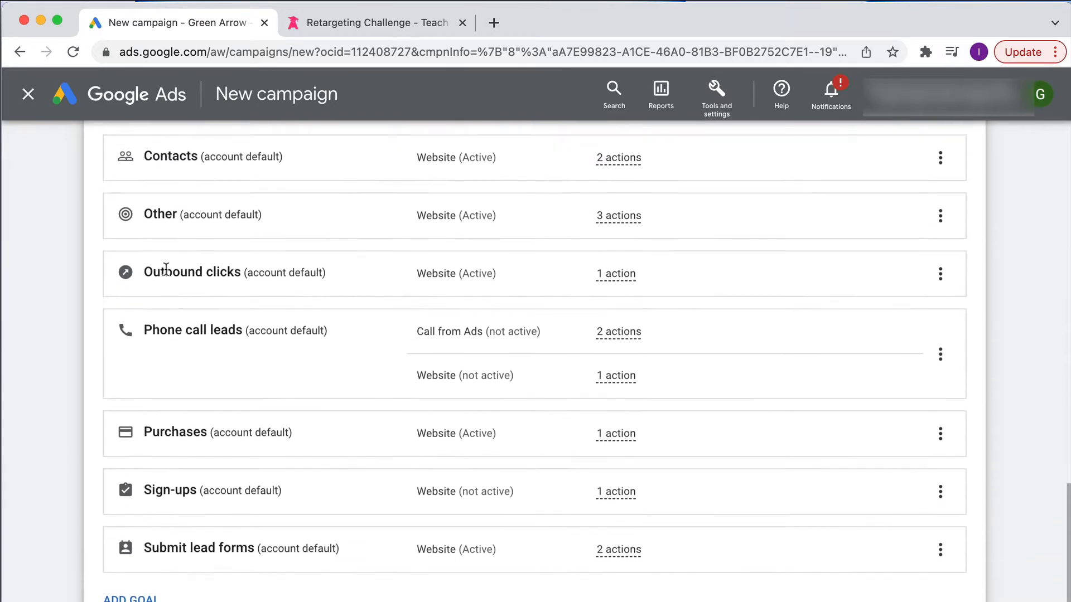
{"action": "scroll", "coordinate": [165, 270], "scroll_direction": "up", "scroll_amount": 2}
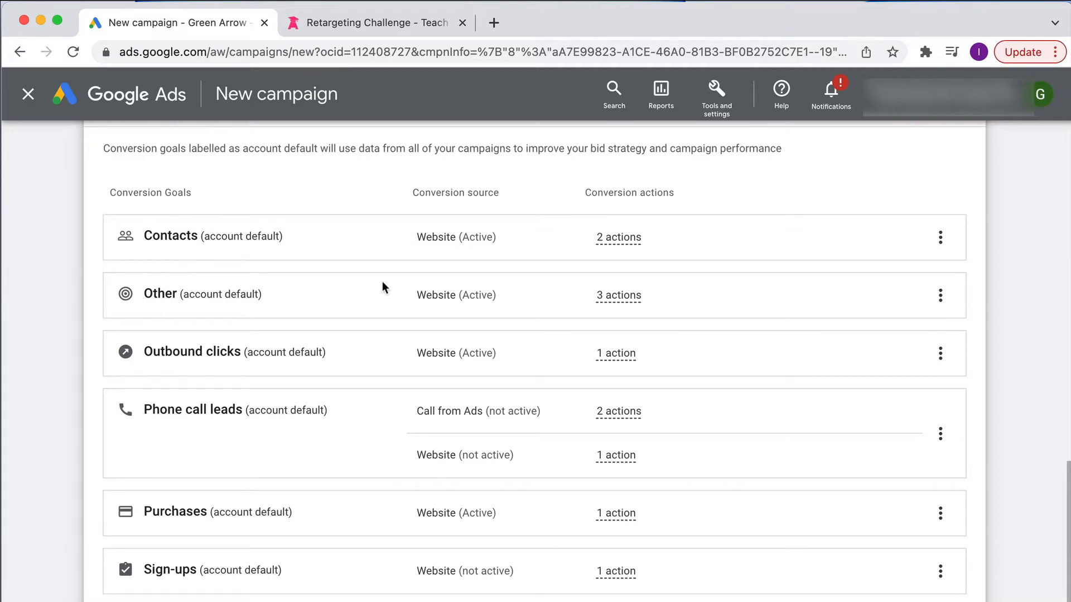
{"action": "left_click", "coordinate": [940, 238]}
{"action": "left_click", "coordinate": [910, 244]}
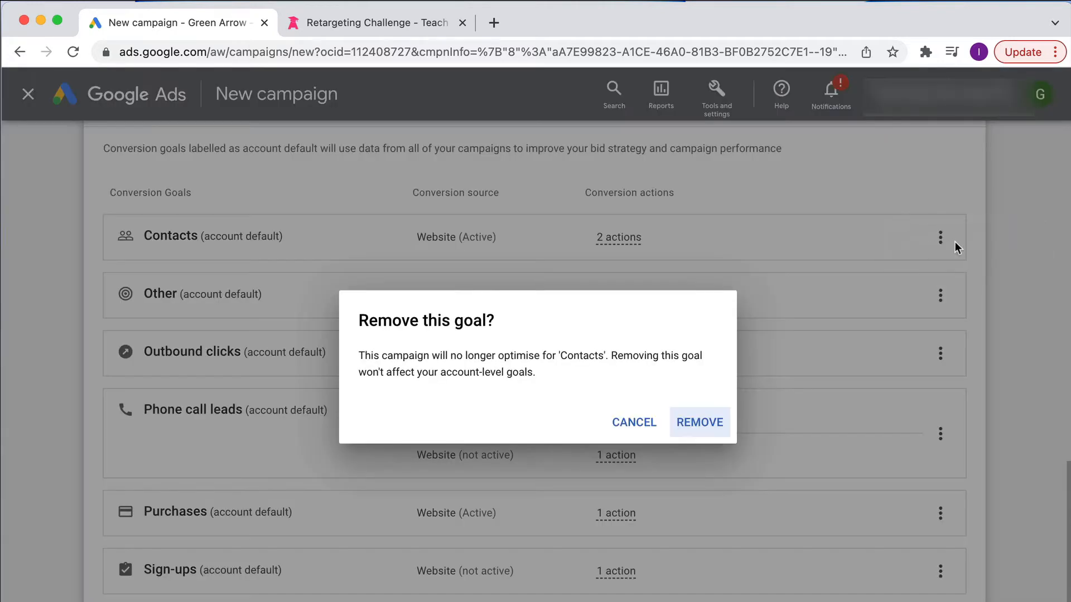
{"action": "left_click", "coordinate": [697, 422]}
{"action": "mouse_move", "coordinate": [695, 422]}
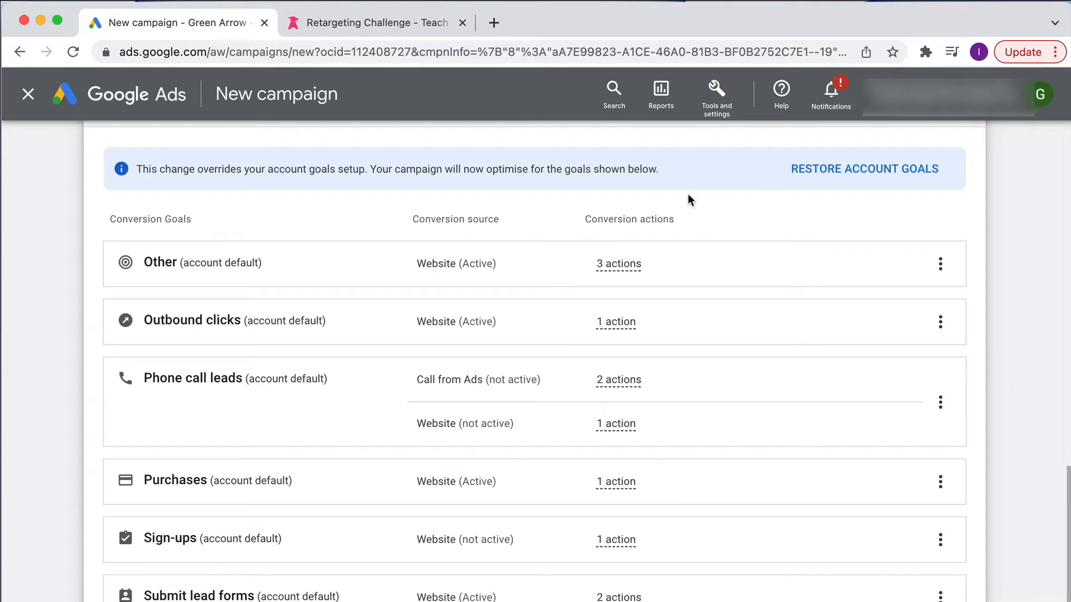
{"action": "scroll", "coordinate": [688, 200], "scroll_direction": "up", "scroll_amount": 2}
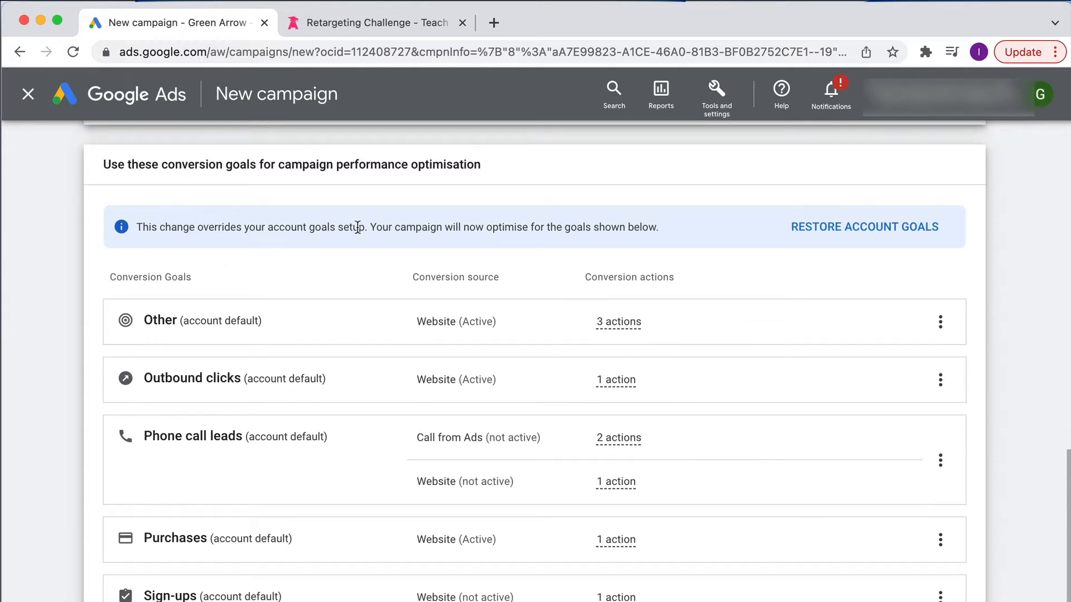
{"action": "scroll", "coordinate": [357, 228], "scroll_direction": "down", "scroll_amount": 2}
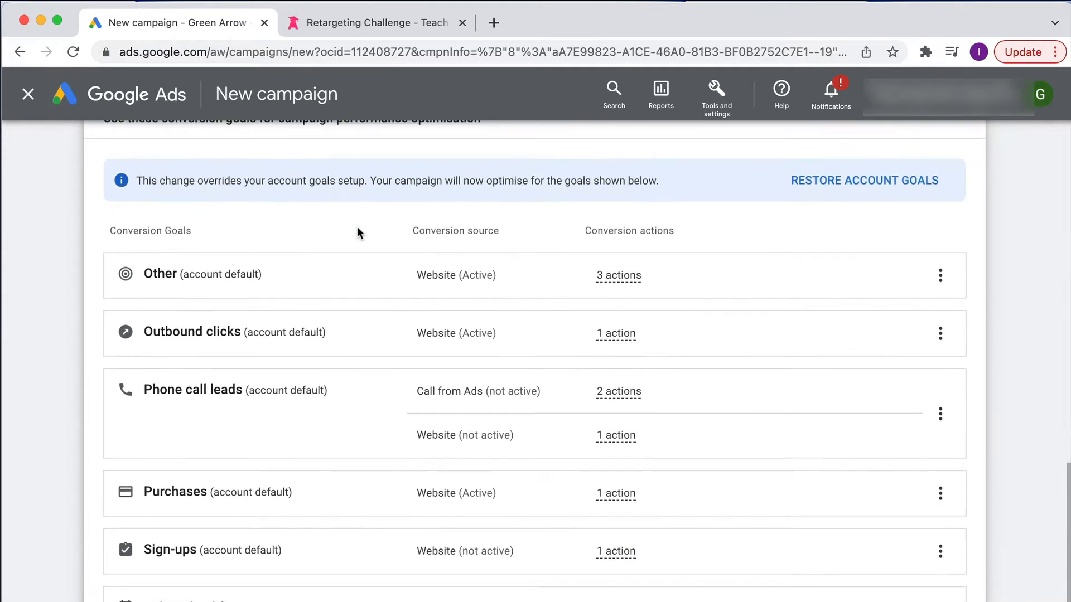
{"action": "scroll", "coordinate": [357, 227], "scroll_direction": "down", "scroll_amount": 5}
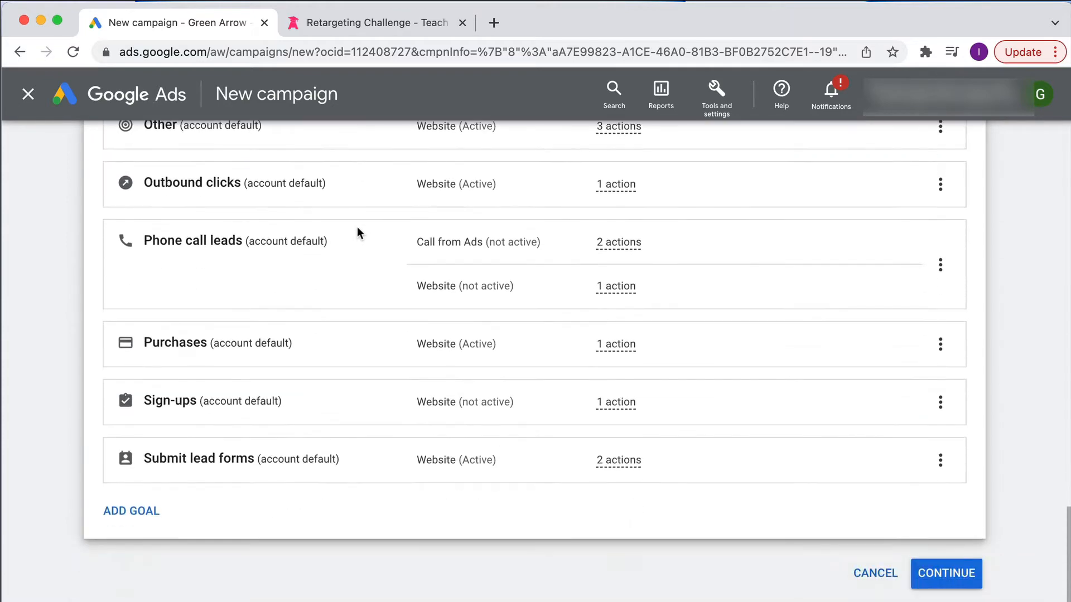
{"action": "left_click", "coordinate": [946, 576]}
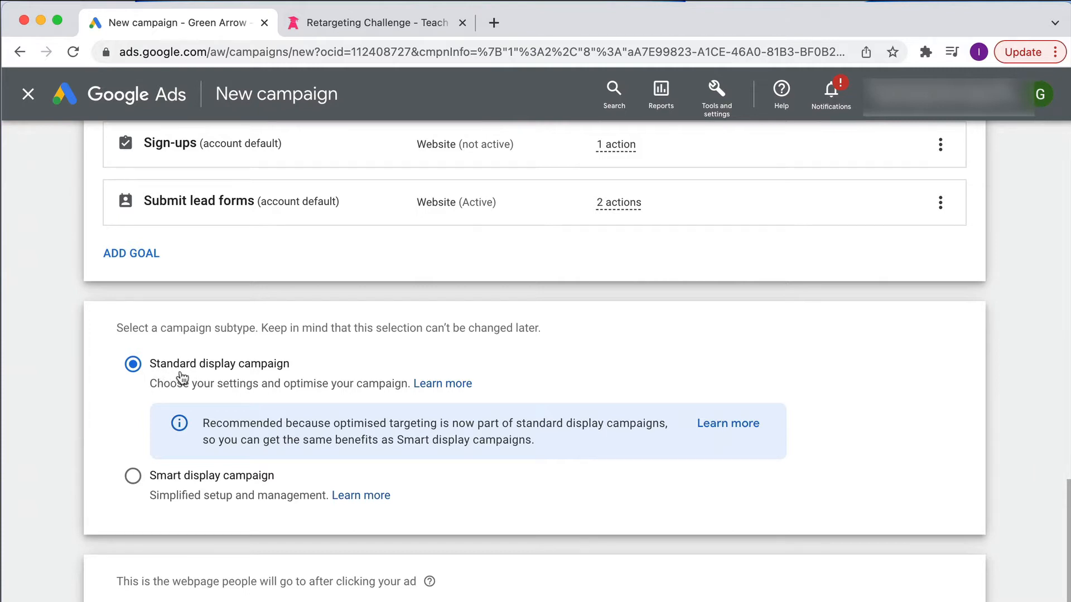
Name the standard display campaign "D - Challenge" and proceed with a new campaign instead of a saved draft
{"action": "scroll", "coordinate": [196, 380], "scroll_direction": "down", "scroll_amount": 3}
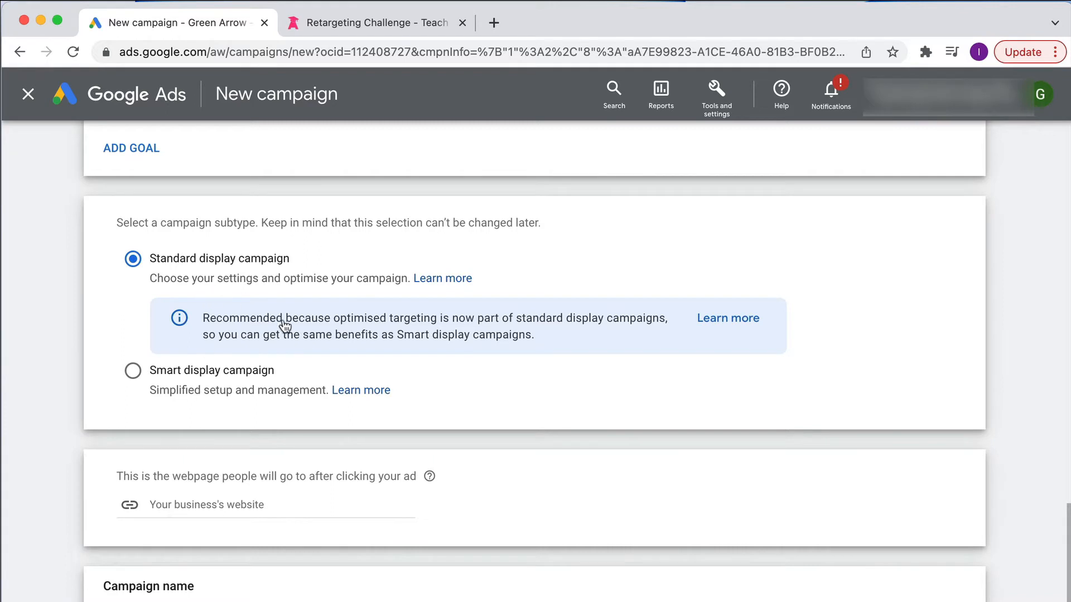
{"action": "scroll", "coordinate": [524, 411], "scroll_direction": "down", "scroll_amount": 3}
{"action": "scroll", "coordinate": [524, 411], "scroll_direction": "down", "scroll_amount": 2}
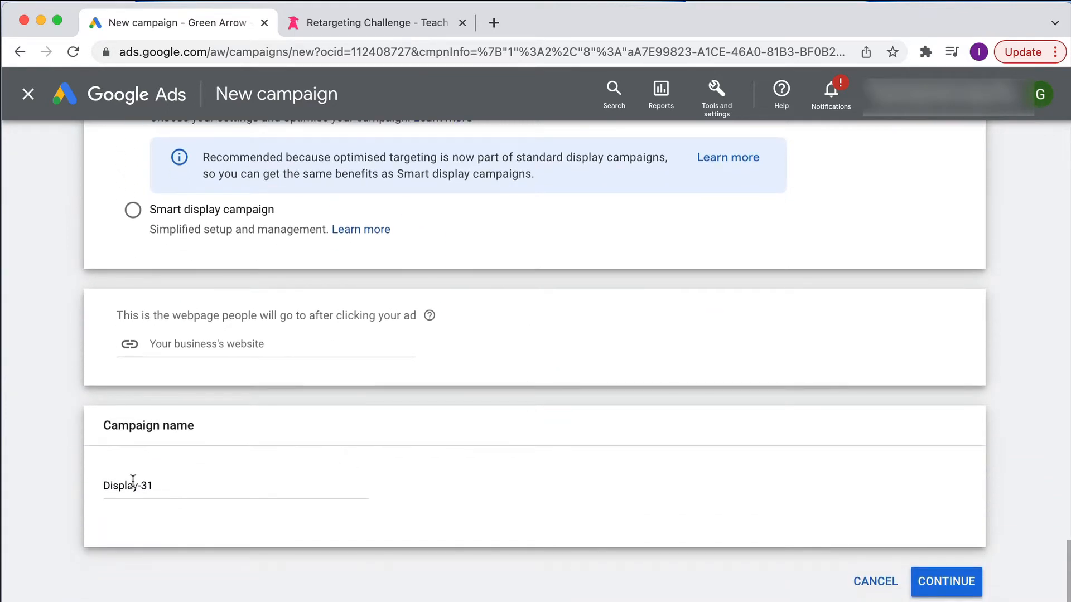
{"action": "left_click_drag", "start_coordinate": [155, 486], "coordinate": [94, 492]}
{"action": "type", "text": "D"}
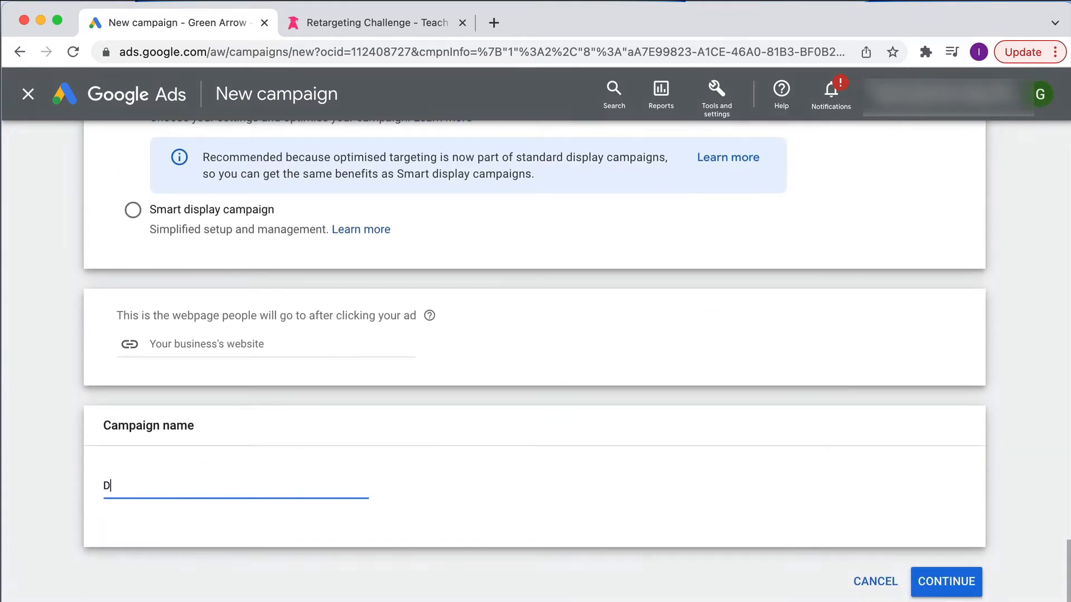
{"action": "type", "text": "- Chalelnge"}
{"action": "left_click", "coordinate": [107, 484]}
{"action": "left_click", "coordinate": [145, 485]}
{"action": "key", "text": "BackSpace"}
{"action": "type", "text": "e"}
{"action": "left_click", "coordinate": [914, 580]}
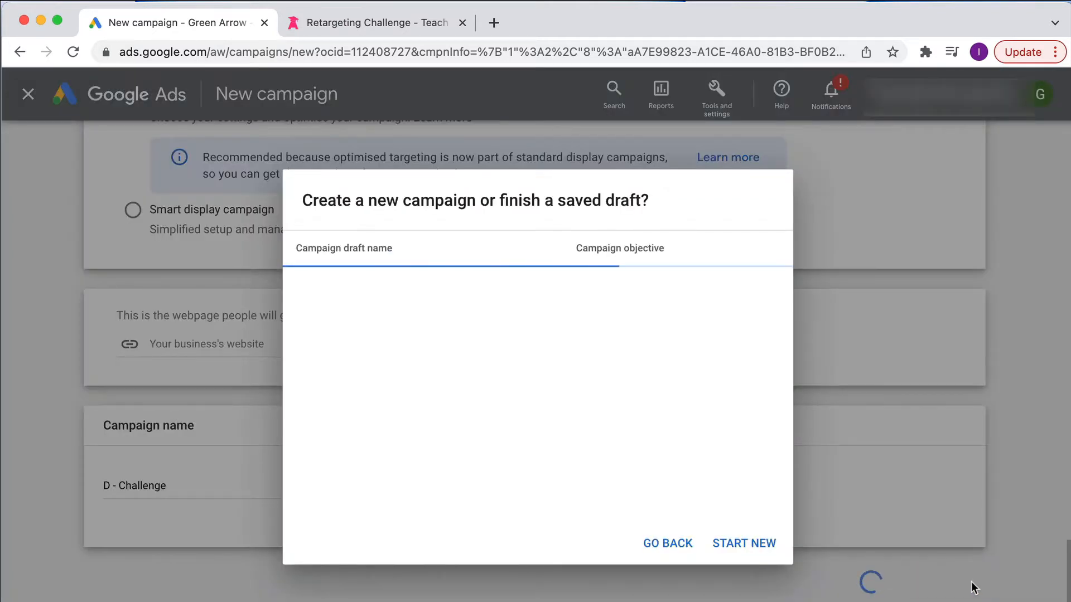
{"action": "left_click", "coordinate": [744, 544]}
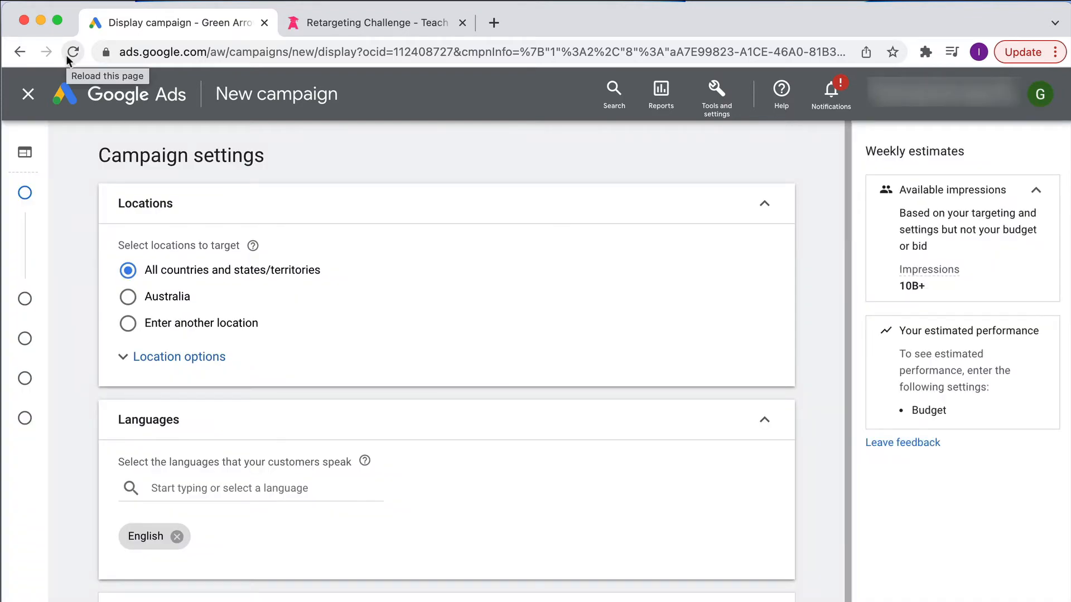
Set the campaign's target location to Australia
{"action": "mouse_move", "coordinate": [28, 157]}
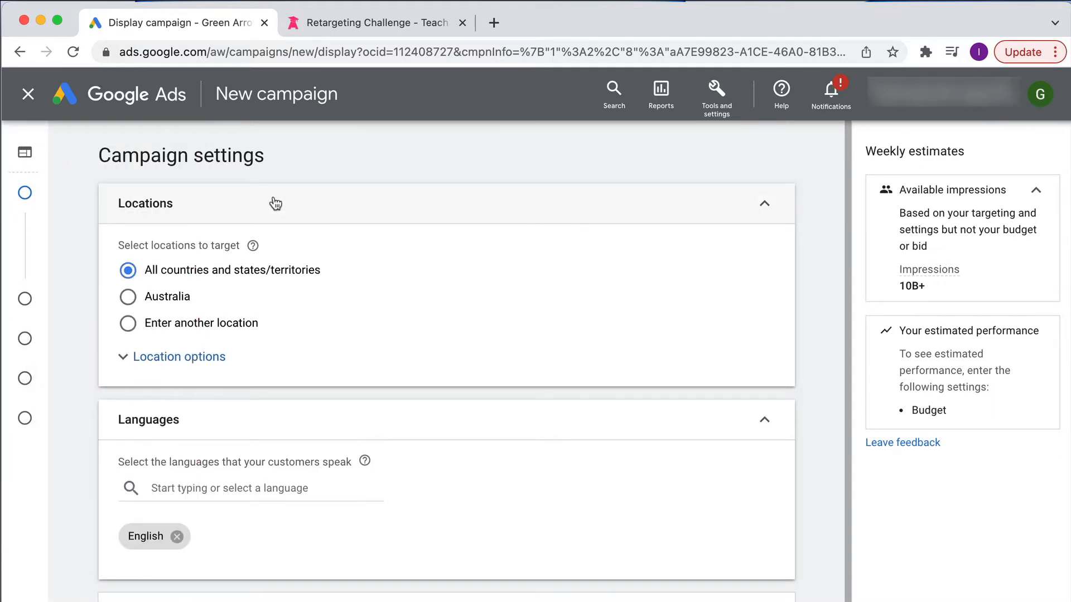
{"action": "scroll", "coordinate": [276, 203], "scroll_direction": "down", "scroll_amount": 1}
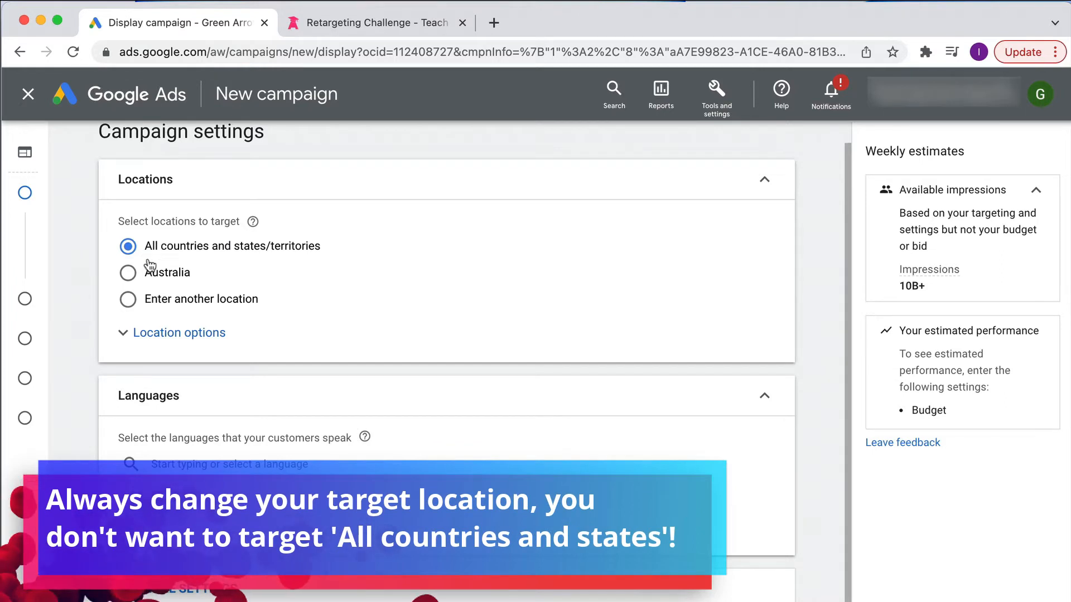
{"action": "left_click", "coordinate": [140, 276]}
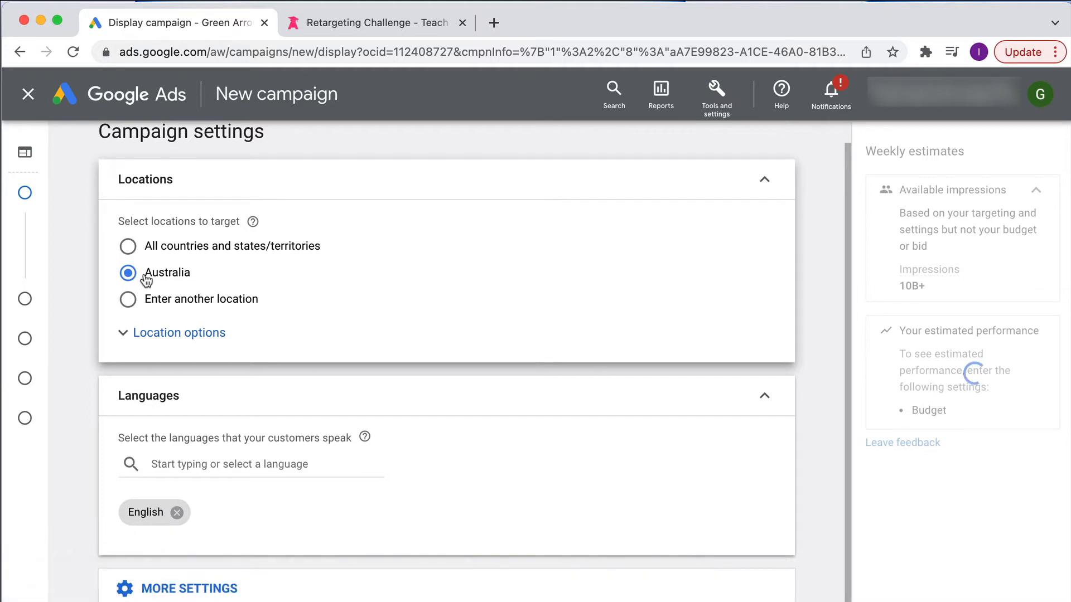
Try targeting the United States as another location, remove it and reselect Australia as the target
{"action": "left_click", "coordinate": [170, 302]}
{"action": "left_click", "coordinate": [221, 337]}
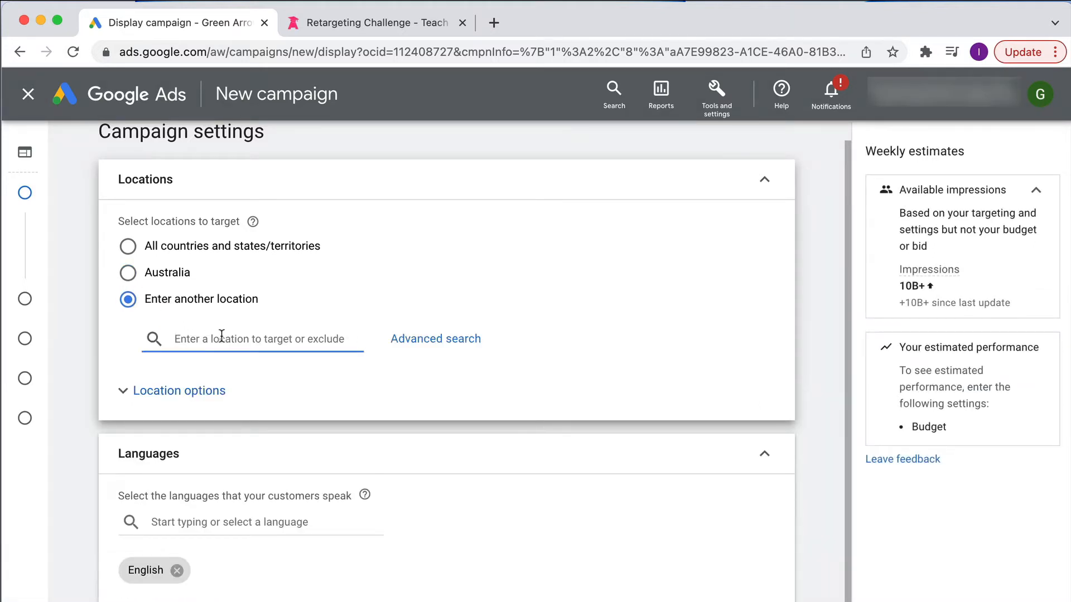
{"action": "type", "text": "united st"}
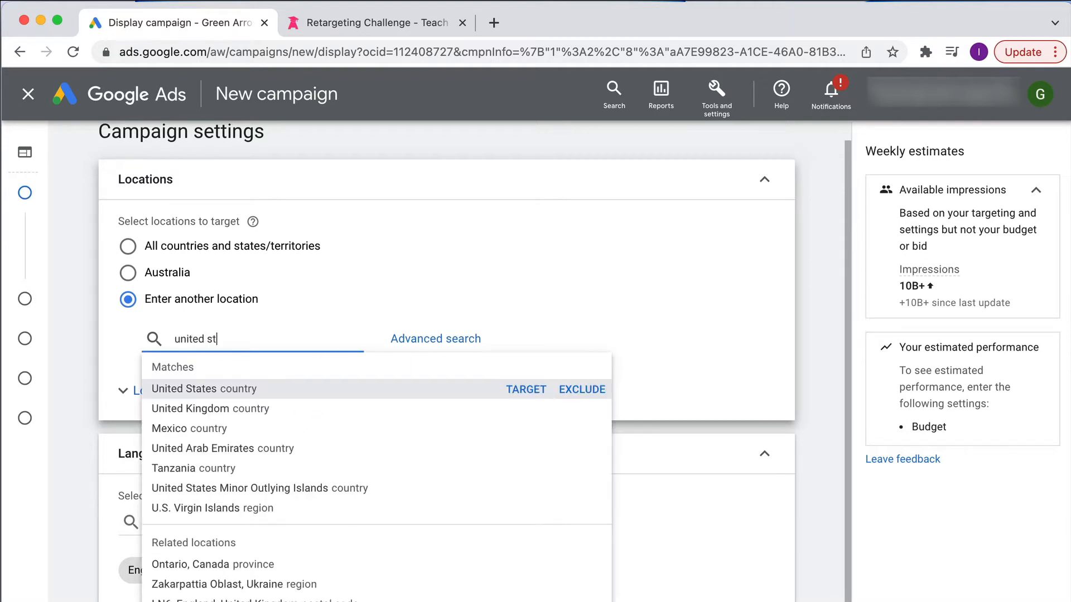
{"action": "left_click", "coordinate": [526, 390]}
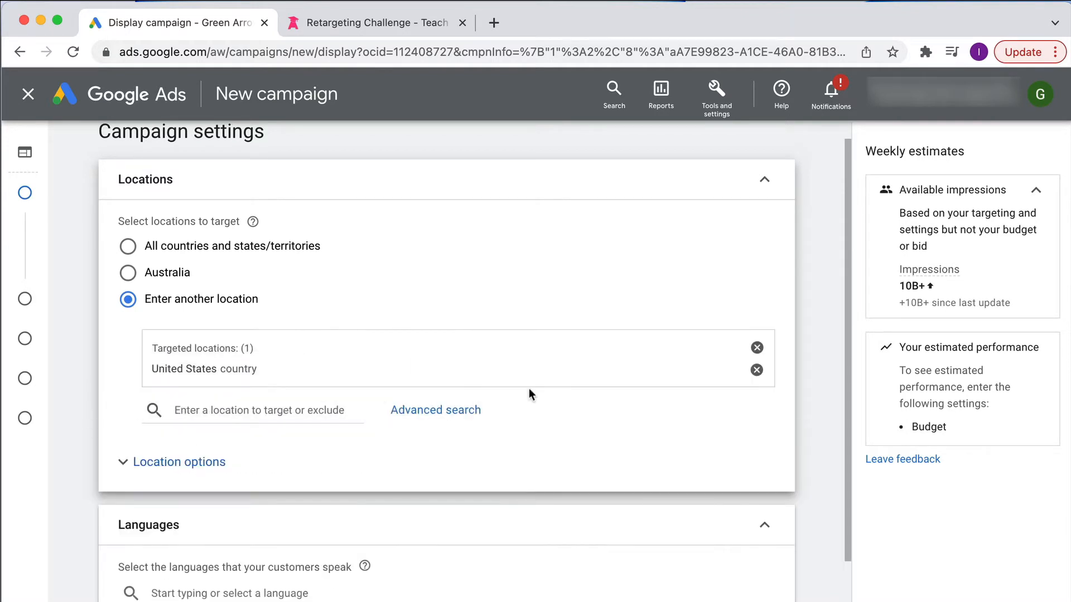
{"action": "left_click", "coordinate": [756, 370]}
{"action": "left_click", "coordinate": [190, 273]}
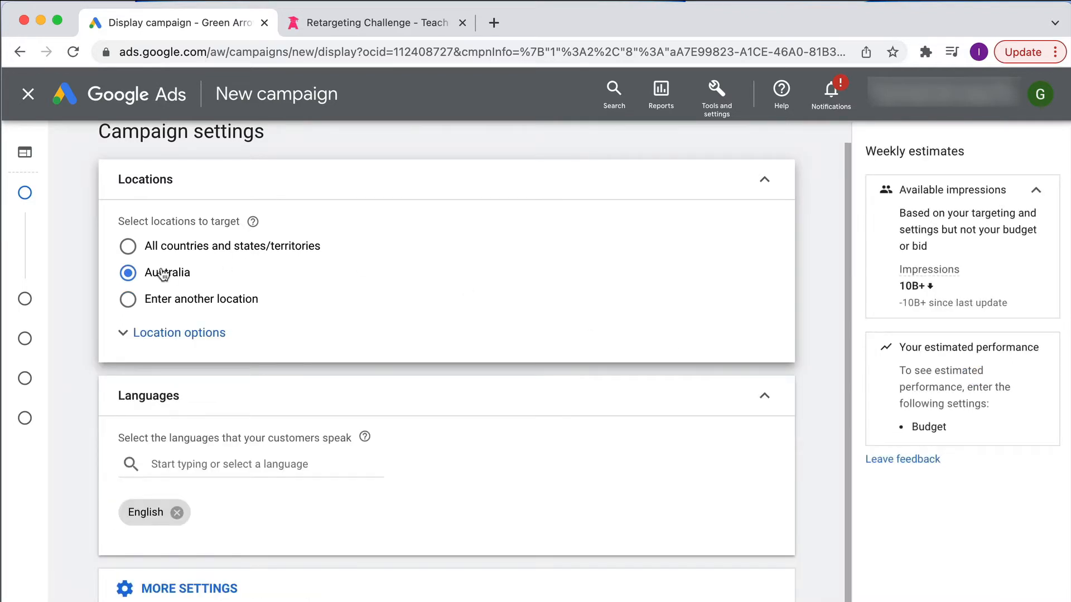
Expand the additional campaign settings and set the ad rotation to "Do not optimise: Rotate ads indefinitely"
{"action": "scroll", "coordinate": [256, 323], "scroll_direction": "down", "scroll_amount": 1}
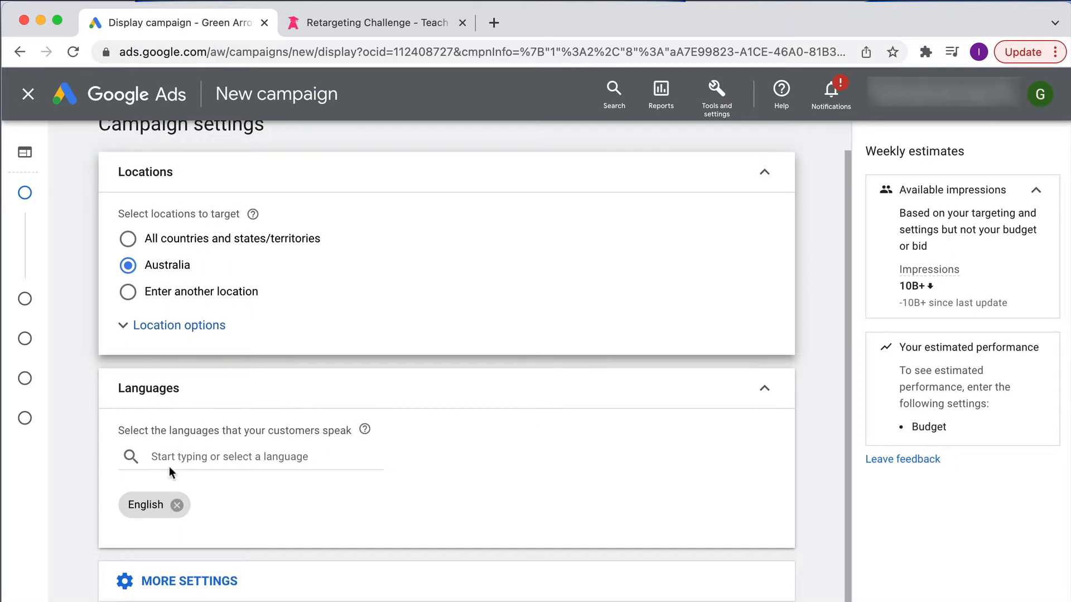
{"action": "left_click", "coordinate": [181, 580]}
{"action": "scroll", "coordinate": [343, 525], "scroll_direction": "down", "scroll_amount": 5}
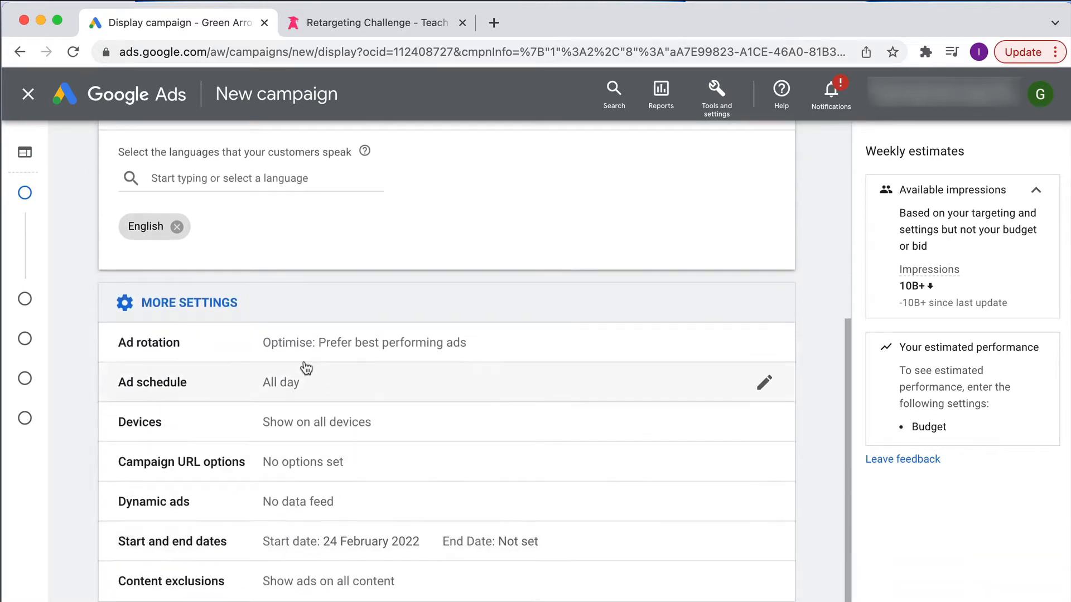
{"action": "left_click", "coordinate": [290, 350]}
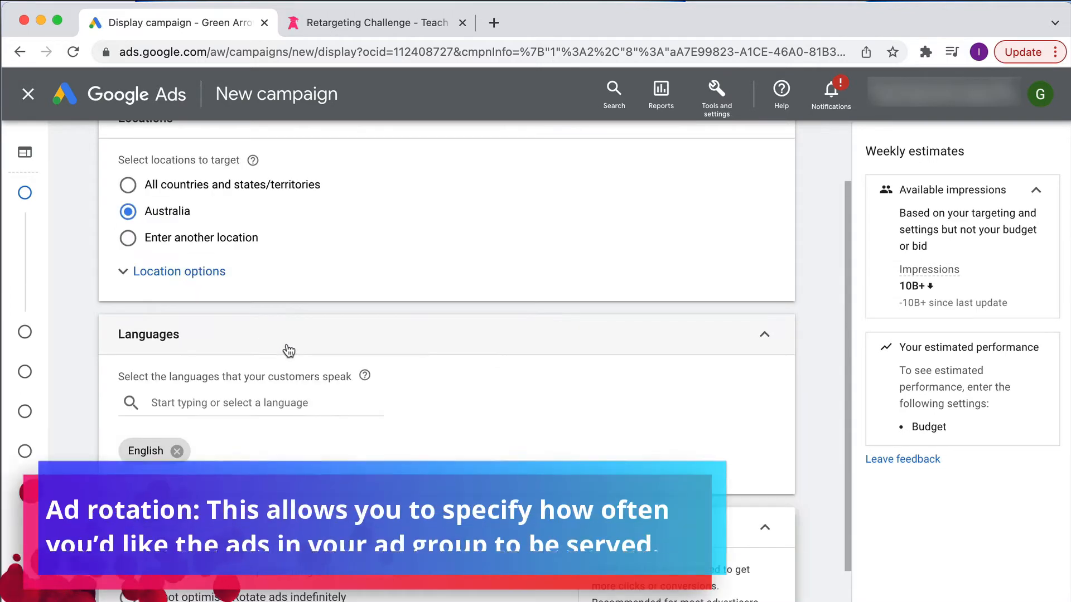
{"action": "scroll", "coordinate": [316, 402], "scroll_direction": "down", "scroll_amount": 3}
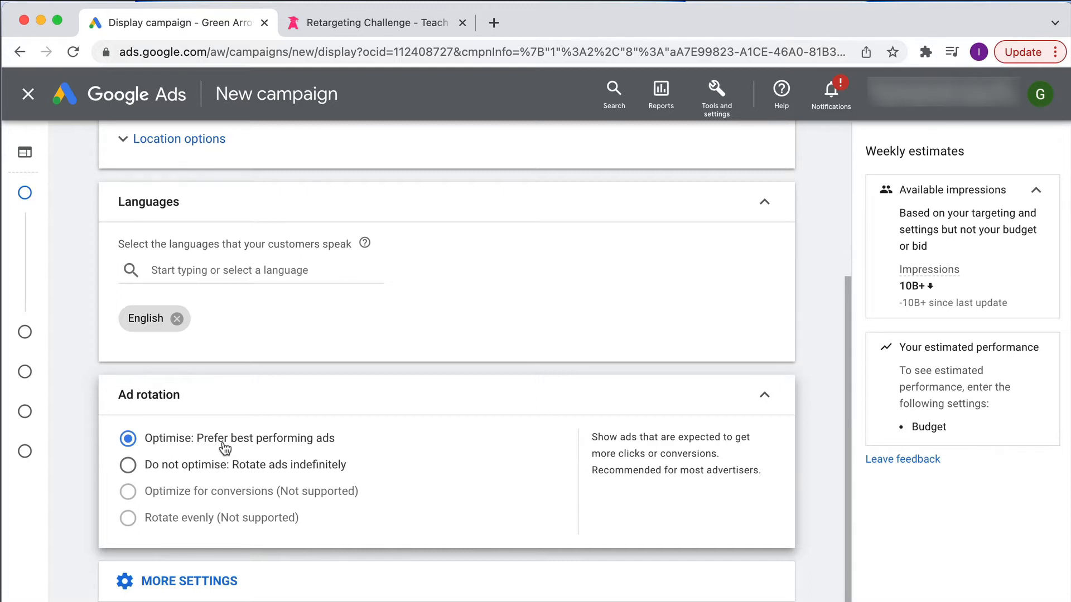
{"action": "left_click", "coordinate": [173, 467]}
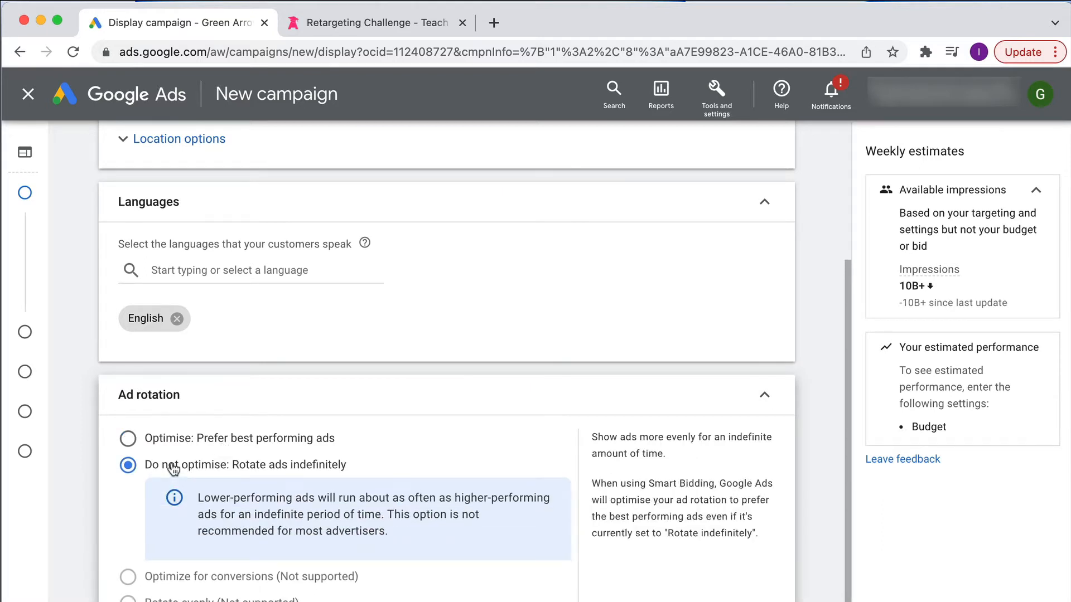
Collapse the ad rotation settings and review the campaign's ad schedule options
{"action": "scroll", "coordinate": [173, 469], "scroll_direction": "down", "scroll_amount": 3}
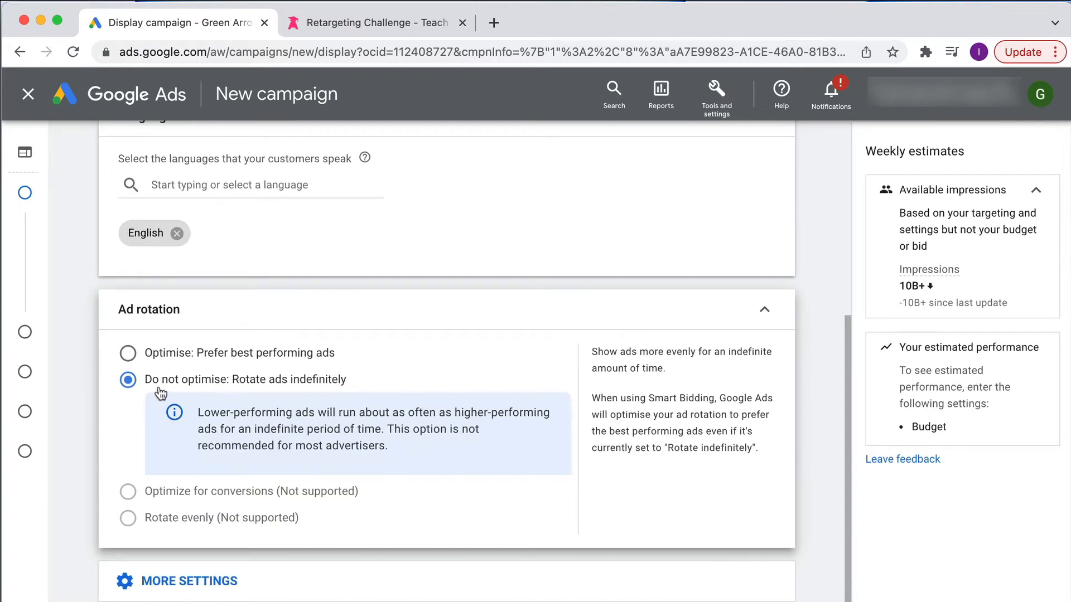
{"action": "left_click", "coordinate": [765, 310]}
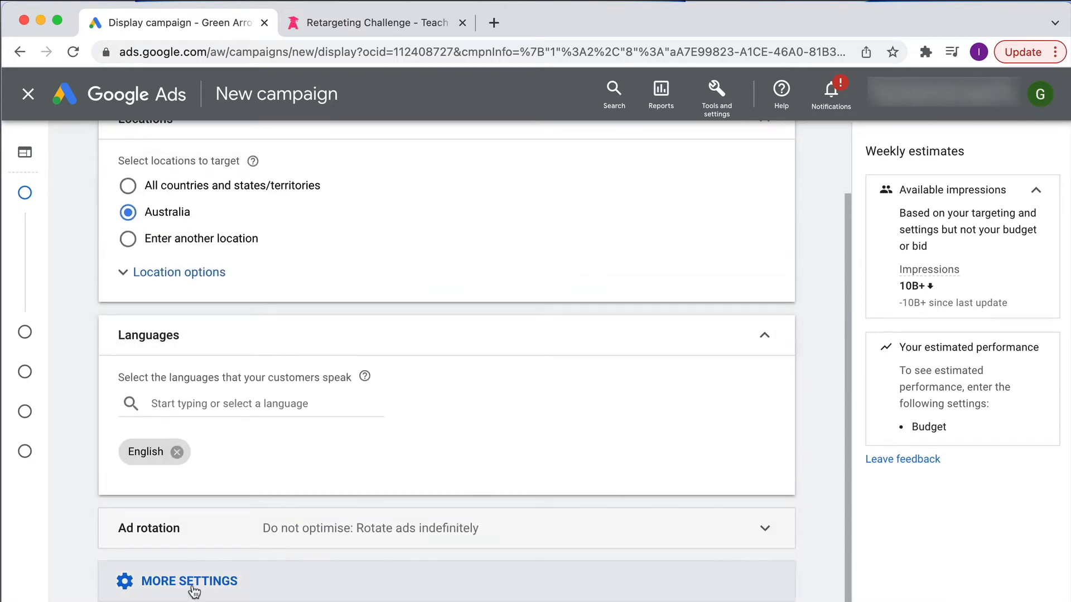
{"action": "scroll", "coordinate": [333, 550], "scroll_direction": "down", "scroll_amount": 5}
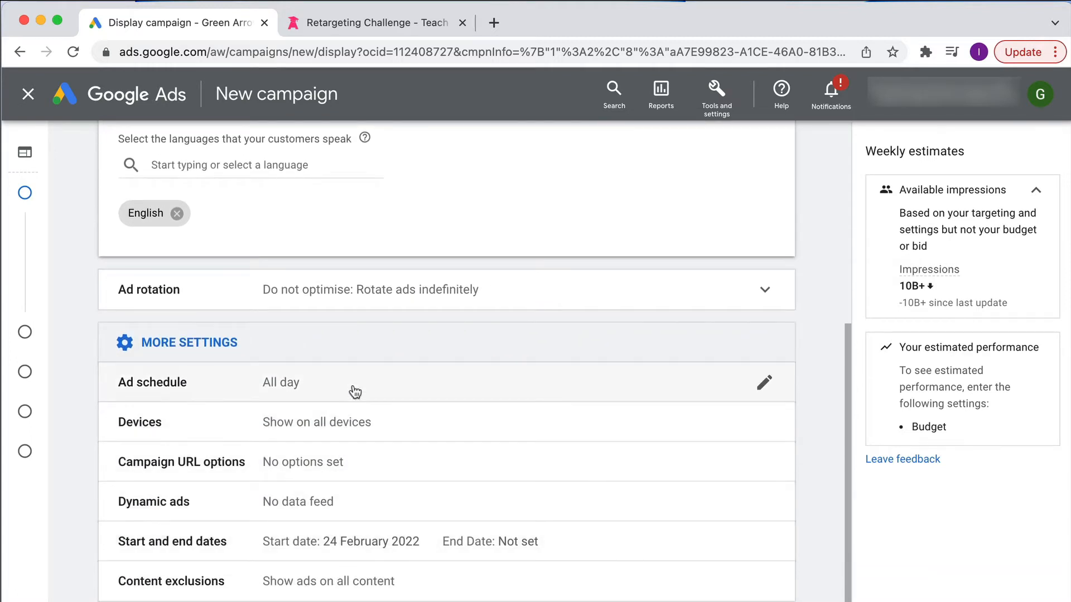
{"action": "left_click", "coordinate": [355, 391]}
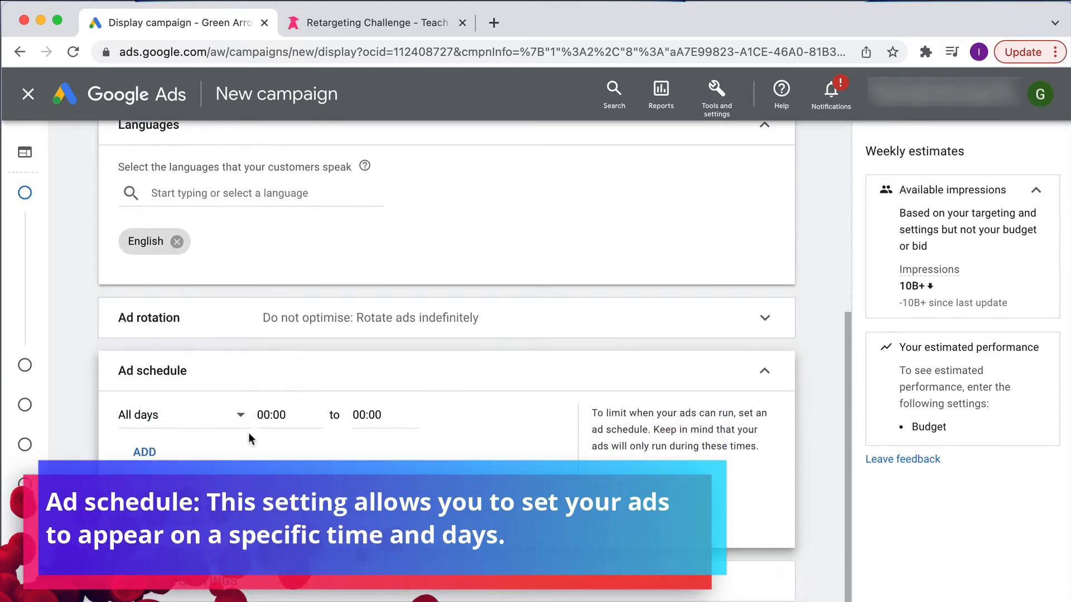
{"action": "left_click", "coordinate": [763, 373]}
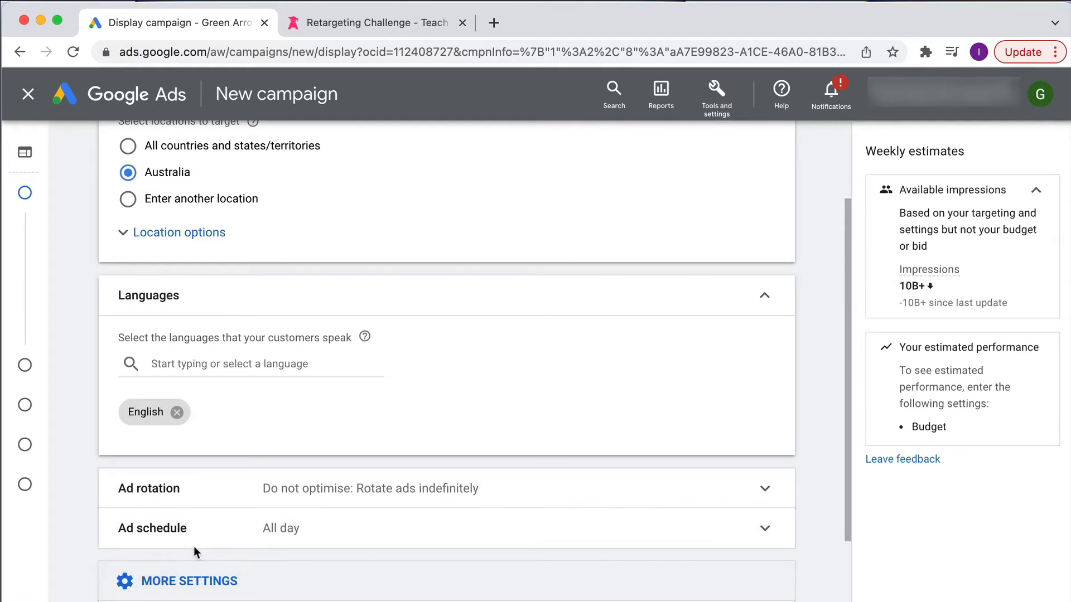
Exclude content marked Tragedy and conflict, Sensitive social issues, Profanity and rough language, Sexually suggestive, and Sensational and shocking
{"action": "scroll", "coordinate": [207, 552], "scroll_direction": "down", "scroll_amount": 1}
{"action": "scroll", "coordinate": [207, 552], "scroll_direction": "down", "scroll_amount": 3}
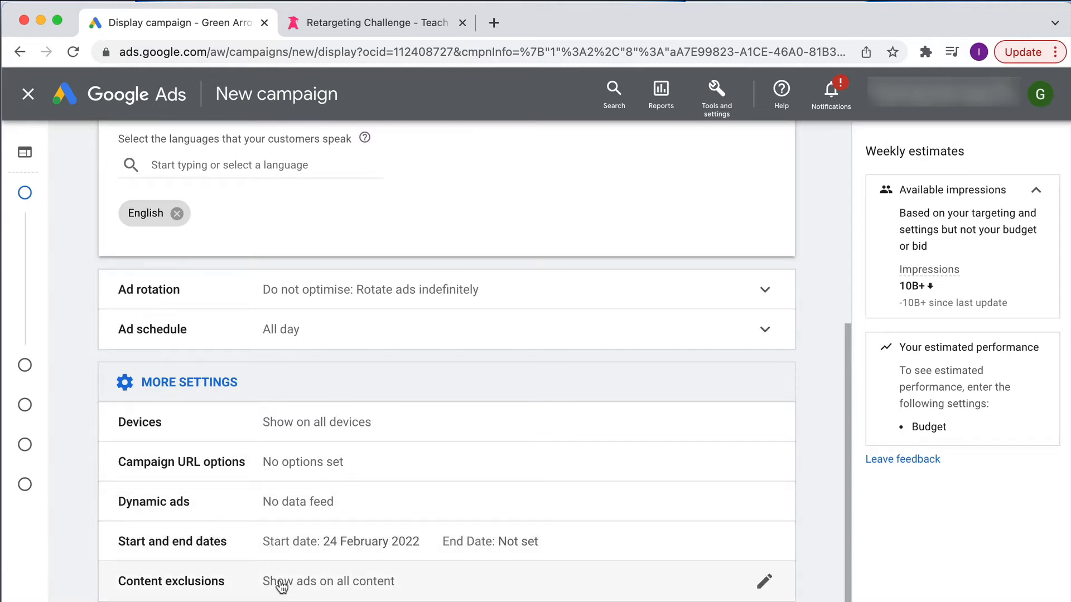
{"action": "left_click", "coordinate": [324, 583]}
{"action": "scroll", "coordinate": [323, 583], "scroll_direction": "down", "scroll_amount": 3}
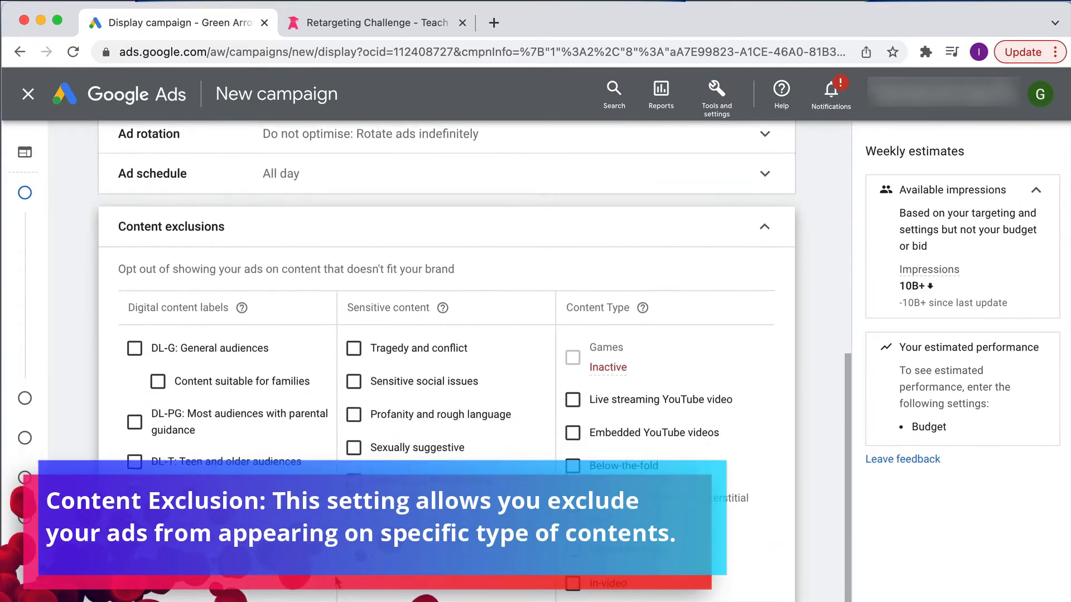
{"action": "left_click", "coordinate": [354, 347]}
{"action": "left_click", "coordinate": [354, 381]}
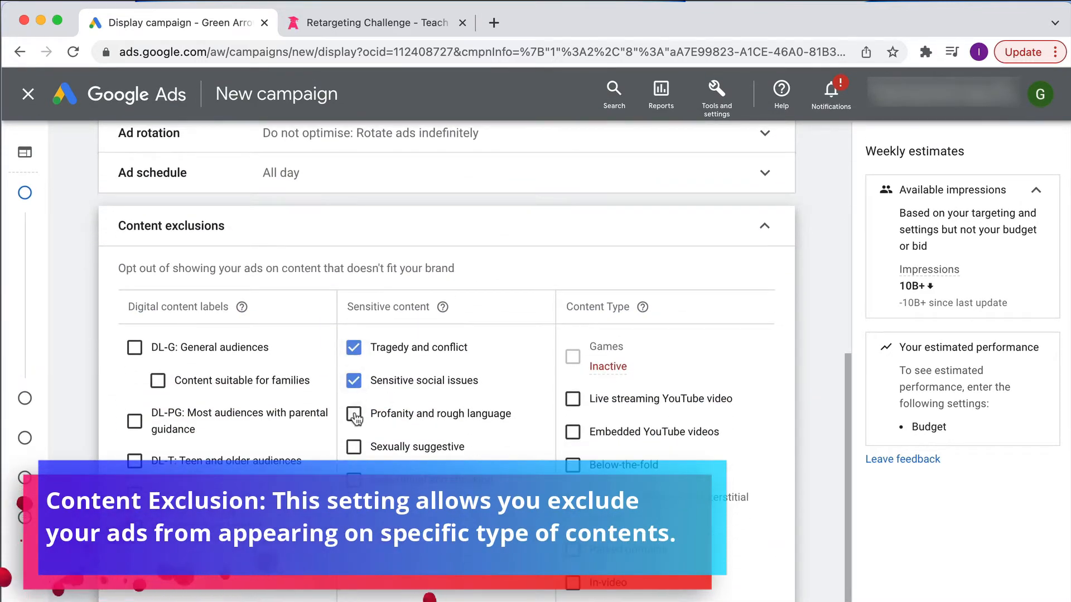
{"action": "left_click", "coordinate": [353, 414]}
{"action": "left_click", "coordinate": [354, 447]}
{"action": "left_click", "coordinate": [354, 479]}
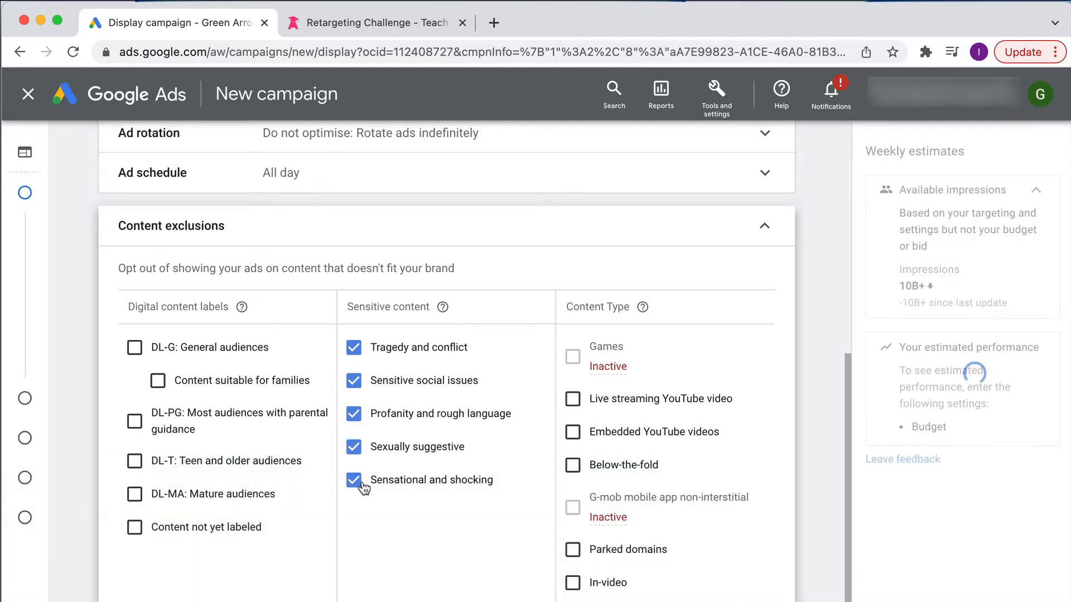
{"action": "scroll", "coordinate": [372, 487], "scroll_direction": "down", "scroll_amount": 3}
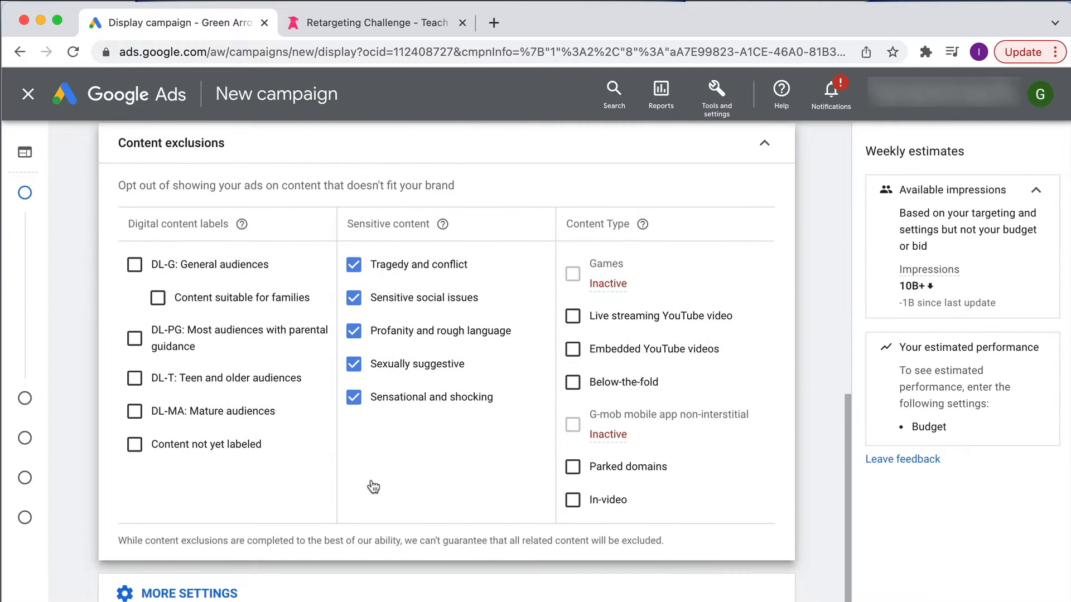
{"action": "left_click", "coordinate": [775, 146]}
Continue to Budget and bidding and set the campaign's average daily budget to $1
{"action": "left_click", "coordinate": [622, 587]}
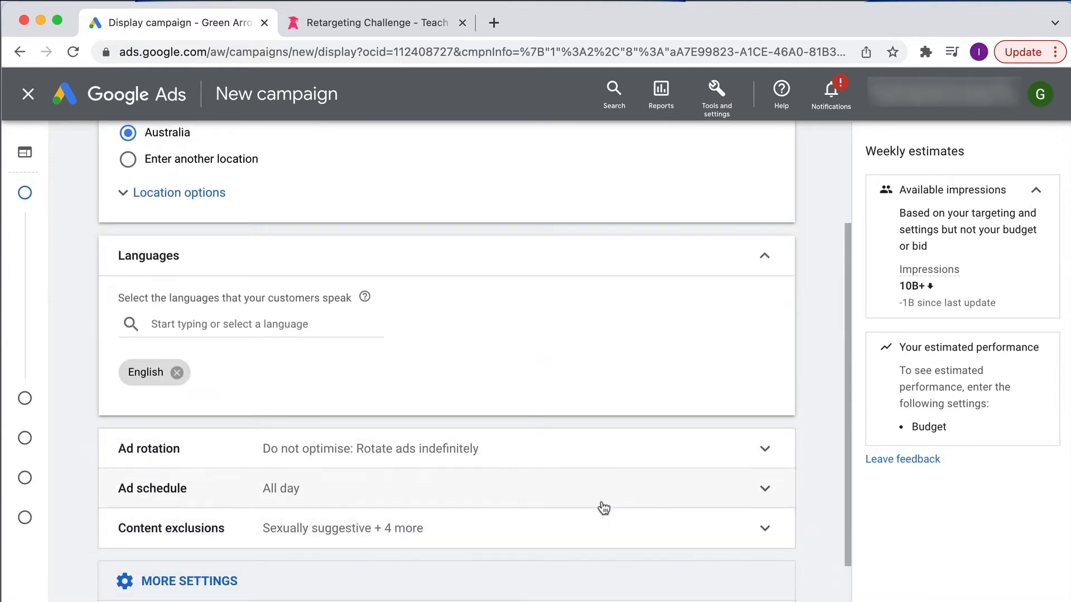
{"action": "scroll", "coordinate": [603, 507], "scroll_direction": "down", "scroll_amount": 5}
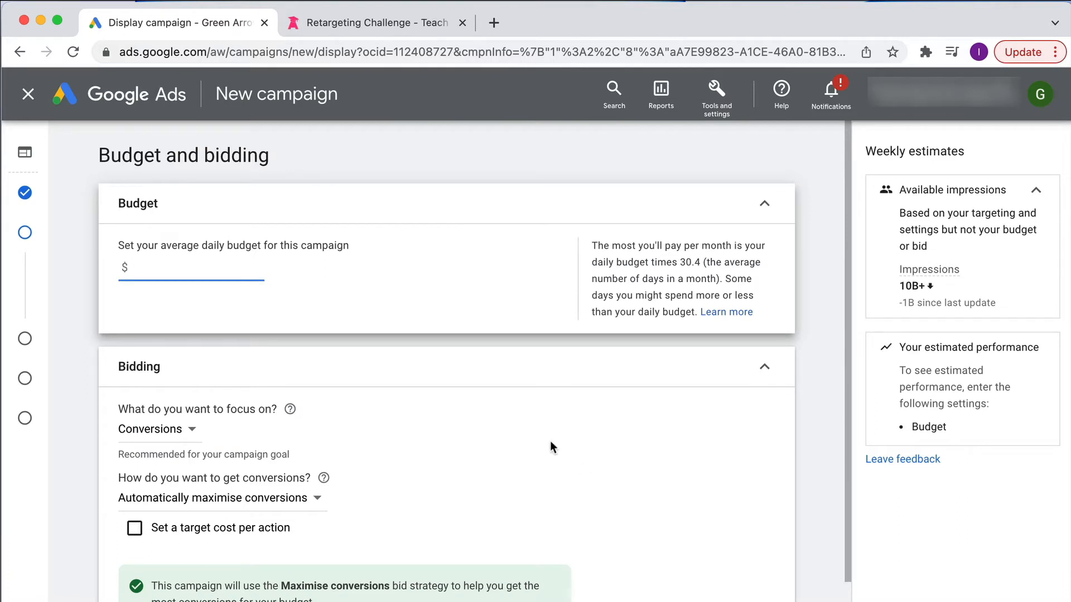
{"action": "type", "text": "1"}
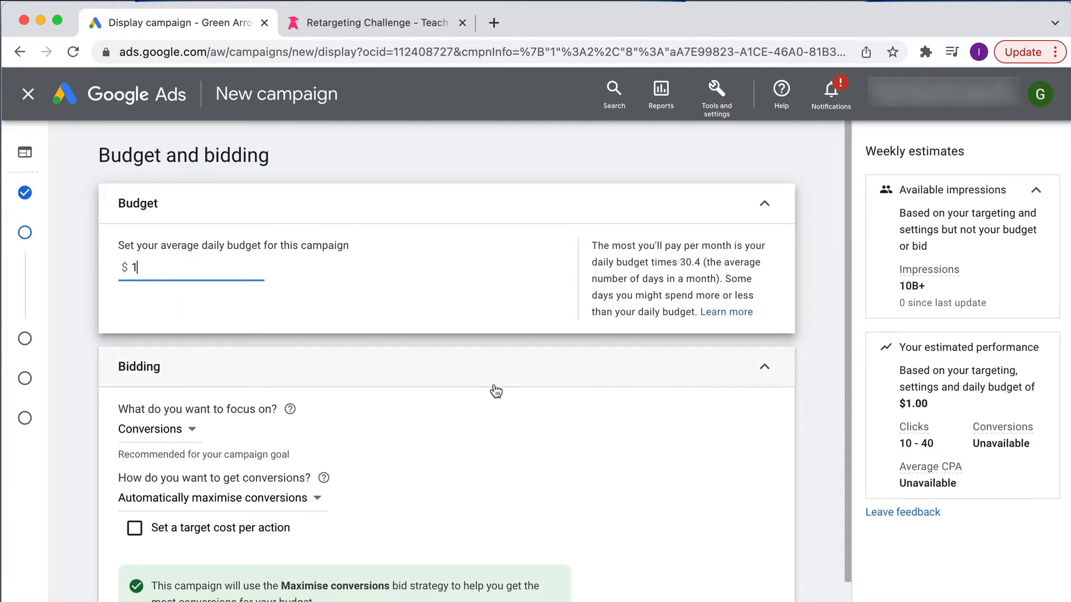
Review the bidding settings and the note on the Maximise conversions bid strategy
{"action": "scroll", "coordinate": [496, 391], "scroll_direction": "down", "scroll_amount": 2}
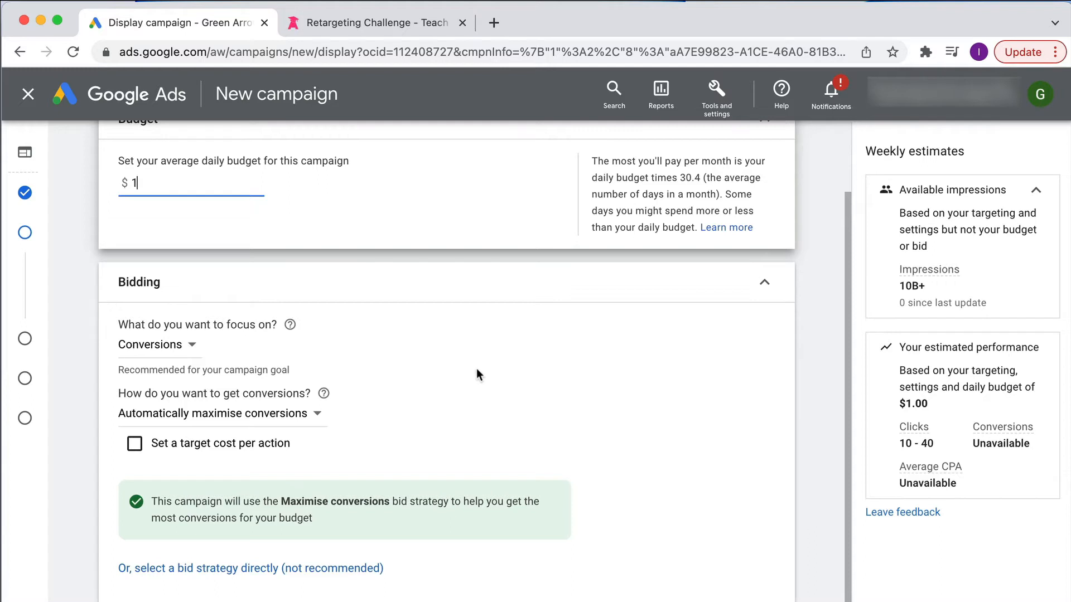
{"action": "scroll", "coordinate": [477, 375], "scroll_direction": "down", "scroll_amount": 1}
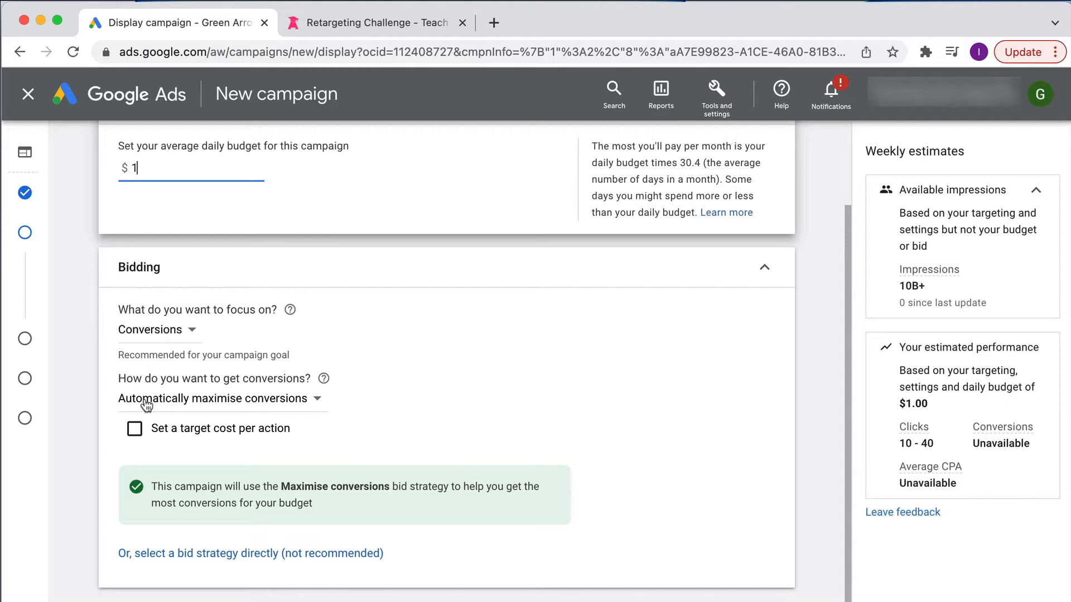
{"action": "left_click_drag", "start_coordinate": [281, 486], "coordinate": [443, 493]}
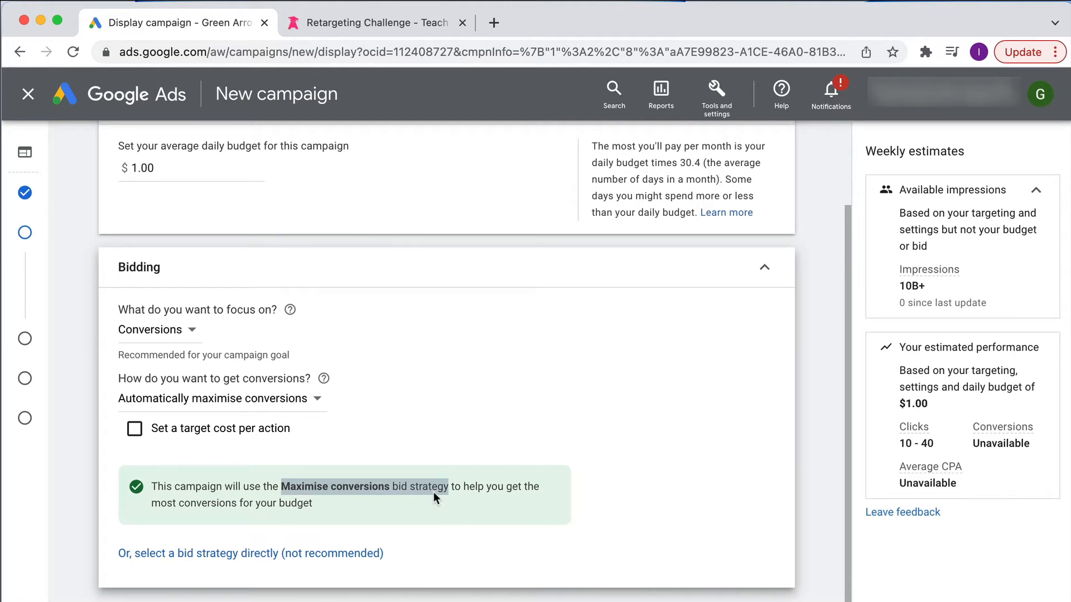
{"action": "left_click", "coordinate": [433, 489]}
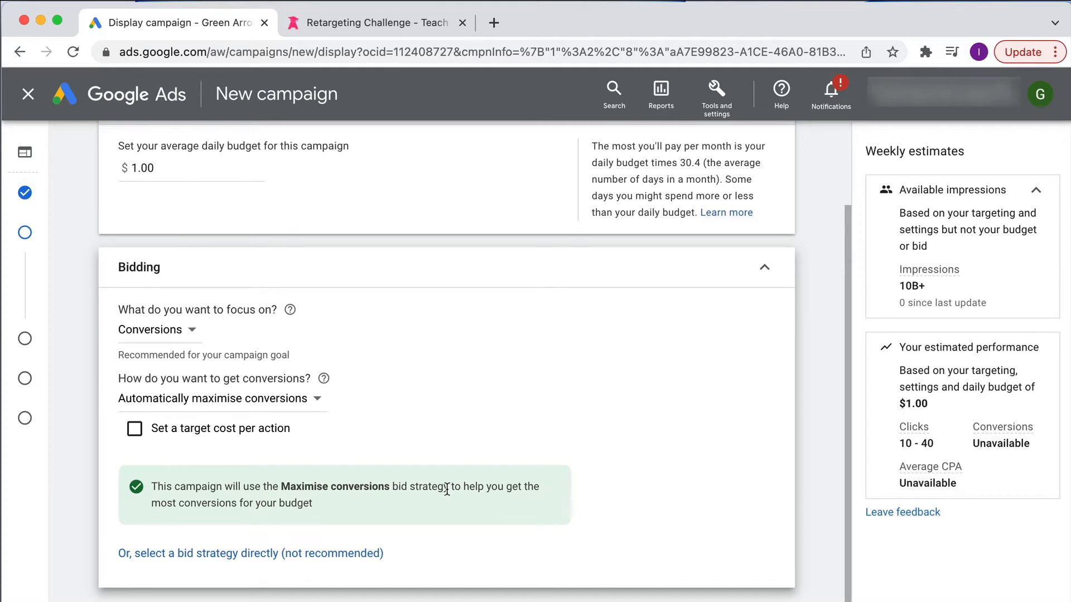
{"action": "left_click_drag", "start_coordinate": [281, 488], "coordinate": [429, 489]}
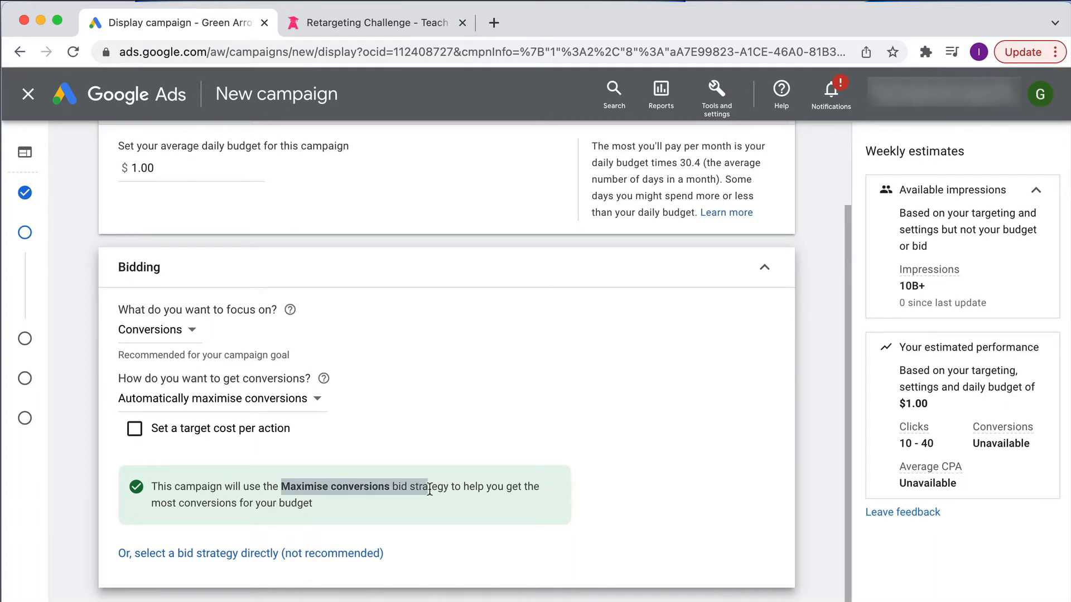
{"action": "left_click", "coordinate": [429, 489]}
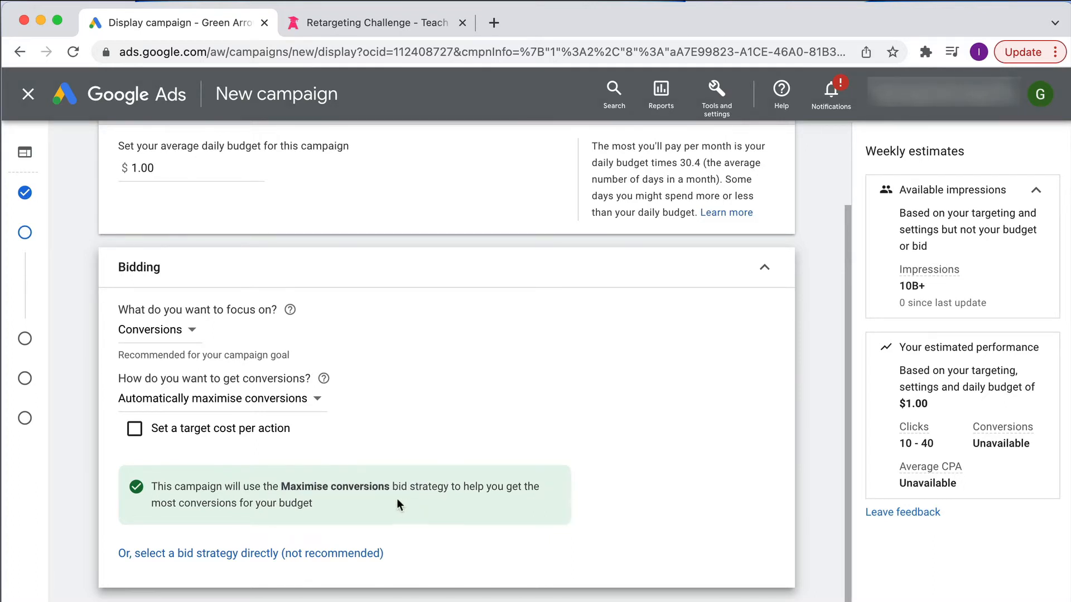
Select Manual CPC directly as the bid strategy, set the enhanced CPC bid to $1 and continue to Targeting
{"action": "left_click", "coordinate": [286, 553]}
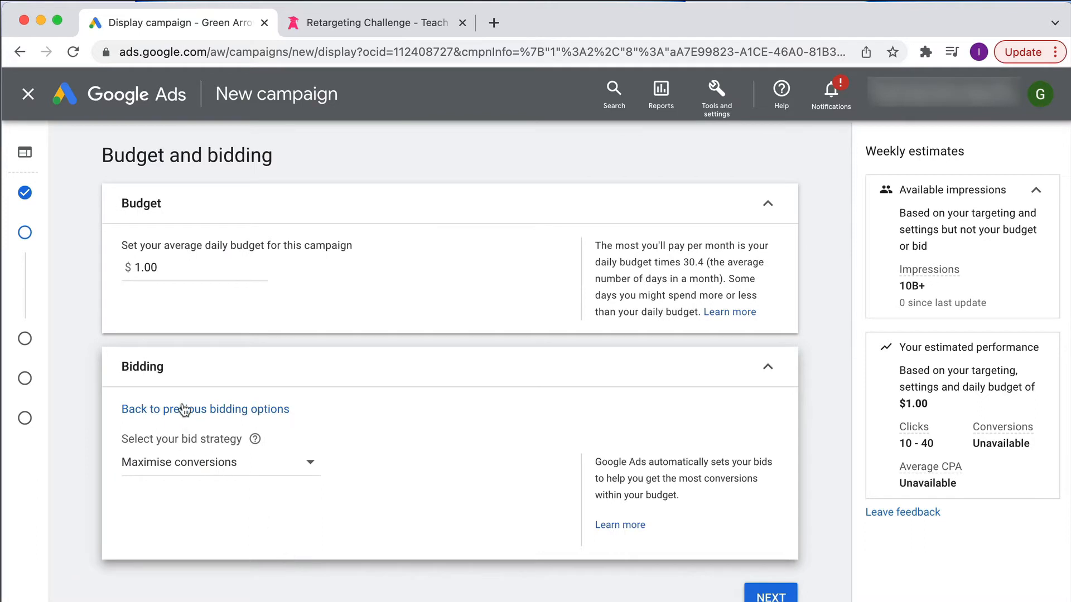
{"action": "left_click", "coordinate": [168, 473]}
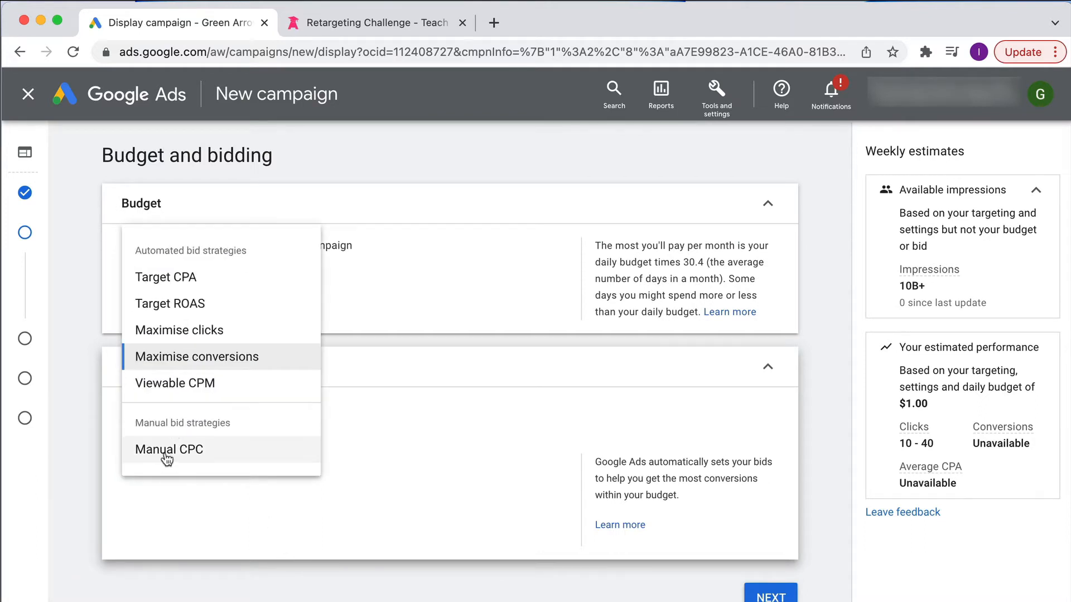
{"action": "left_click", "coordinate": [166, 455]}
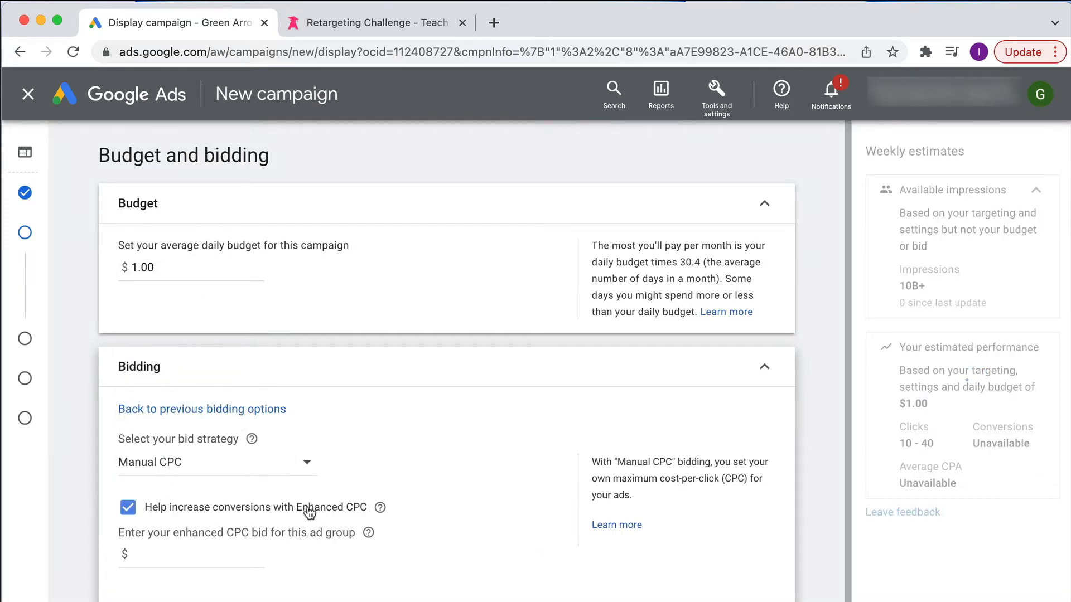
{"action": "scroll", "coordinate": [310, 511], "scroll_direction": "down", "scroll_amount": 1}
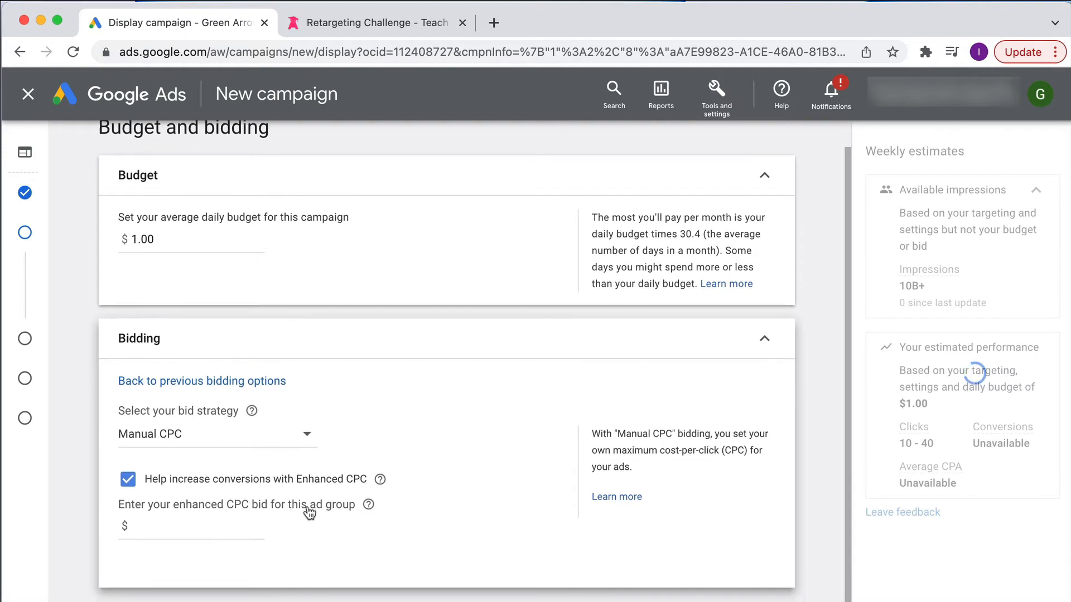
{"action": "left_click", "coordinate": [206, 529]}
{"action": "type", "text": "1"}
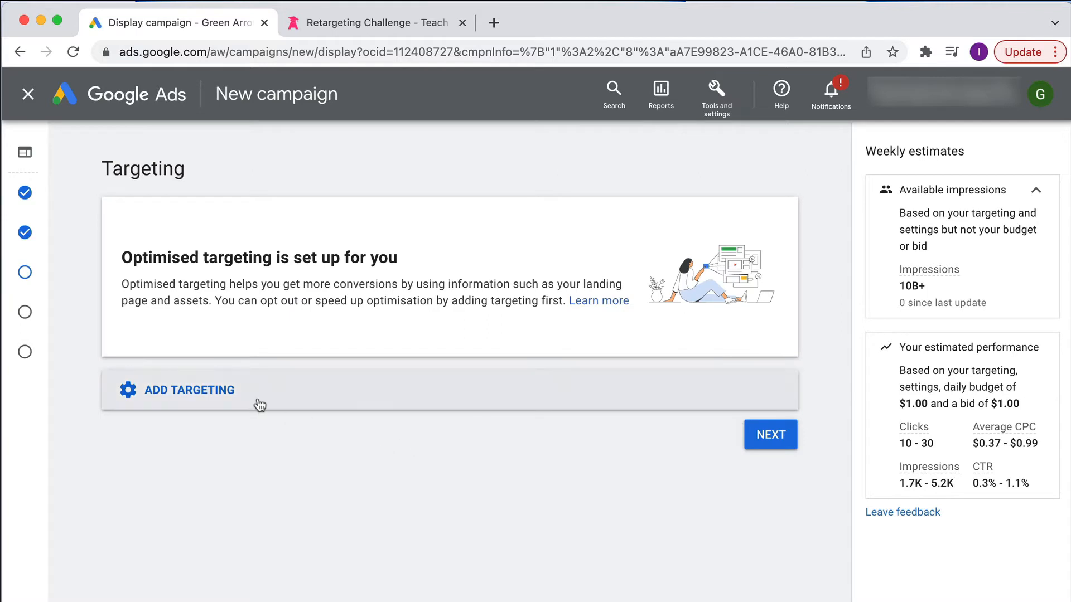
Add audience segments to the targeting, browse the segment categories and finish editing without selecting any
{"action": "left_click", "coordinate": [259, 405]}
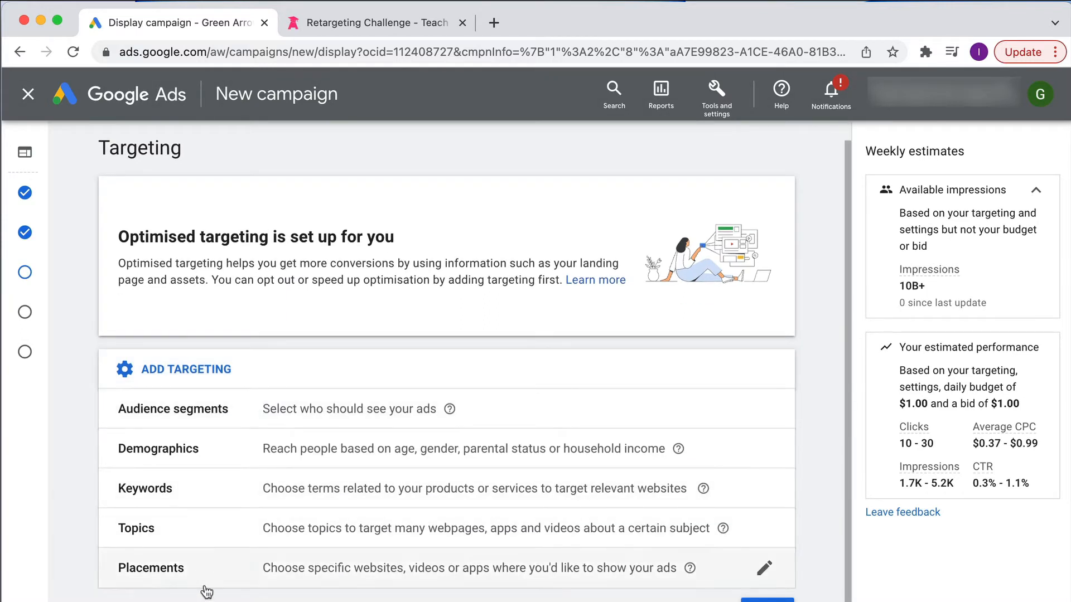
{"action": "left_click", "coordinate": [239, 409]}
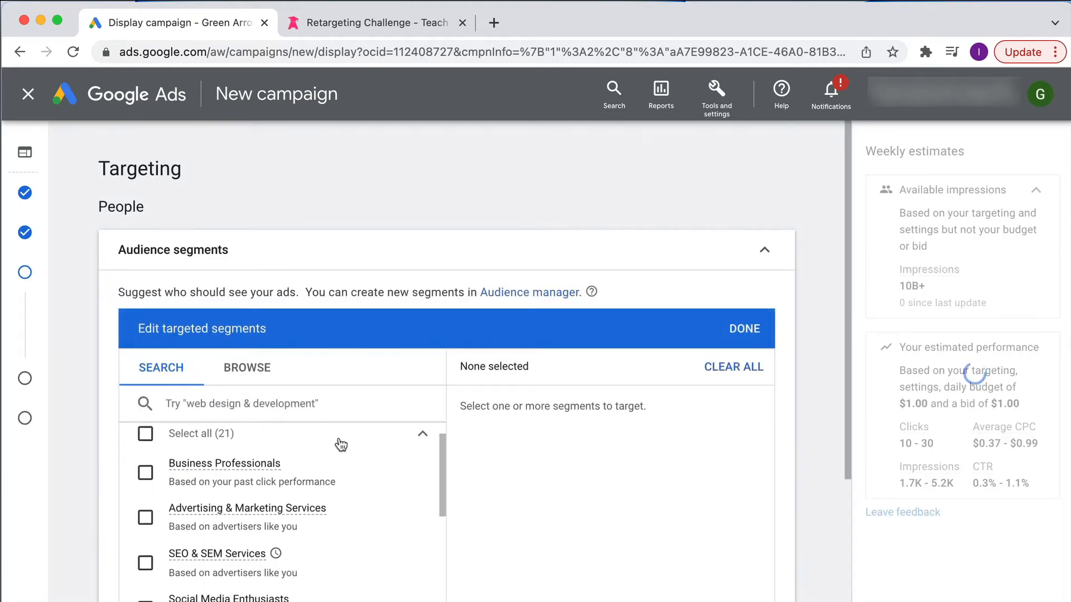
{"action": "left_click", "coordinate": [225, 365]}
{"action": "scroll", "coordinate": [527, 480], "scroll_direction": "down", "scroll_amount": 2}
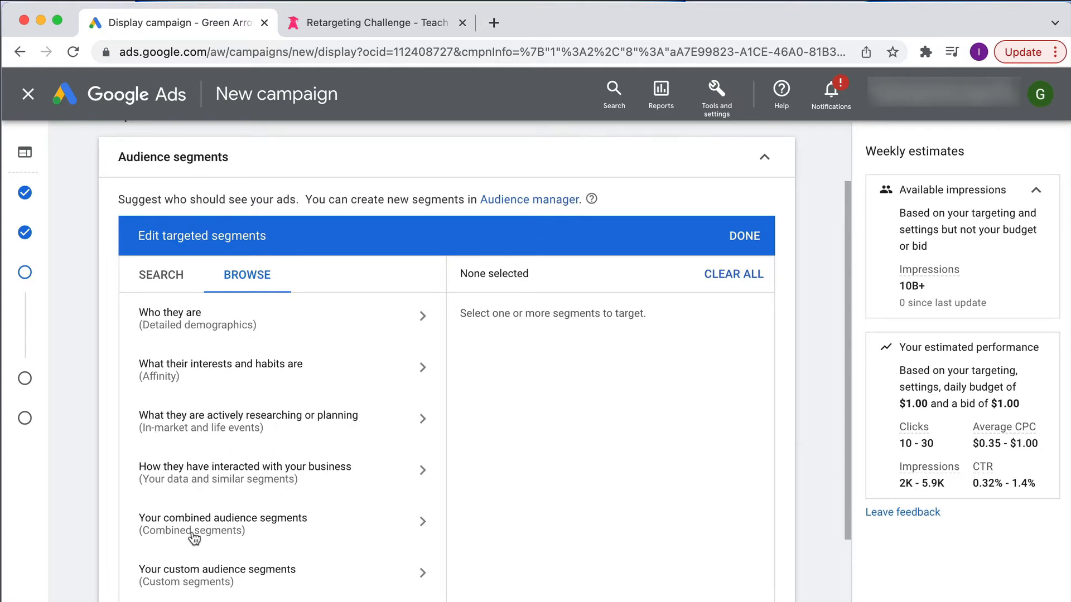
{"action": "scroll", "coordinate": [218, 483], "scroll_direction": "down", "scroll_amount": 1}
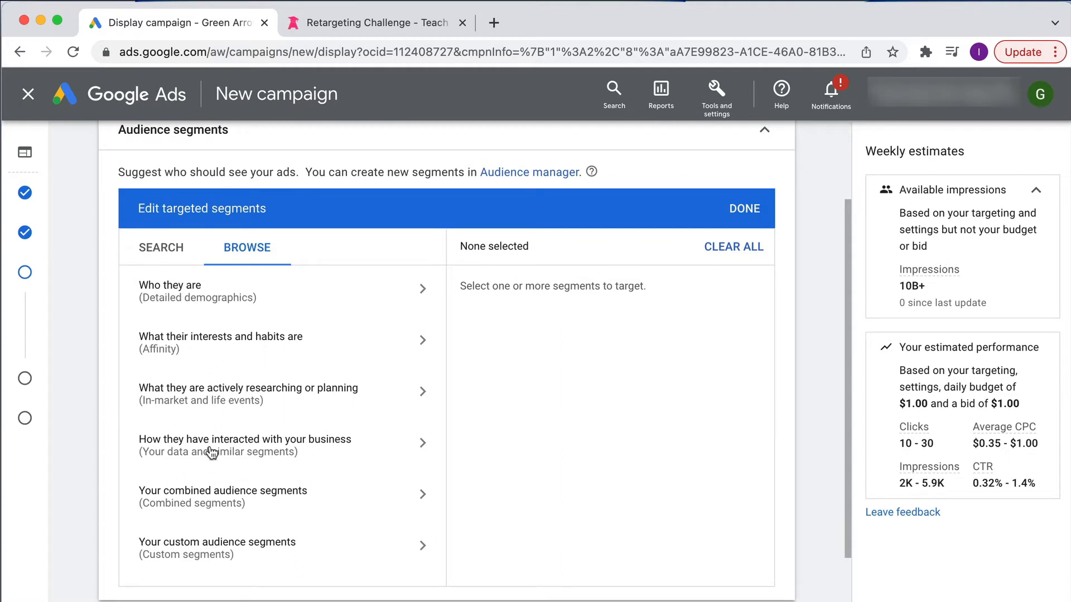
{"action": "scroll", "coordinate": [212, 453], "scroll_direction": "up", "scroll_amount": 2}
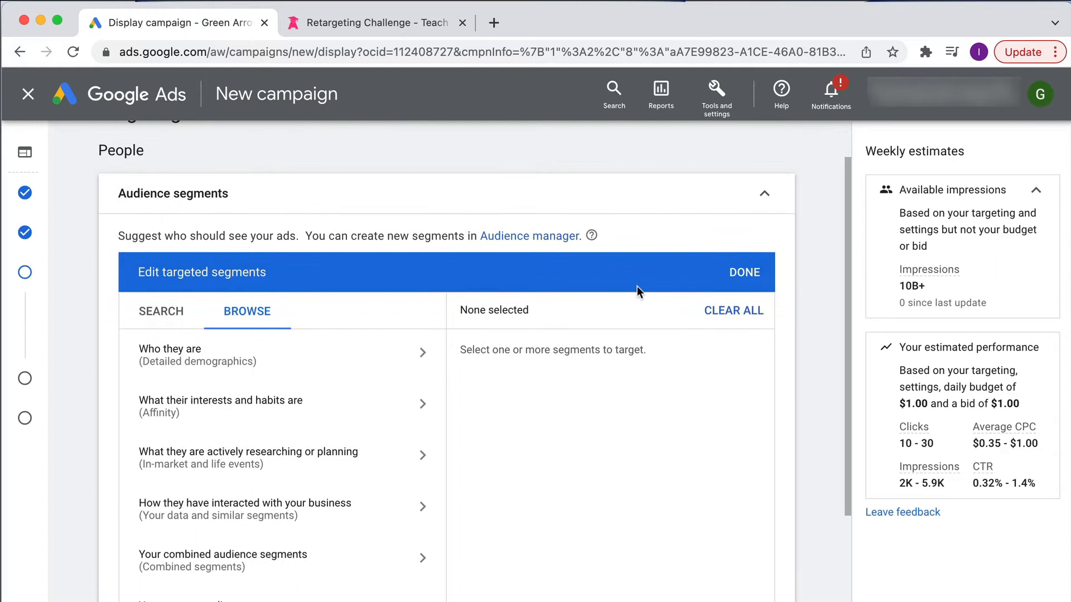
{"action": "left_click", "coordinate": [745, 272]}
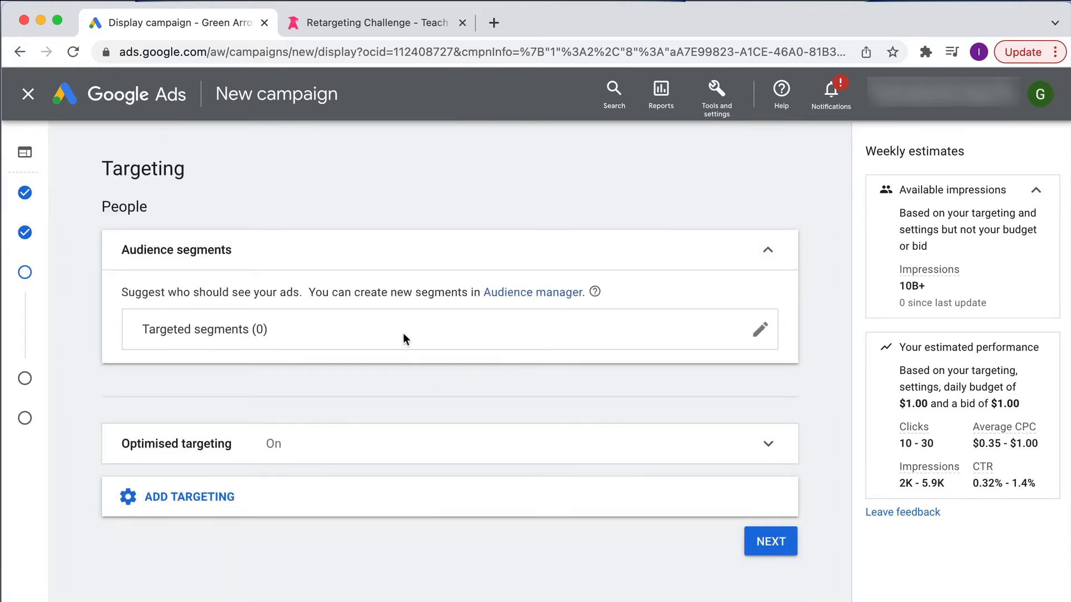
Check the targeted segments editor again, close it and list the additional targeting types
{"action": "left_click", "coordinate": [761, 333]}
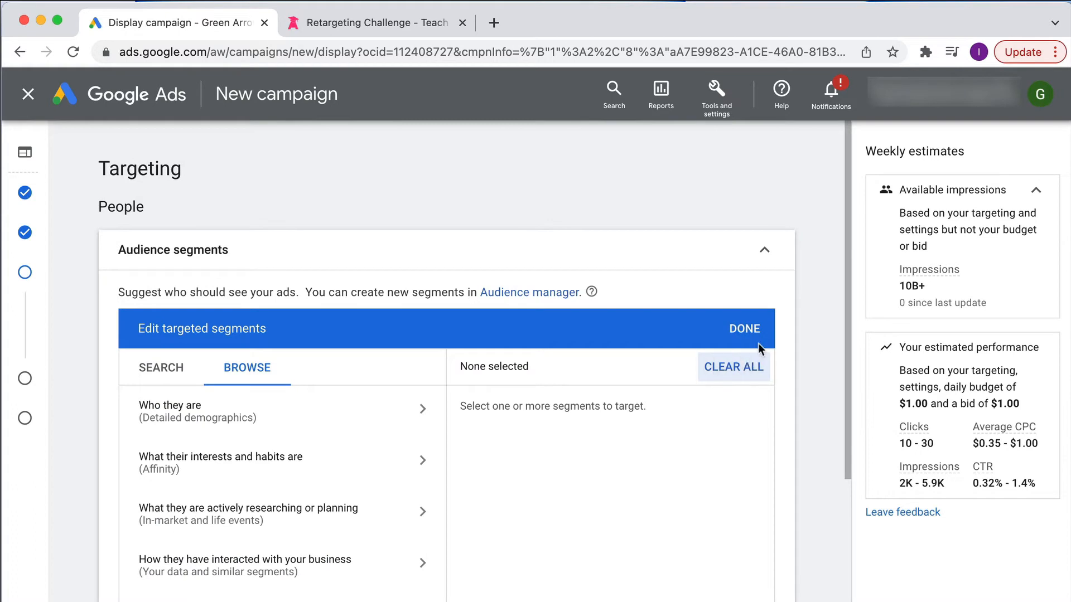
{"action": "left_click", "coordinate": [740, 331]}
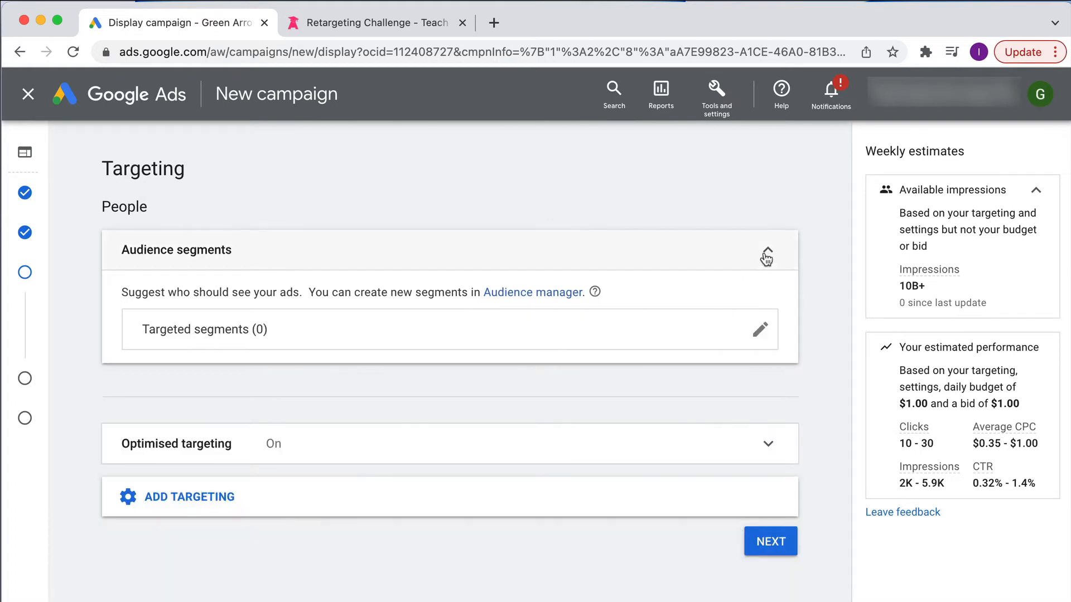
{"action": "left_click", "coordinate": [283, 491]}
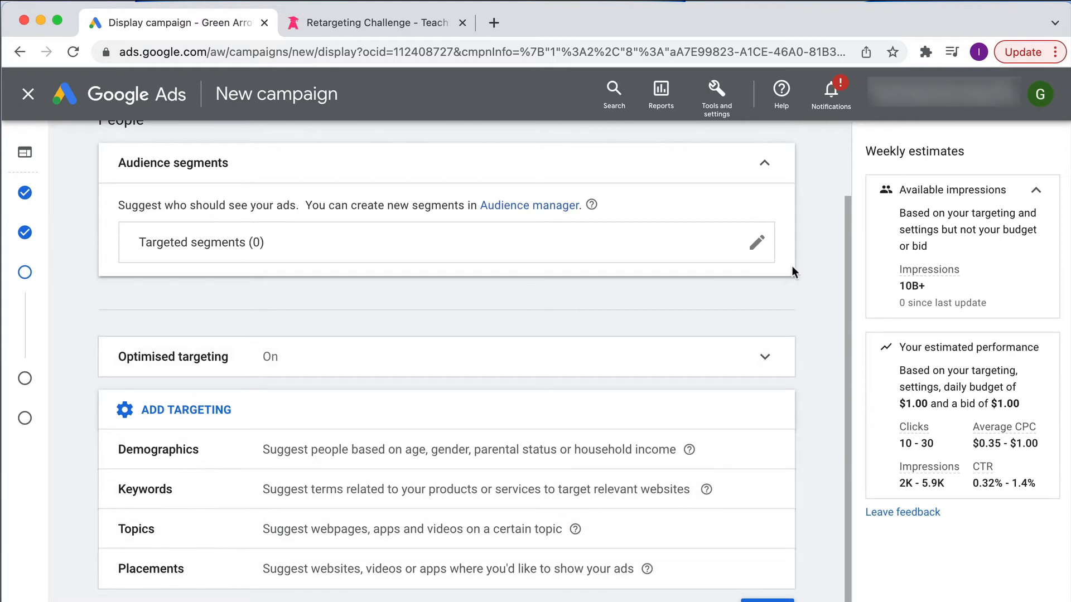
Add the in-market segment SEO & SEM Services from Business Services > Advertising & Marketing Services to the targeted segments
{"action": "left_click", "coordinate": [756, 244]}
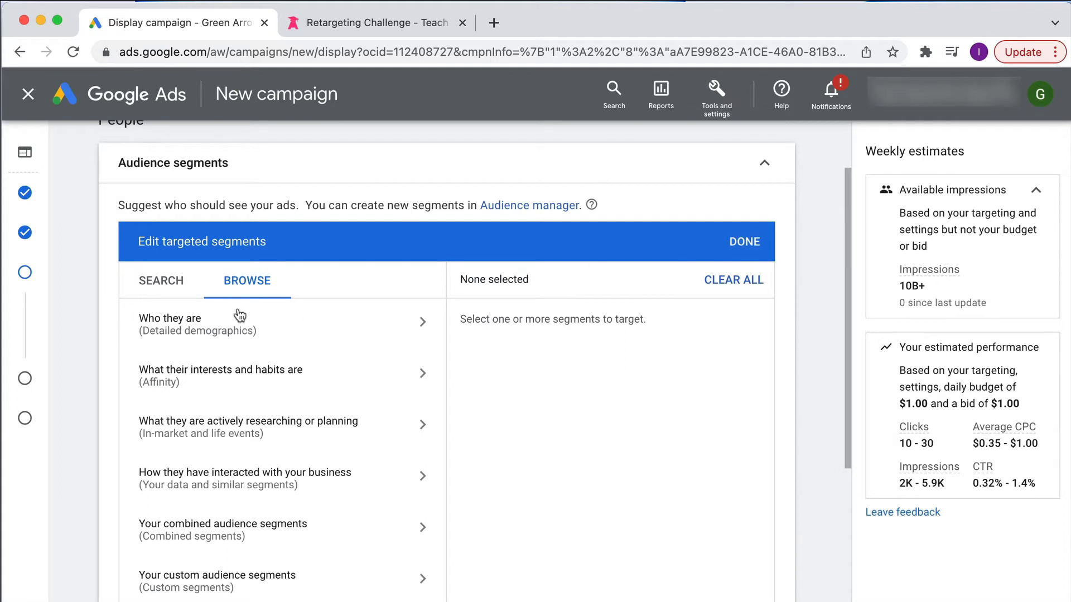
{"action": "left_click", "coordinate": [206, 429]}
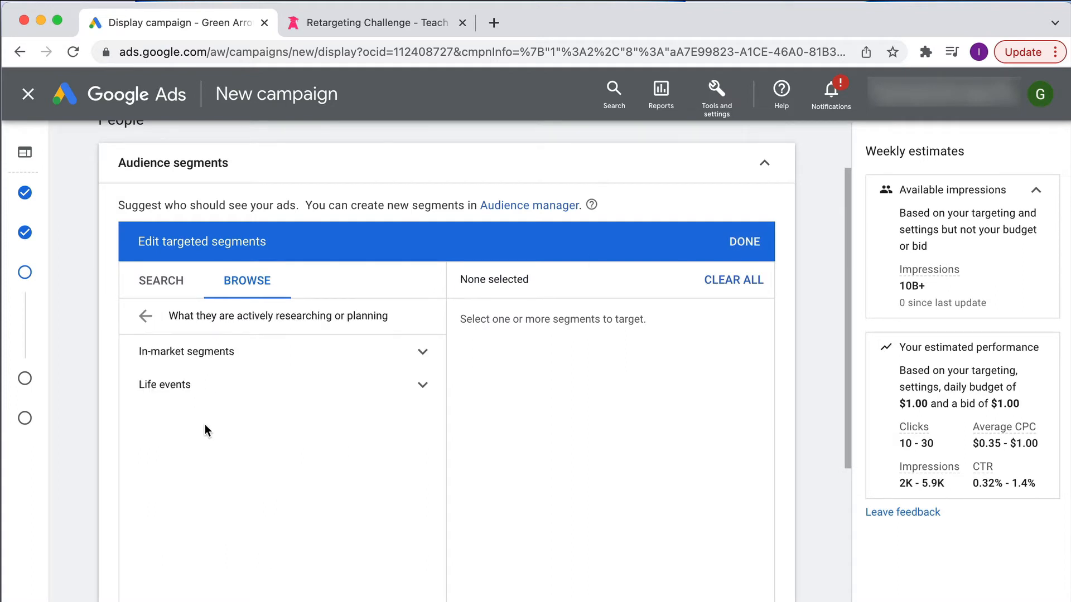
{"action": "left_click", "coordinate": [205, 353]}
{"action": "scroll", "coordinate": [201, 402], "scroll_direction": "down", "scroll_amount": 5}
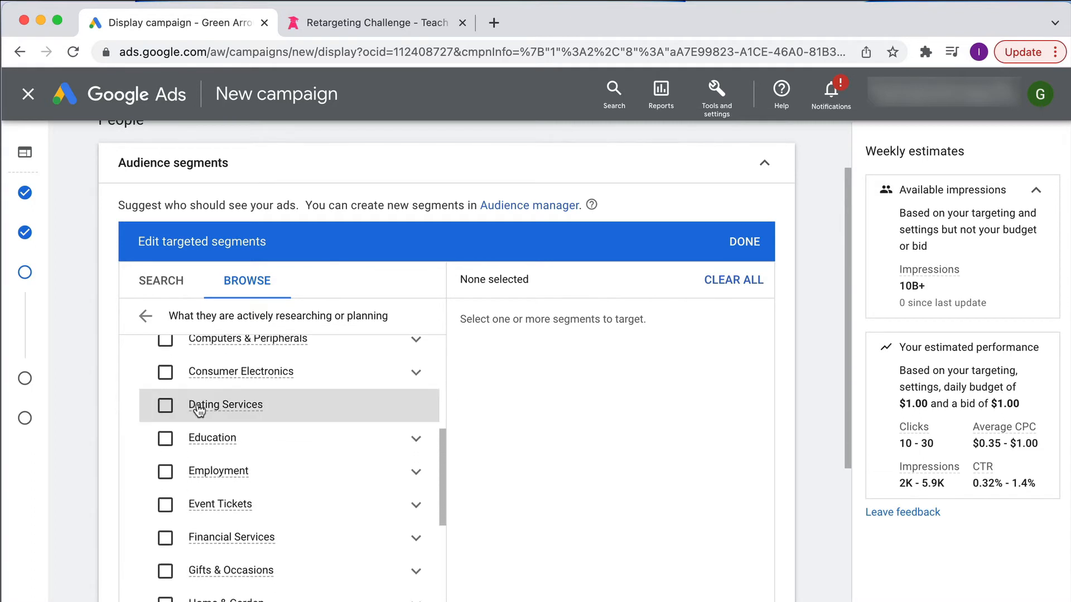
{"action": "mouse_move", "coordinate": [199, 411]}
{"action": "scroll", "coordinate": [199, 407], "scroll_direction": "up", "scroll_amount": 3}
{"action": "mouse_move", "coordinate": [234, 395]}
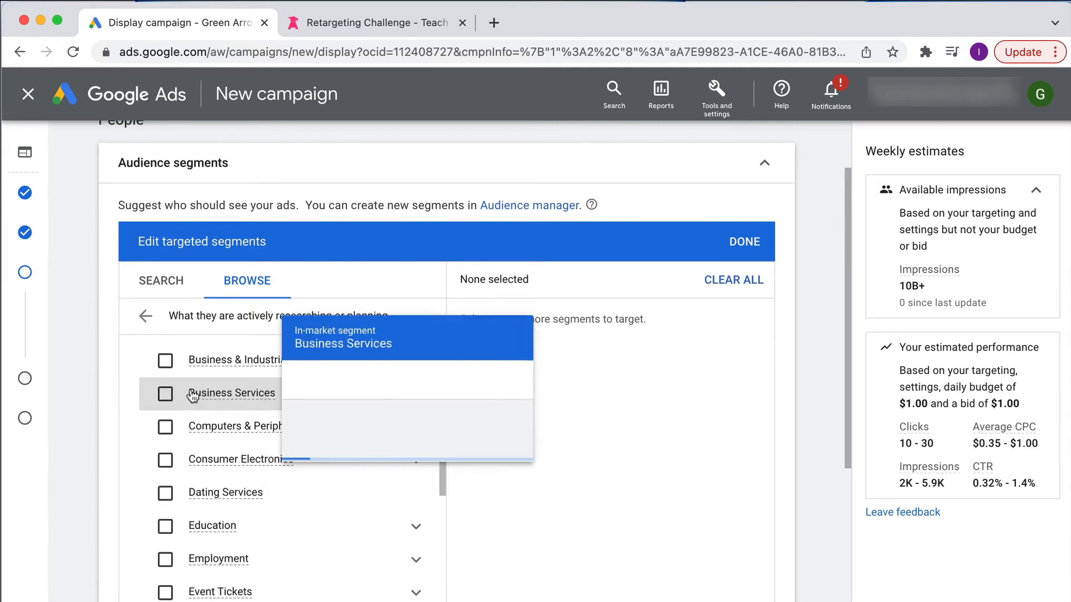
{"action": "scroll", "coordinate": [236, 391], "scroll_direction": "up", "scroll_amount": 2}
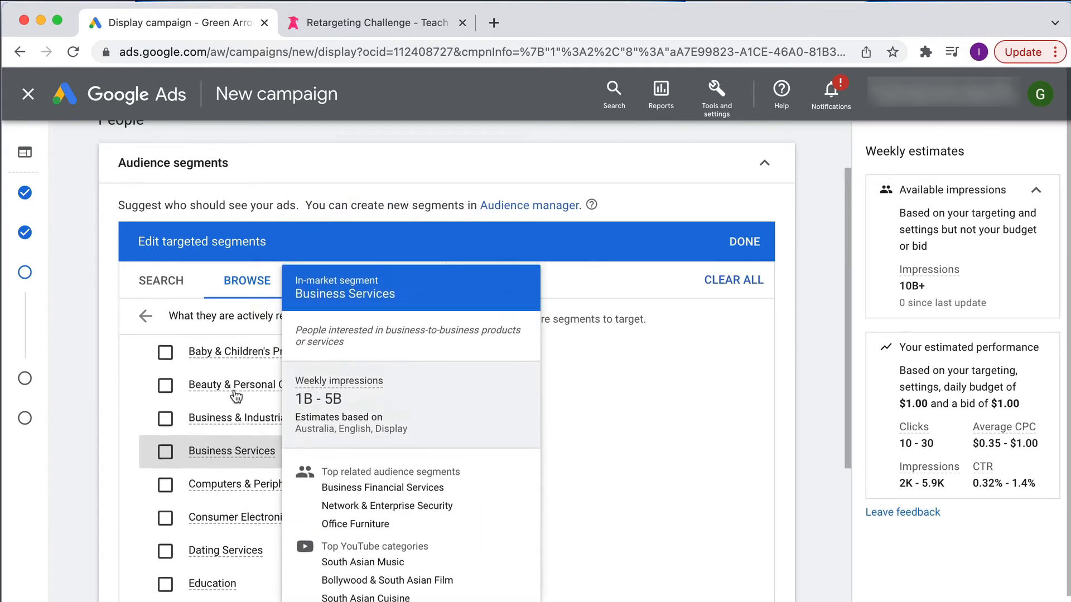
{"action": "left_click", "coordinate": [416, 452]}
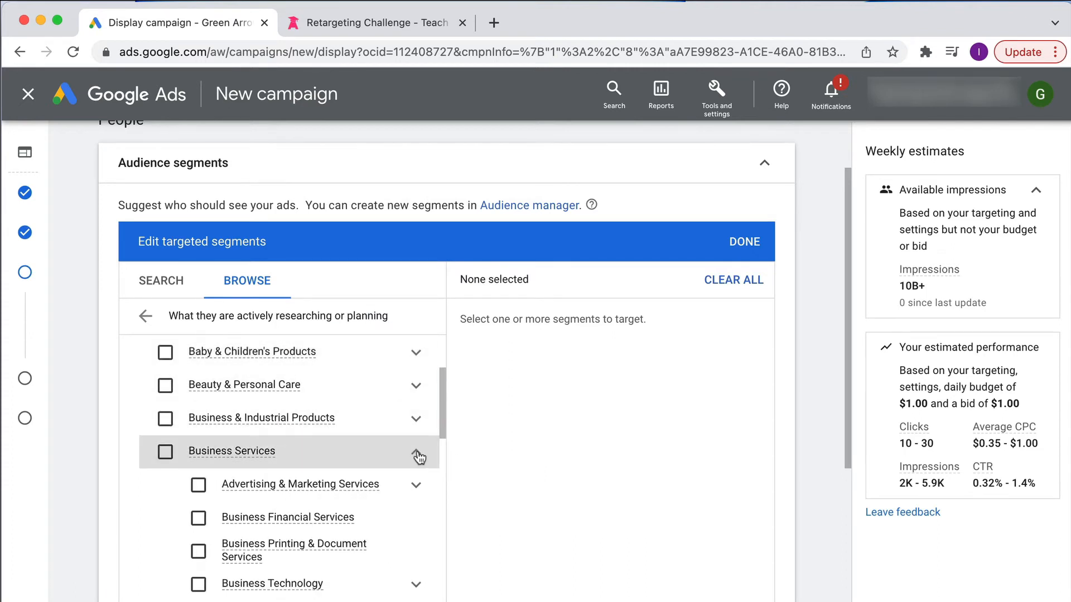
{"action": "left_click", "coordinate": [416, 389]}
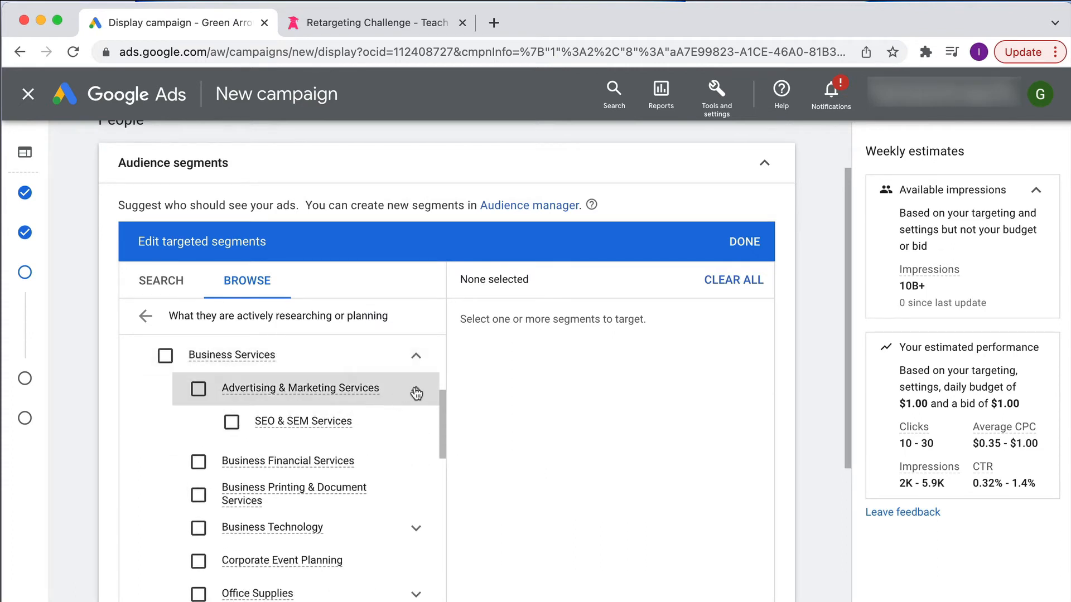
{"action": "left_click", "coordinate": [301, 422]}
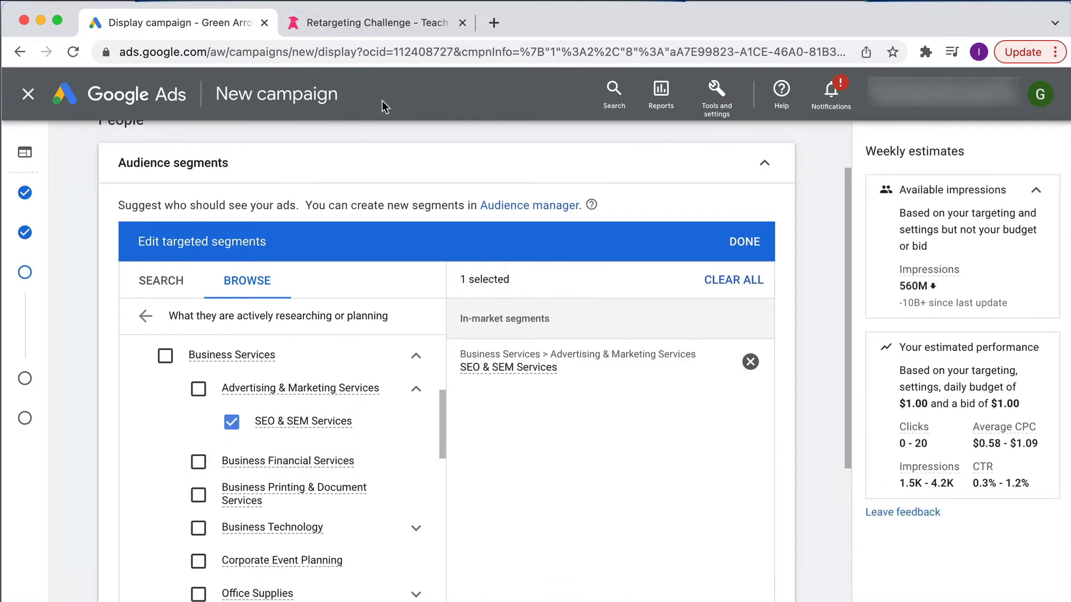
Check the weekly available impressions estimate for the selected segment and finish editing the targeted segments
{"action": "mouse_move", "coordinate": [509, 377]}
{"action": "left_click", "coordinate": [416, 390]}
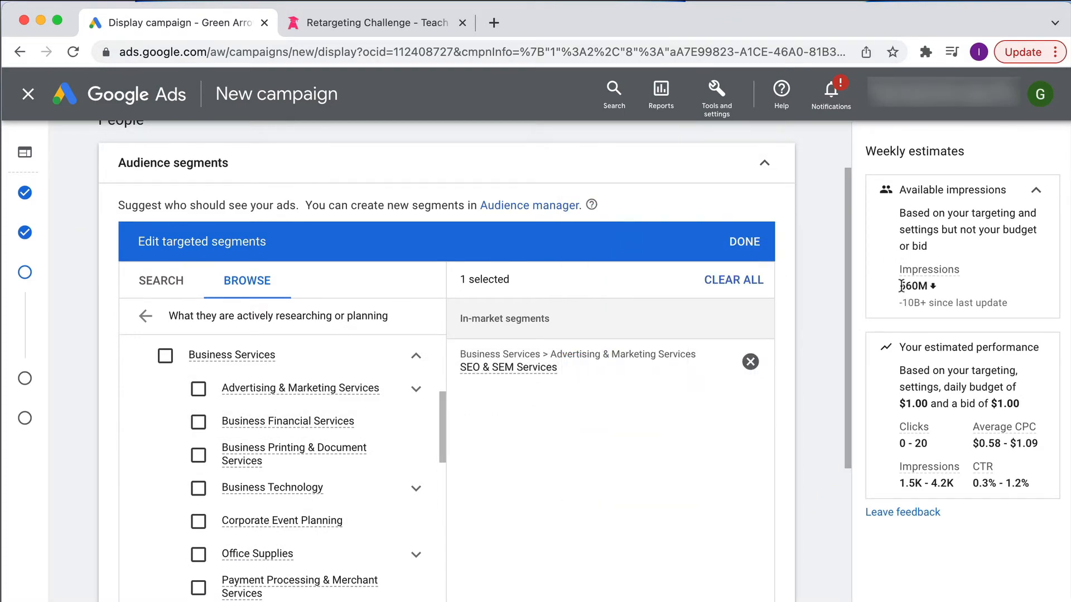
{"action": "left_click_drag", "start_coordinate": [901, 286], "coordinate": [927, 287]}
{"action": "left_click", "coordinate": [955, 289]}
{"action": "left_click", "coordinate": [748, 242]}
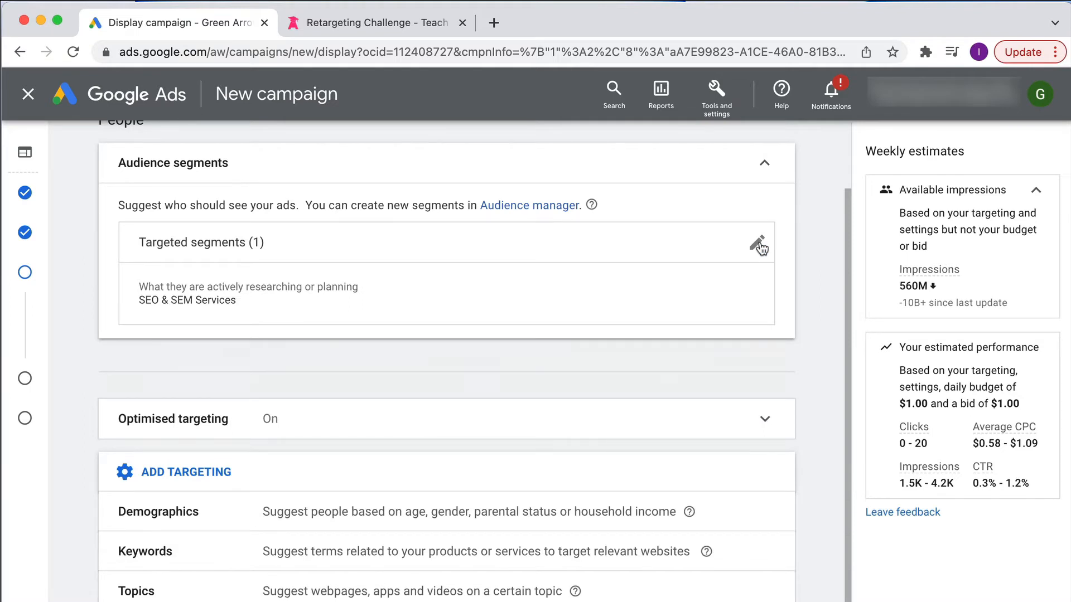
Add demographic targeting that excludes ages 18 - 24 and 65+ and the Lower 50% household income, checking the impressions estimate
{"action": "scroll", "coordinate": [759, 247], "scroll_direction": "down", "scroll_amount": 2}
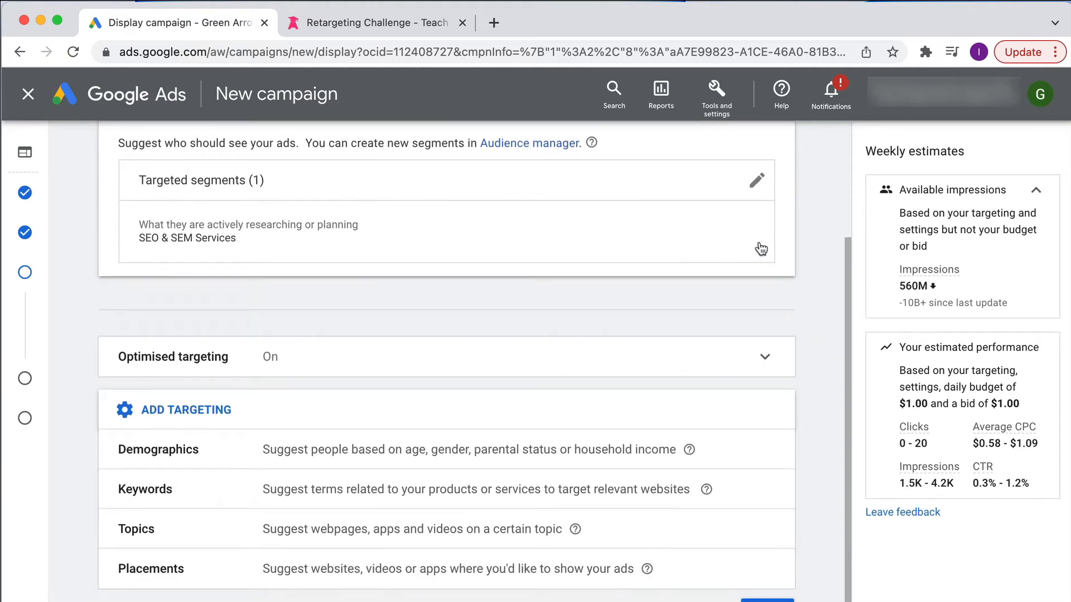
{"action": "left_click", "coordinate": [346, 450]}
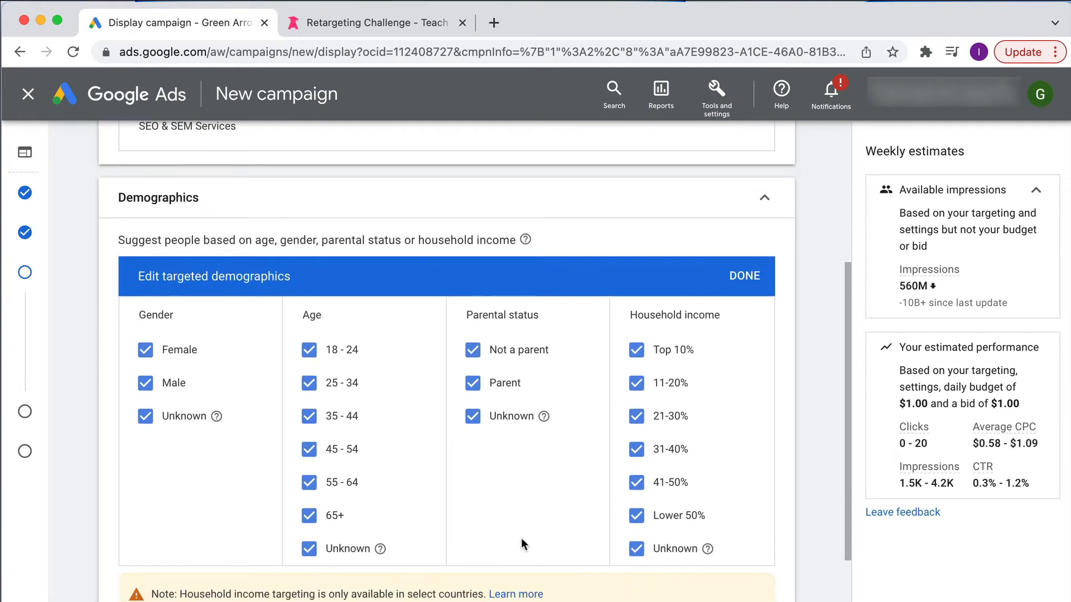
{"action": "left_click", "coordinate": [310, 518]}
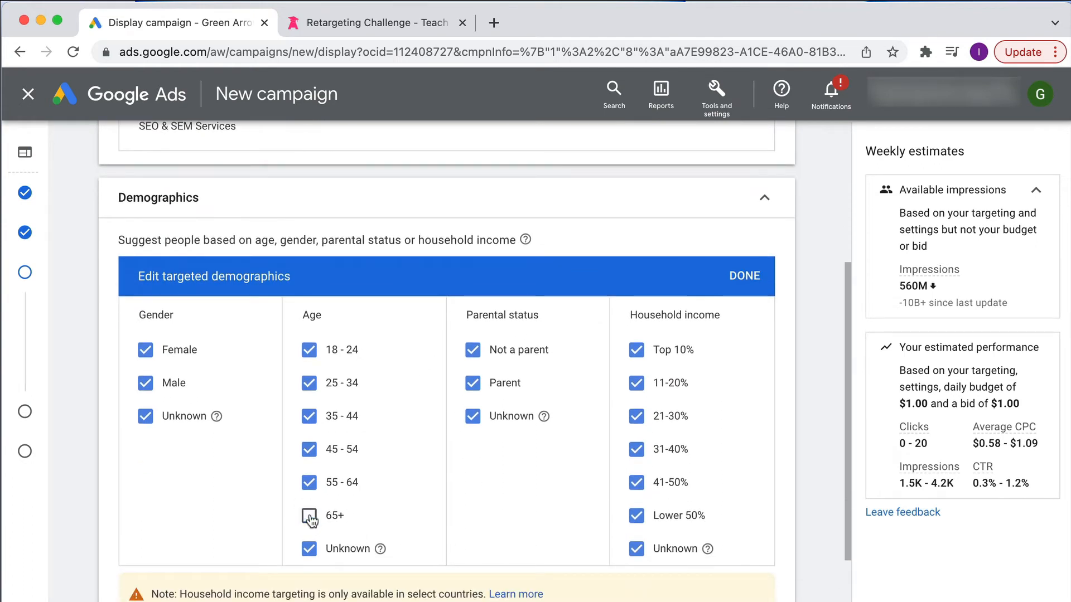
{"action": "left_click", "coordinate": [311, 350]}
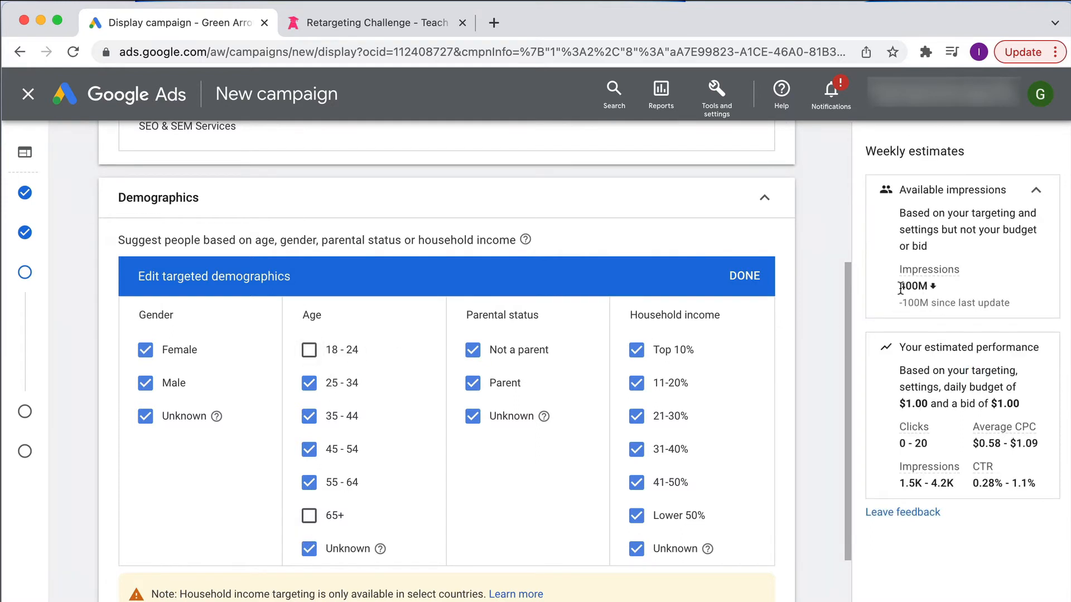
{"action": "left_click_drag", "start_coordinate": [899, 288], "coordinate": [931, 288]}
{"action": "left_click", "coordinate": [952, 286]}
{"action": "left_click", "coordinate": [637, 516]}
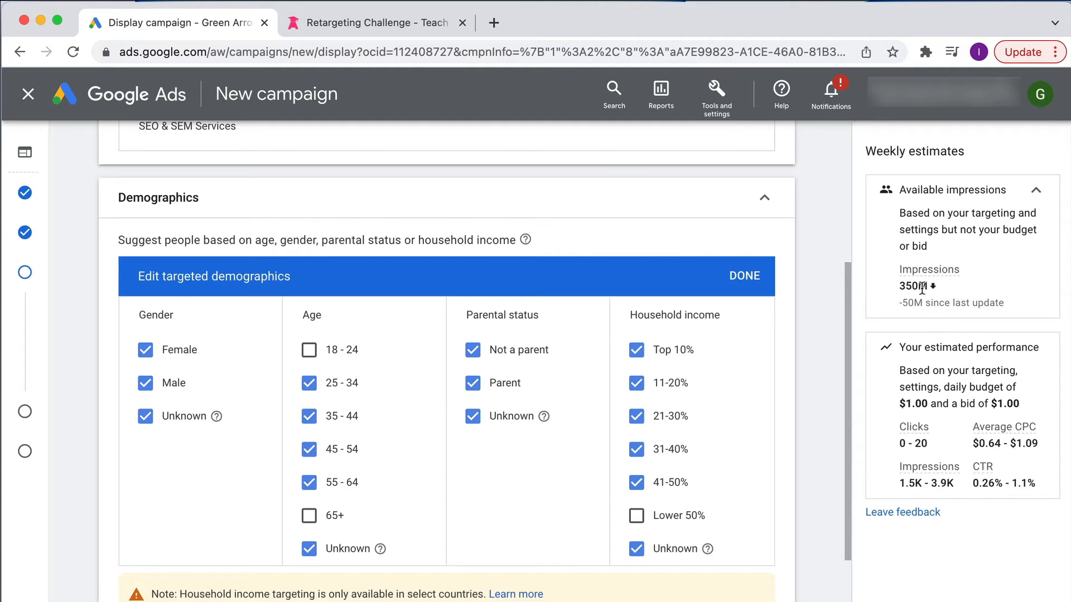
{"action": "left_click", "coordinate": [747, 276]}
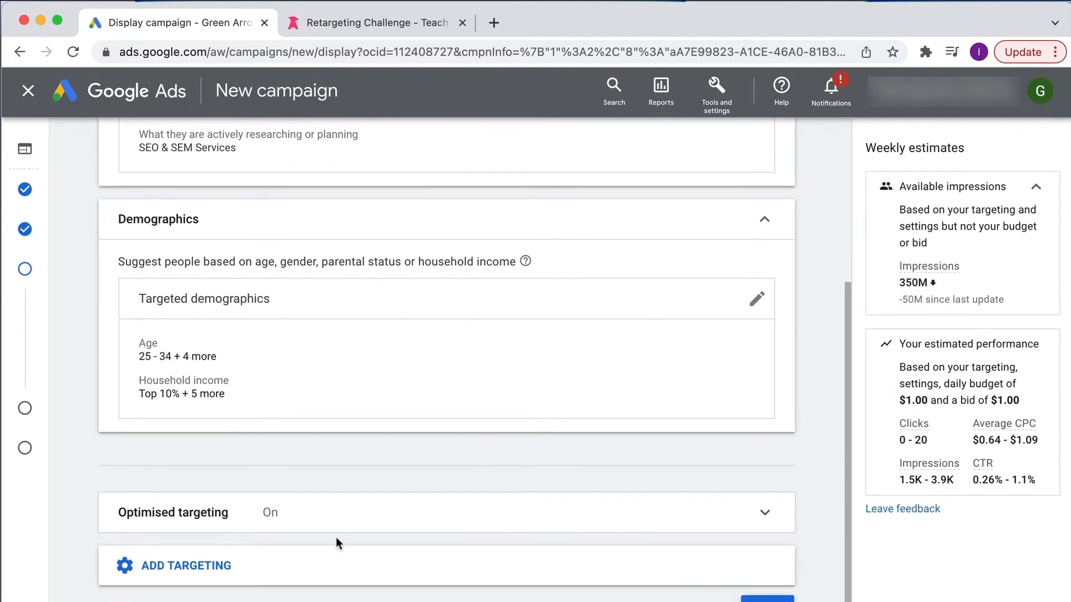
Add keyword targeting with google ads, facebook ads, remarketing and retargeting, one keyword per line
{"action": "left_click", "coordinate": [338, 576]}
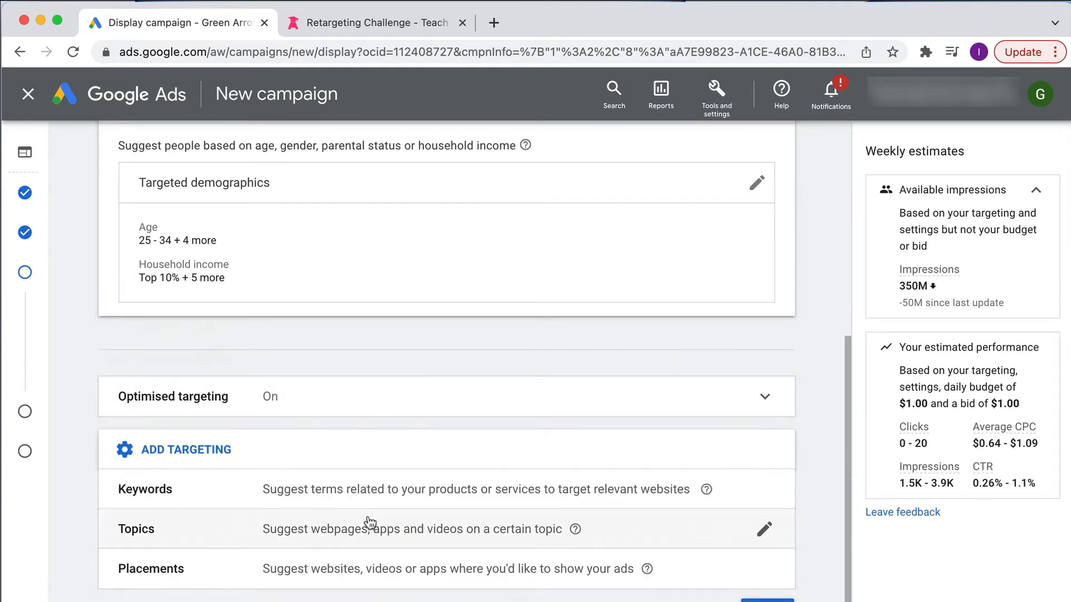
{"action": "left_click", "coordinate": [370, 490]}
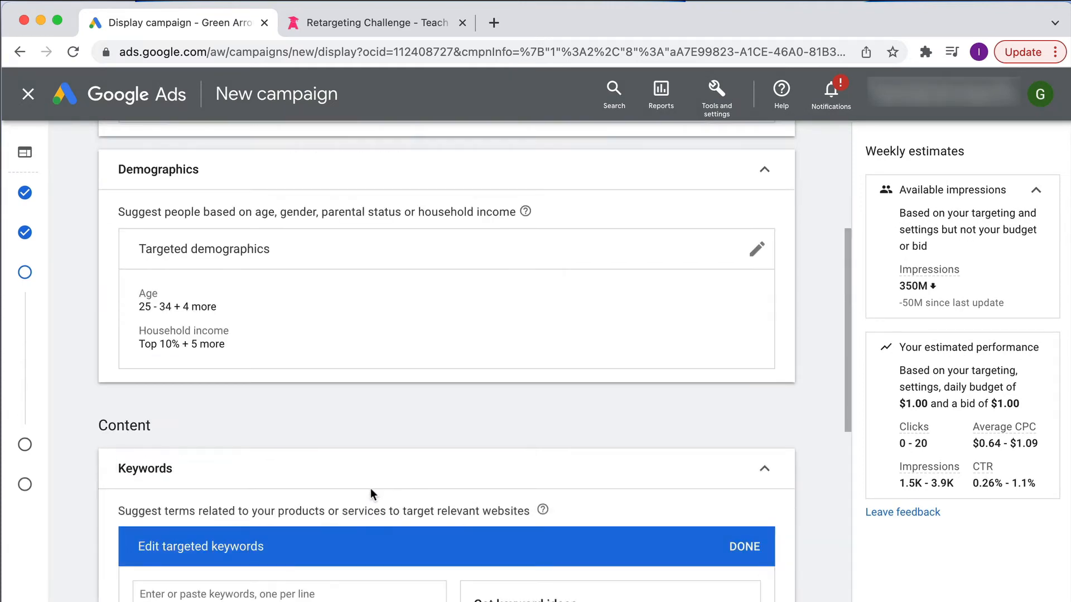
{"action": "left_click", "coordinate": [363, 430]}
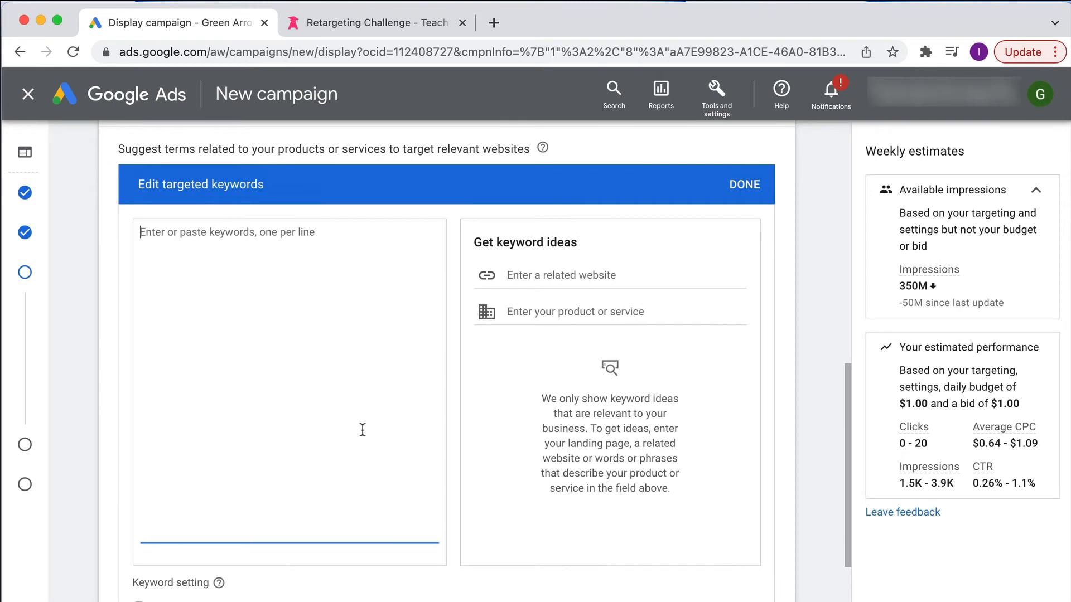
{"action": "type", "text": "google ads"}
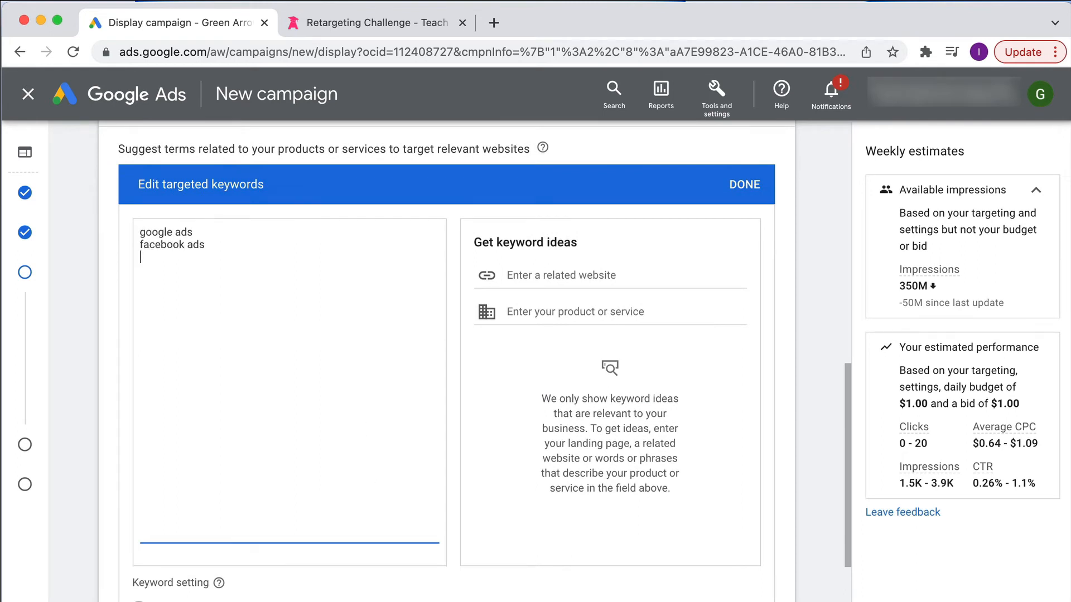
{"action": "type", "text": "remarekting"}
{"action": "key", "text": "BackSpace"}
{"action": "key", "text": "BackSpace"}
{"action": "key", "text": "BackSpace"}
{"action": "key", "text": "BackSpace"}
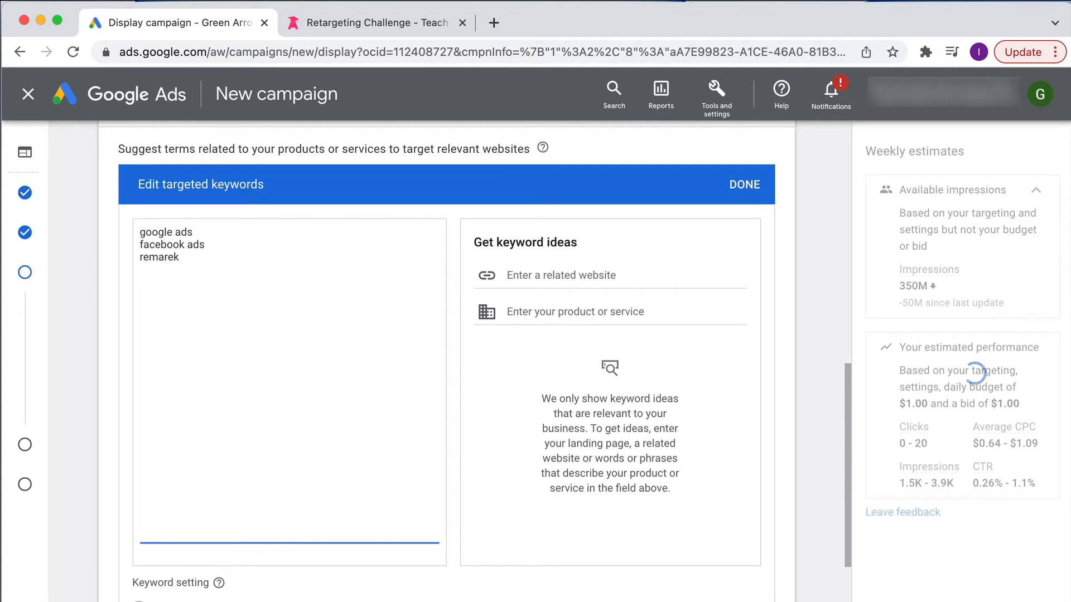
{"action": "key", "text": "BackSpace"}
{"action": "key", "text": "BackSpace"}
{"action": "type", "text": "keting"}
{"action": "key", "text": "Return"}
{"action": "type", "text": "ret"}
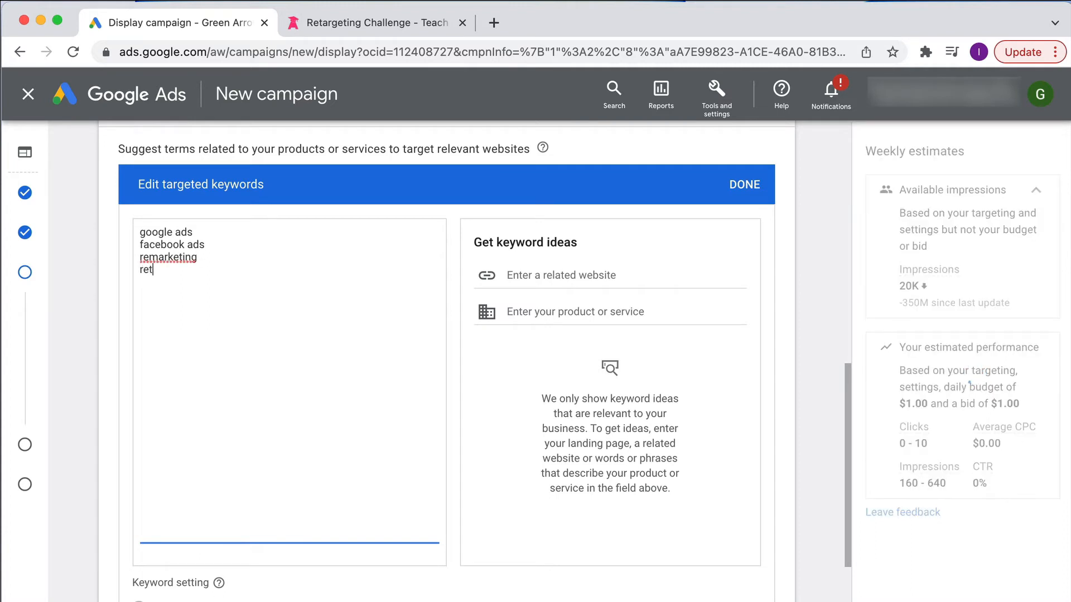
{"action": "type", "text": "argeting"}
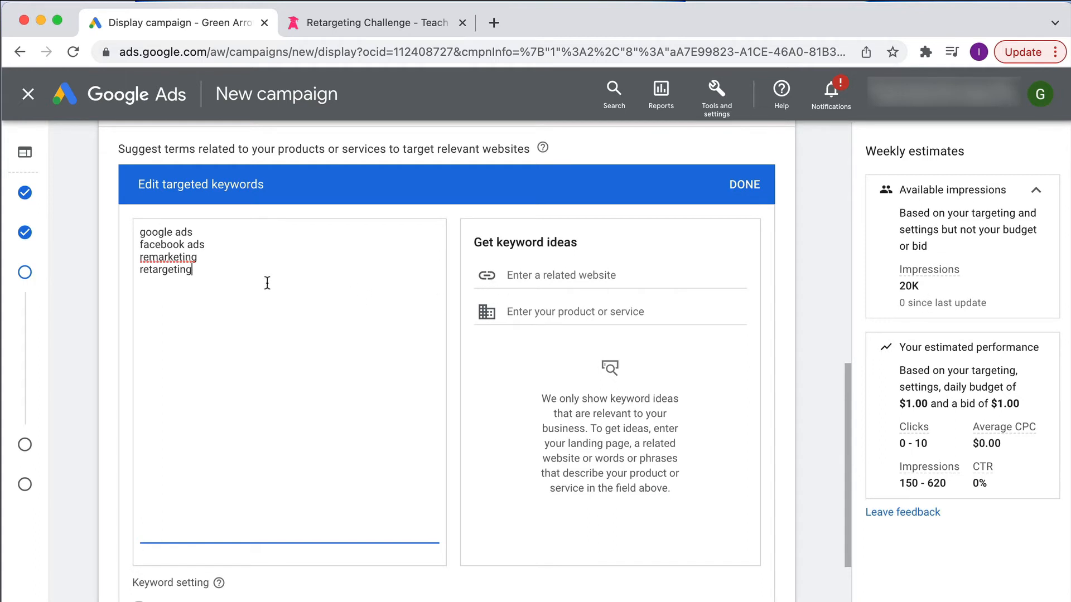
Clear all the targeted keywords and finish editing the keyword targeting
{"action": "left_click_drag", "start_coordinate": [267, 284], "coordinate": [141, 232]}
{"action": "key", "text": "BackSpace"}
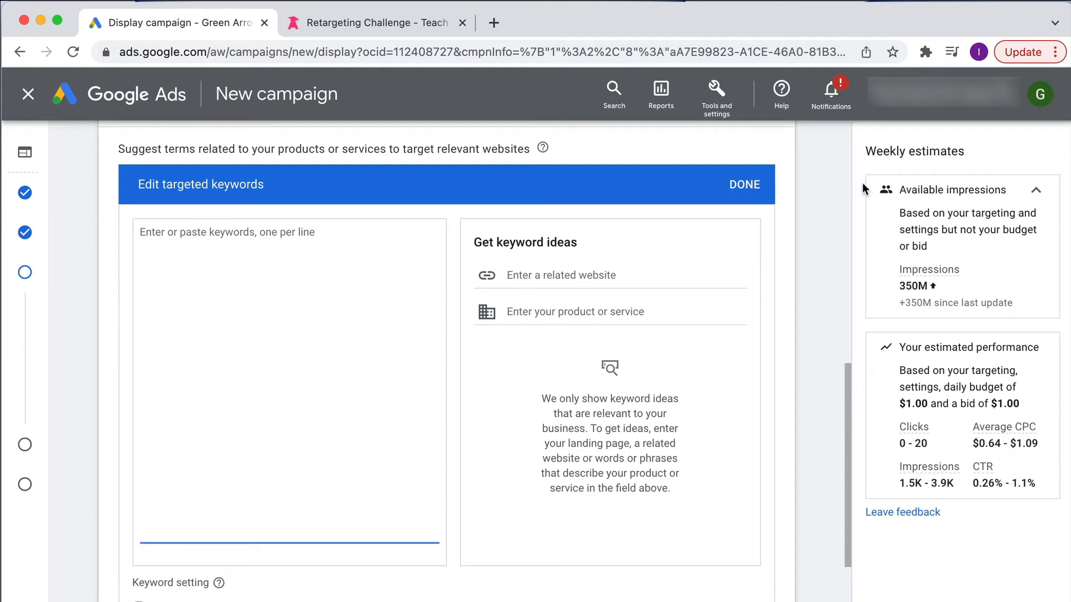
{"action": "left_click", "coordinate": [744, 185]}
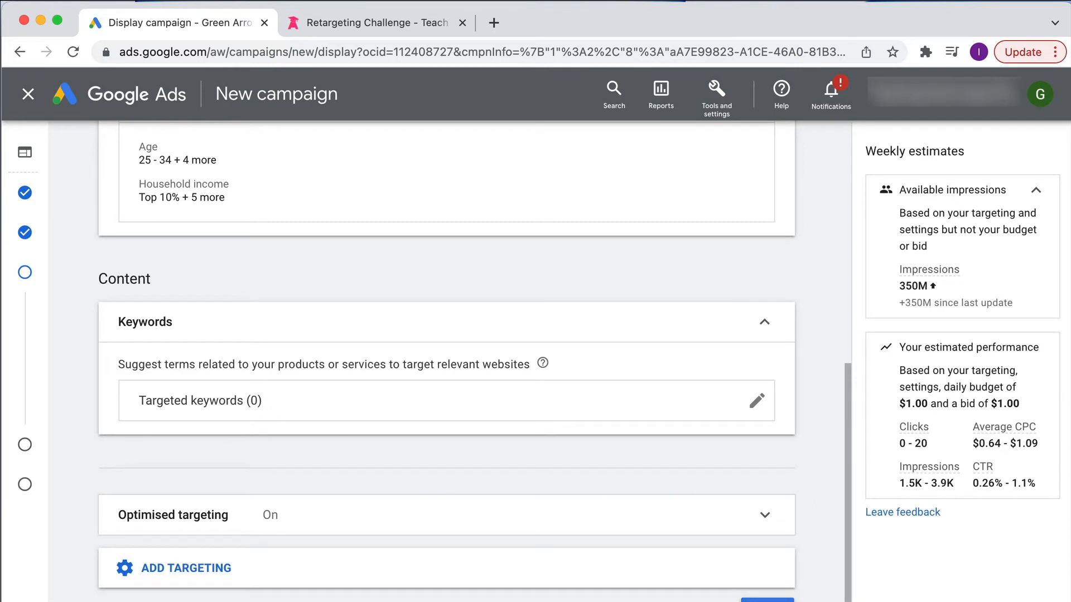
Continue to the Ads section and check the alternative ad creation options, keeping the responsive display ad
{"action": "left_click", "coordinate": [768, 600]}
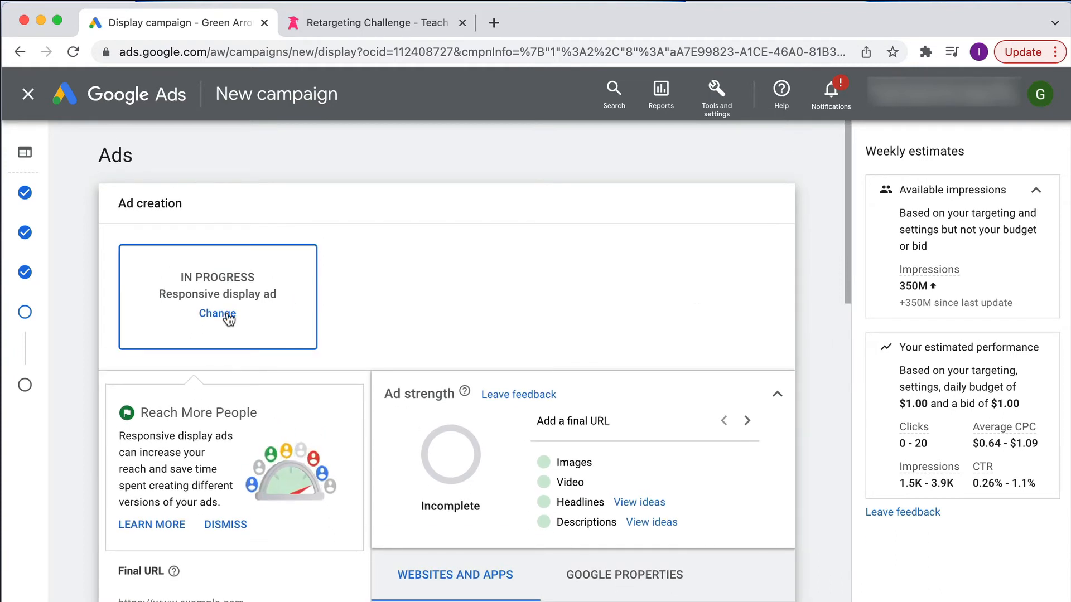
{"action": "scroll", "coordinate": [373, 279], "scroll_direction": "down", "scroll_amount": 1}
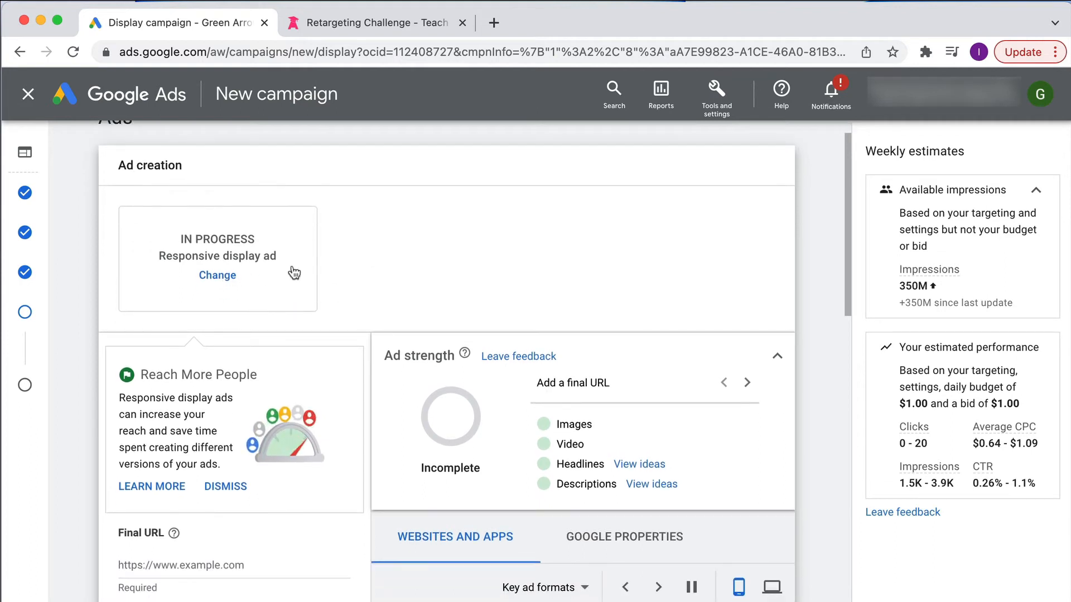
{"action": "left_click", "coordinate": [218, 274]}
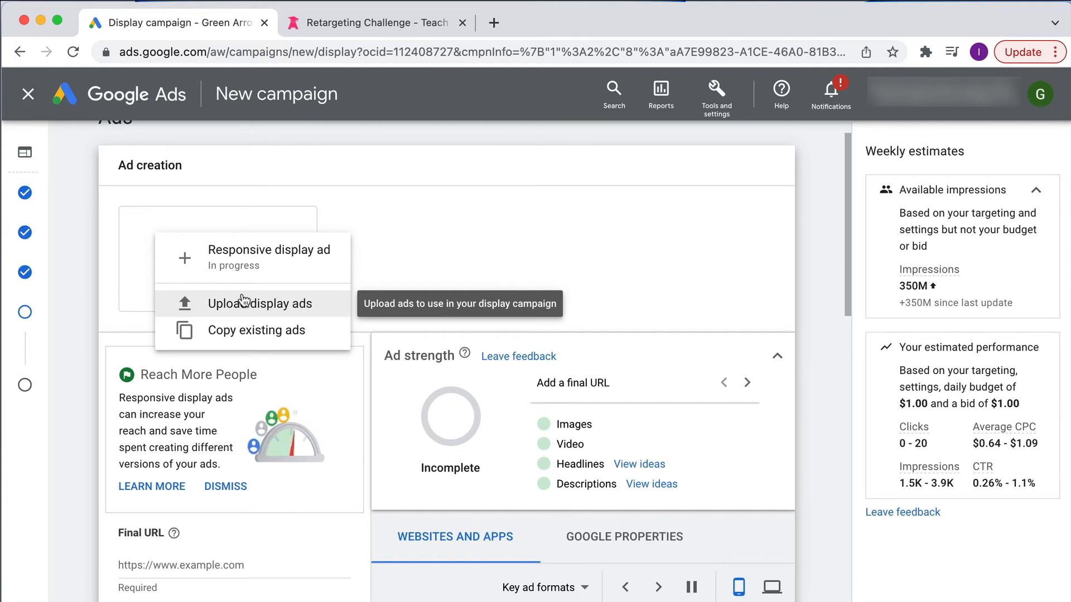
{"action": "left_click", "coordinate": [438, 246]}
{"action": "scroll", "coordinate": [438, 247], "scroll_direction": "down", "scroll_amount": 2}
{"action": "scroll", "coordinate": [438, 245], "scroll_direction": "down", "scroll_amount": 2}
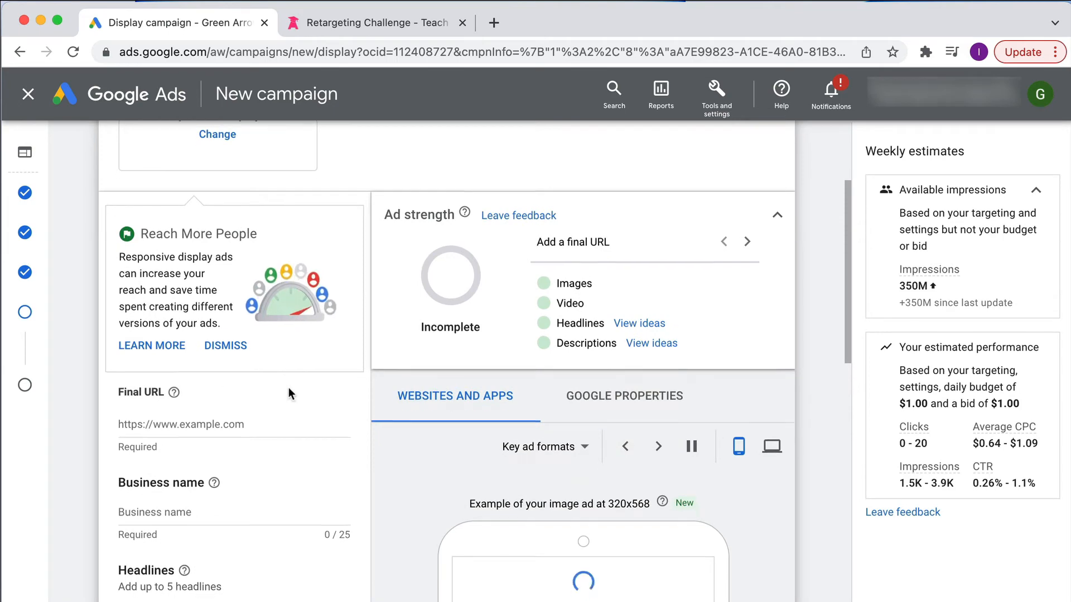
{"action": "scroll", "coordinate": [289, 389], "scroll_direction": "down", "scroll_amount": 3}
{"action": "scroll", "coordinate": [251, 320], "scroll_direction": "up", "scroll_amount": 1}
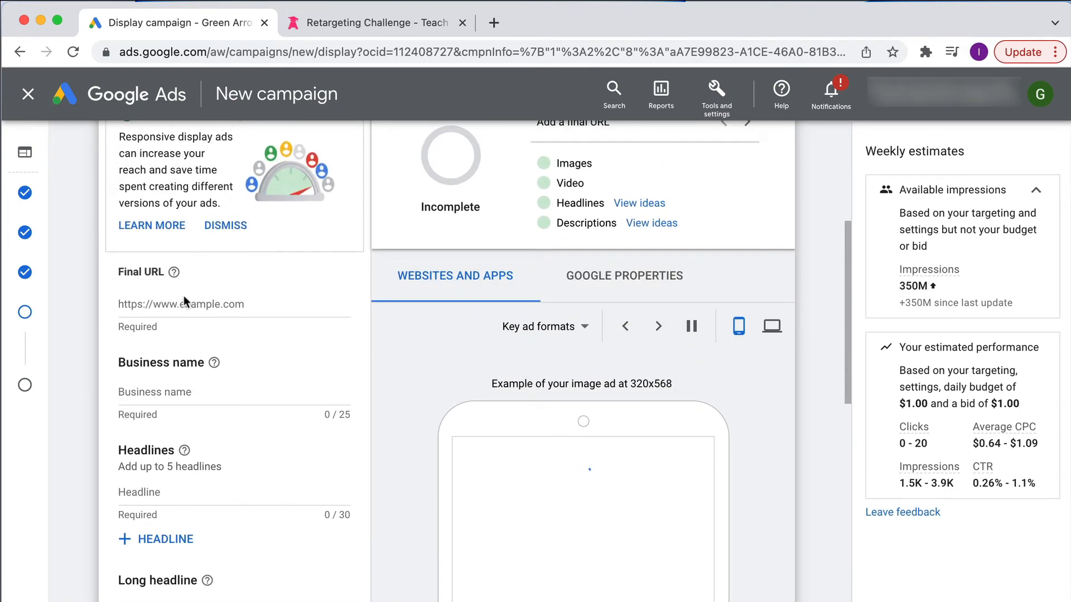
{"action": "left_click", "coordinate": [340, 24]}
{"action": "left_click", "coordinate": [181, 56]}
{"action": "key", "text": "super+c"}
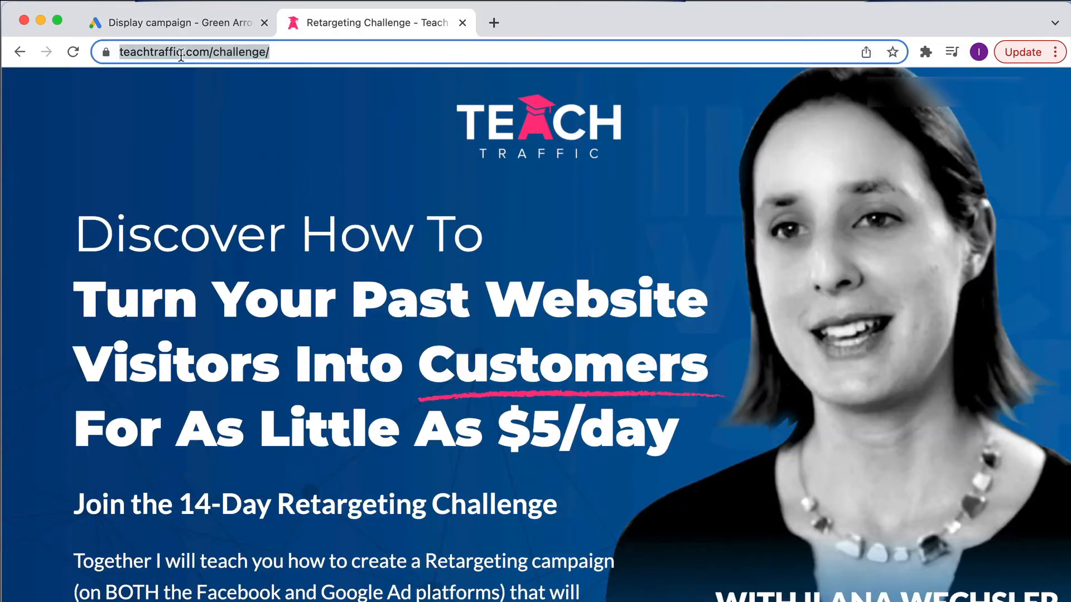
{"action": "left_click", "coordinate": [172, 25]}
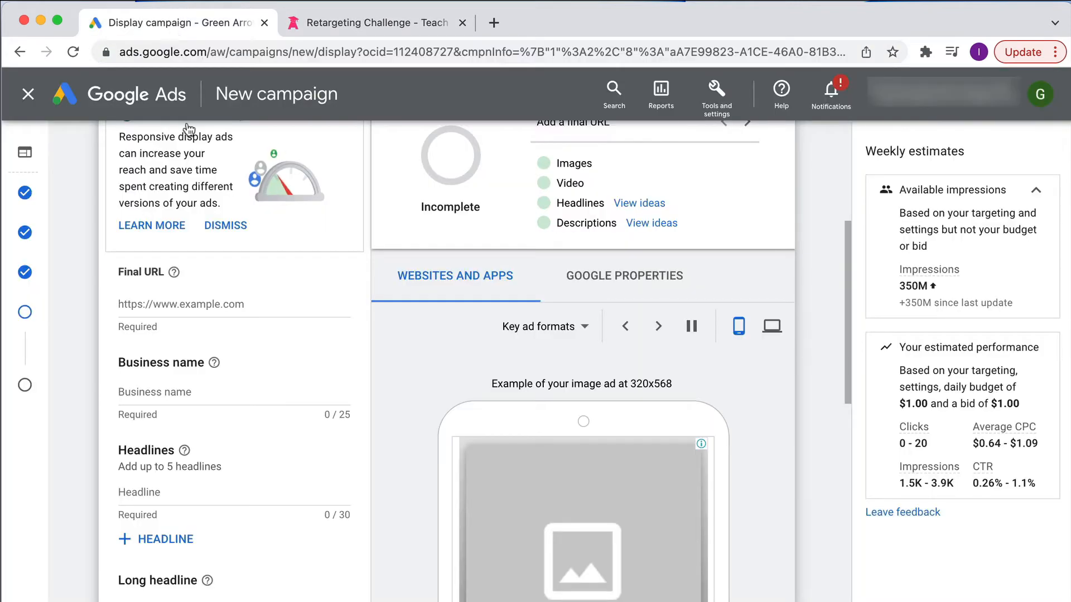
{"action": "left_click", "coordinate": [188, 301]}
{"action": "key", "text": "super+v"}
Review the responsive display ad's preview and its remaining text fields
{"action": "scroll", "coordinate": [300, 380], "scroll_direction": "down", "scroll_amount": 3}
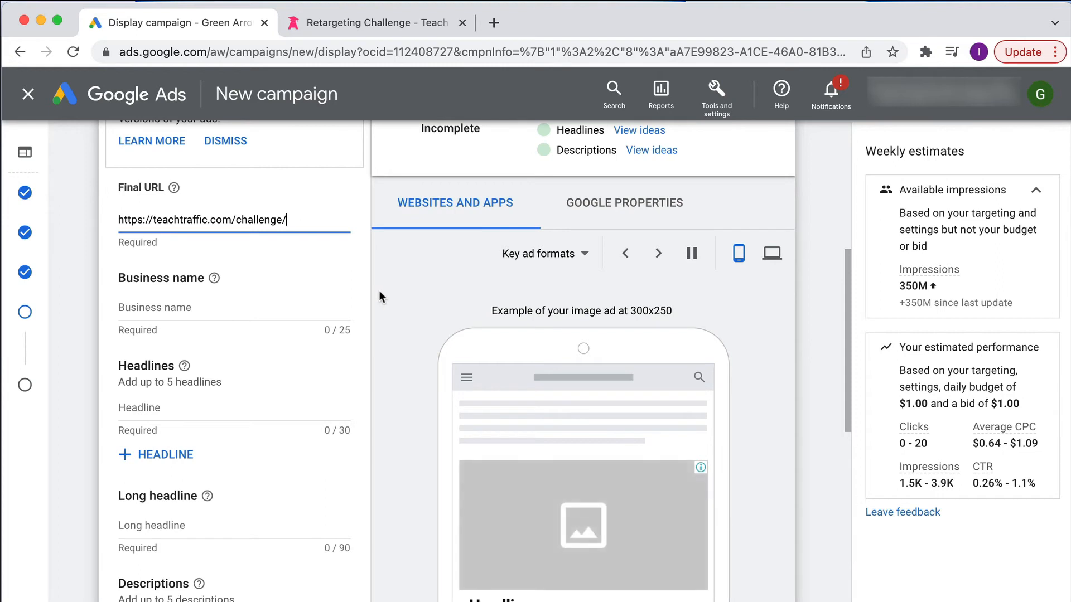
{"action": "scroll", "coordinate": [422, 321], "scroll_direction": "down", "scroll_amount": 2}
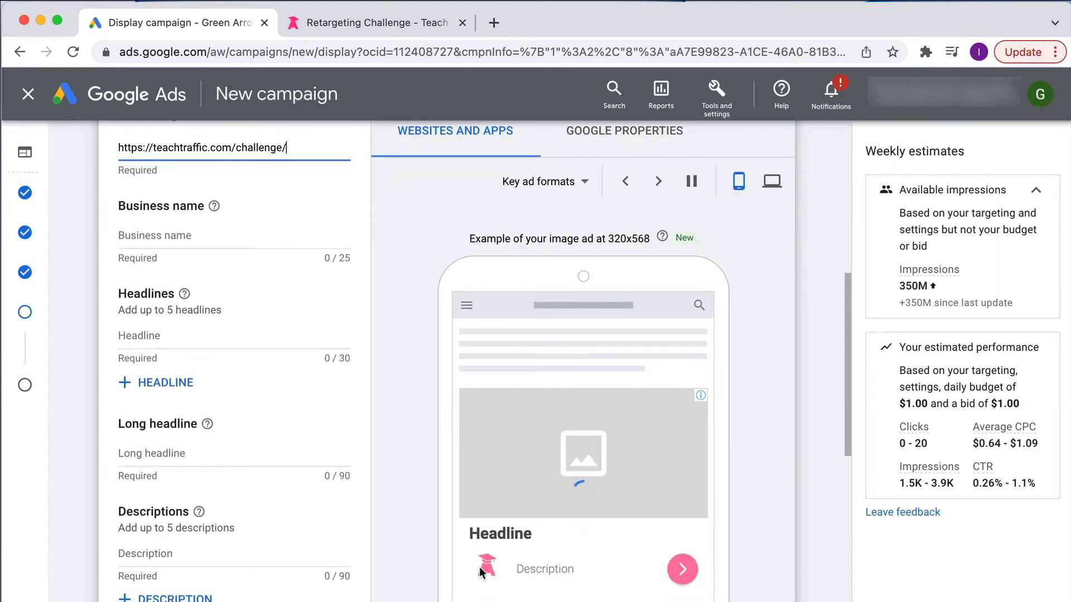
{"action": "scroll", "coordinate": [569, 551], "scroll_direction": "down", "scroll_amount": 4}
{"action": "scroll", "coordinate": [569, 551], "scroll_direction": "up", "scroll_amount": 3}
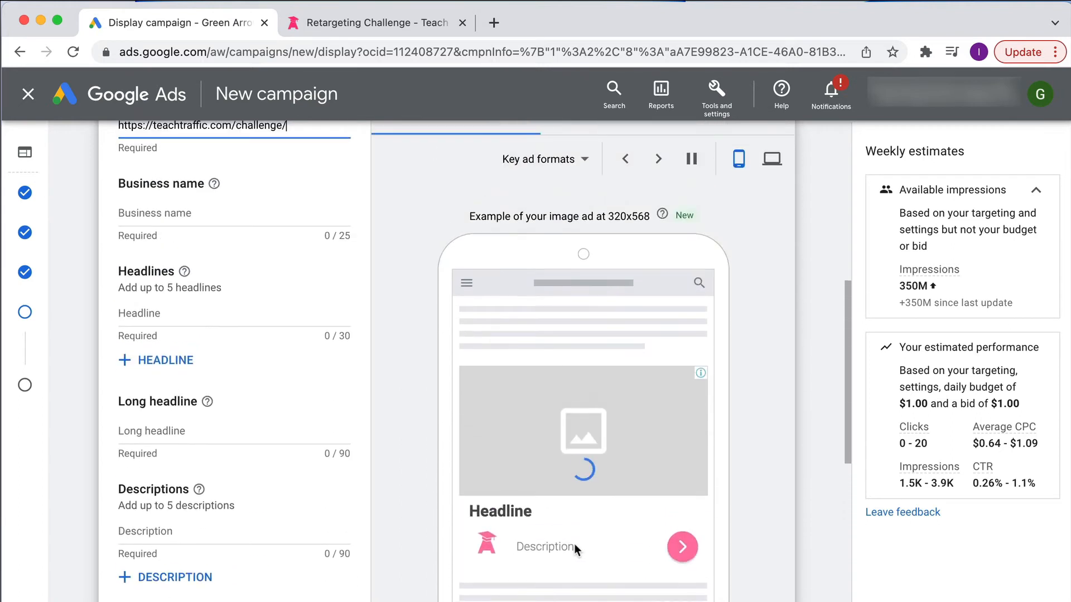
Set the ad's business name to Teach Traffic
{"action": "scroll", "coordinate": [423, 340], "scroll_direction": "up", "scroll_amount": 3}
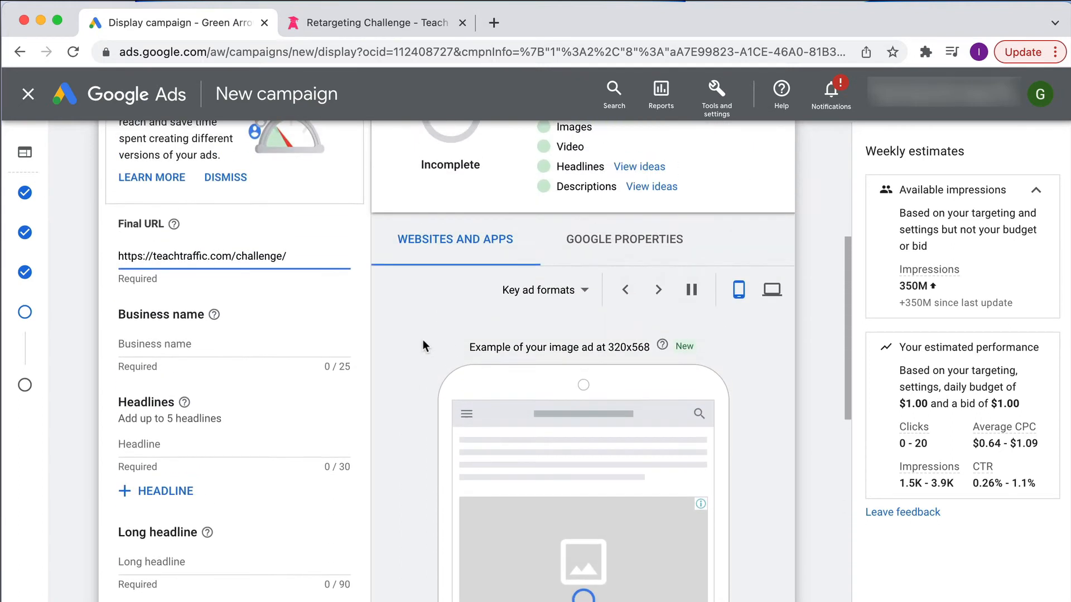
{"action": "left_click", "coordinate": [147, 347]}
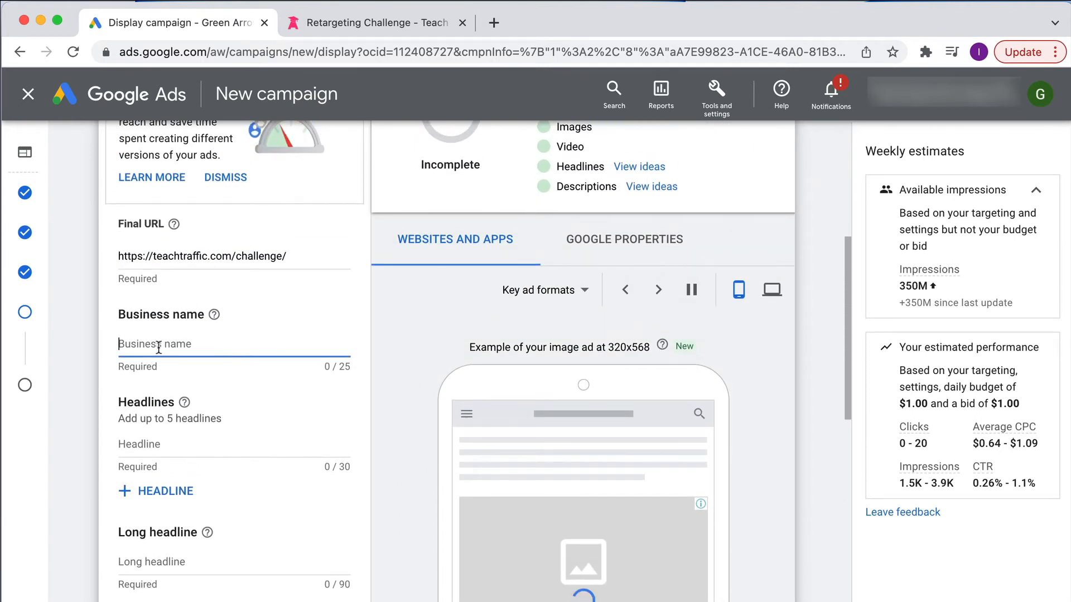
{"action": "type", "text": "Teach Traffic"}
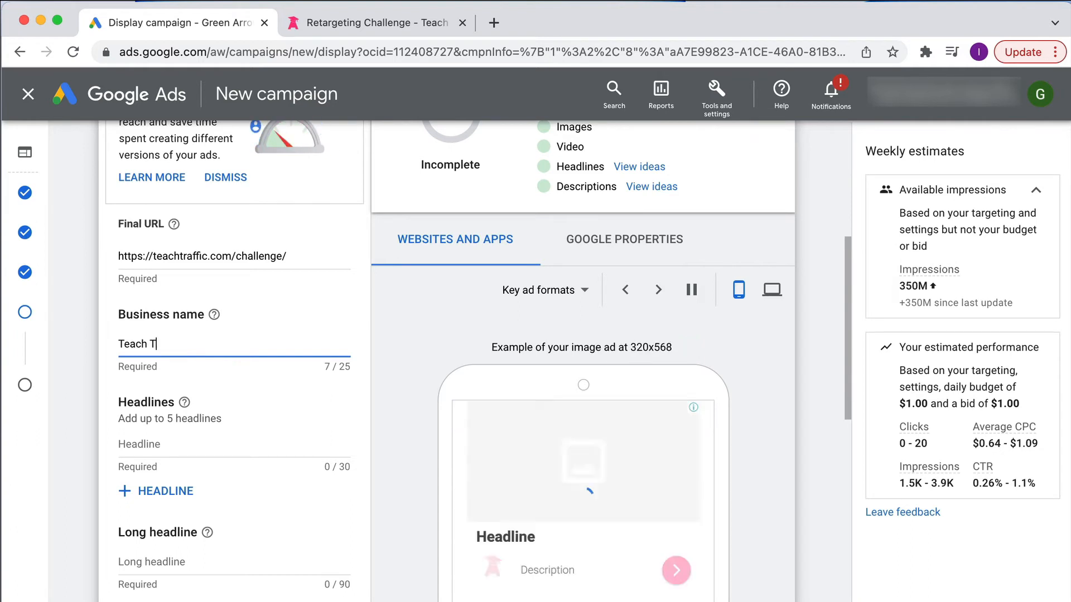
Pick the suggested headline Retargeting Challenge for the first headline, and replace it with "Learn Retargeting in 14 Days"
{"action": "scroll", "coordinate": [184, 349], "scroll_direction": "down", "scroll_amount": 2}
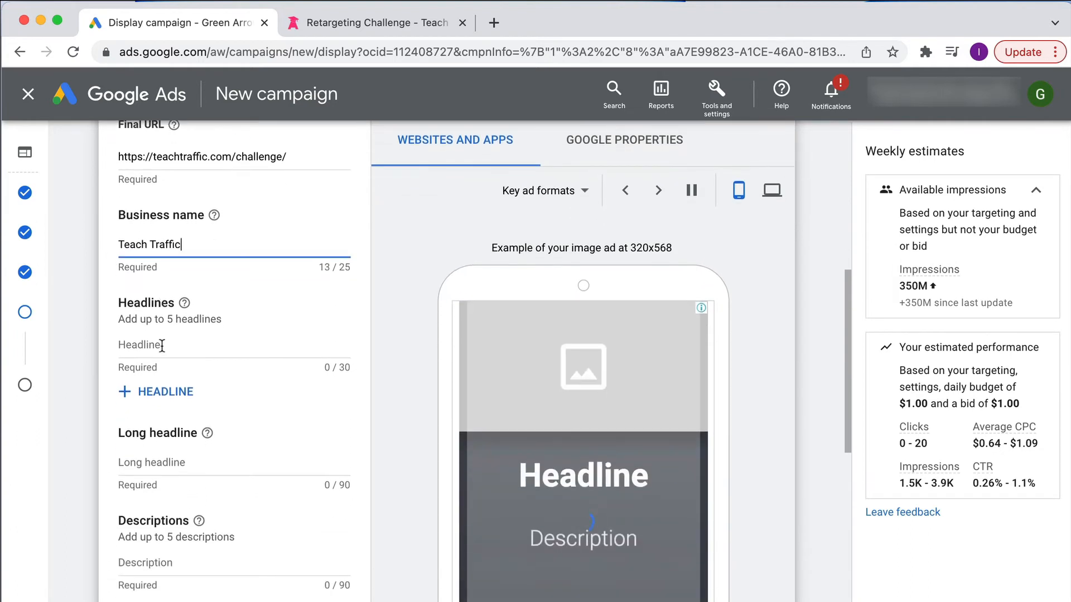
{"action": "left_click", "coordinate": [175, 345]}
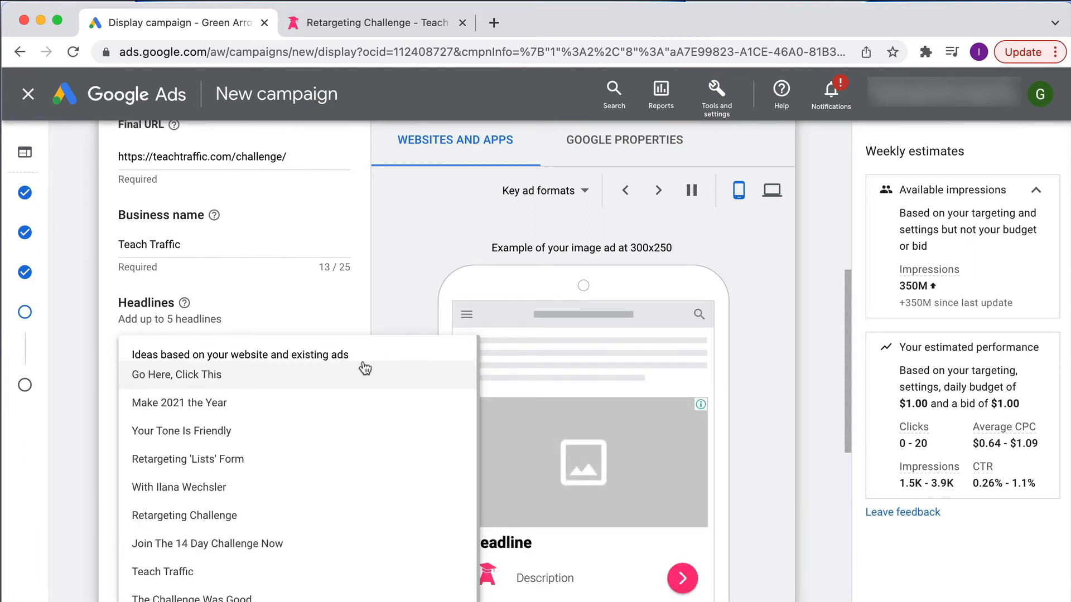
{"action": "left_click", "coordinate": [183, 516]}
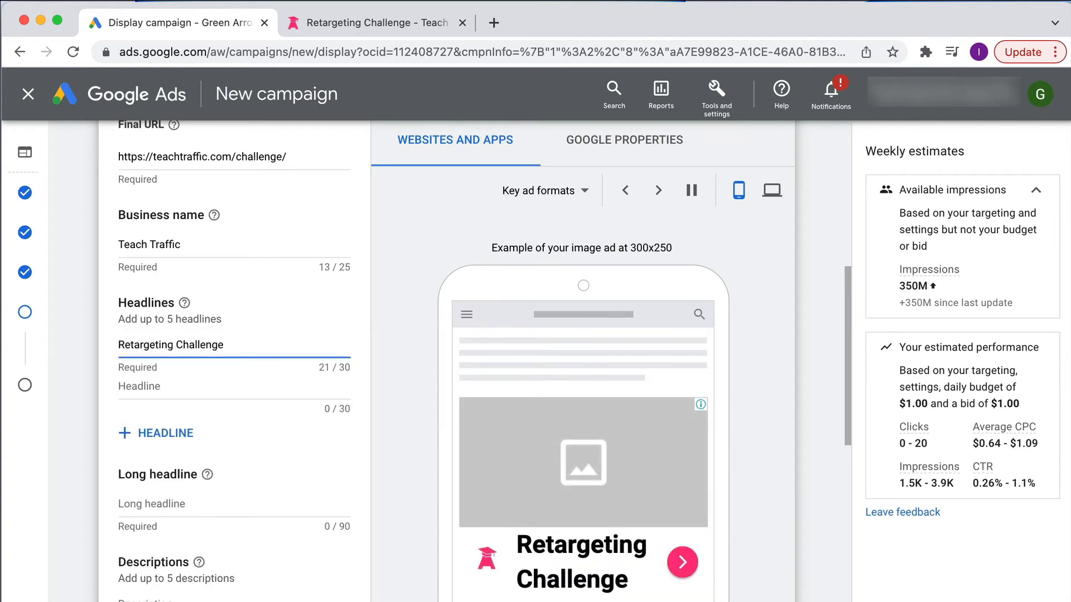
{"action": "triple_click", "coordinate": [220, 342]}
{"action": "type", "text": "L"}
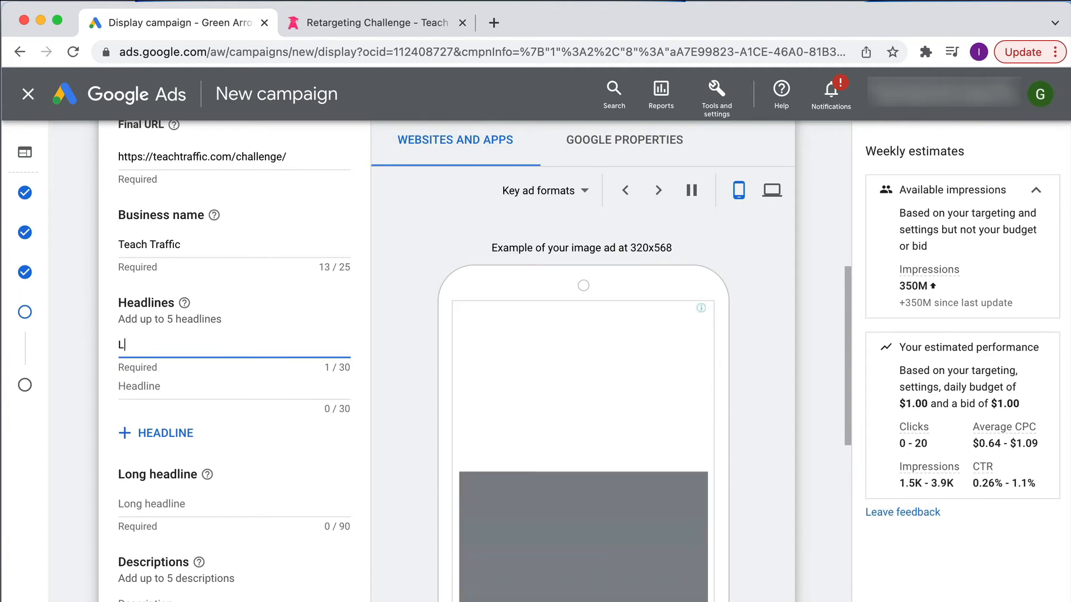
{"action": "type", "text": "earn Retargeting"}
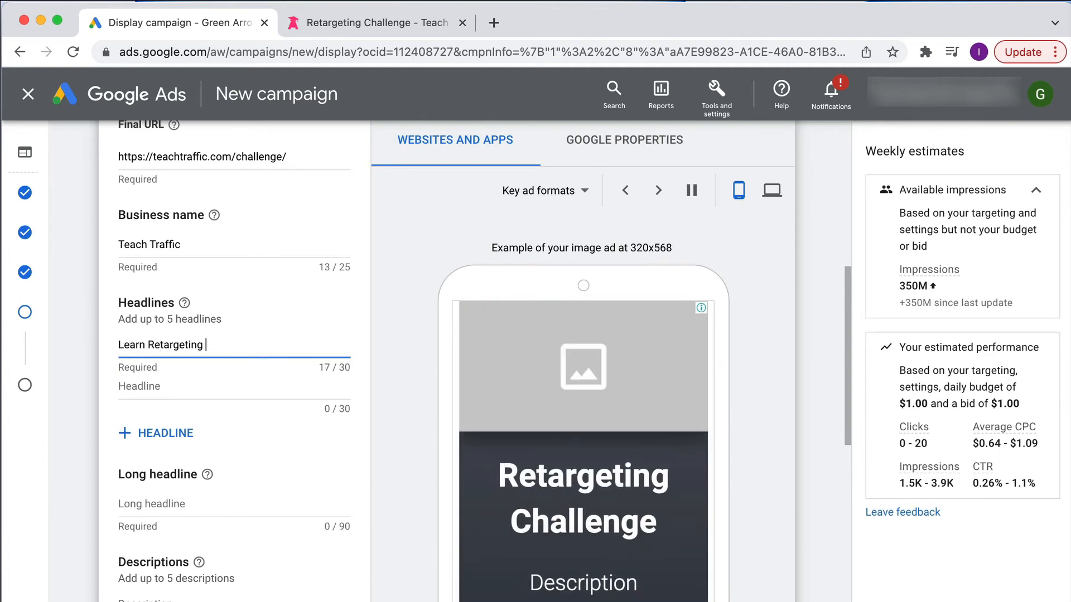
{"action": "type", "text": " in 14 Days"}
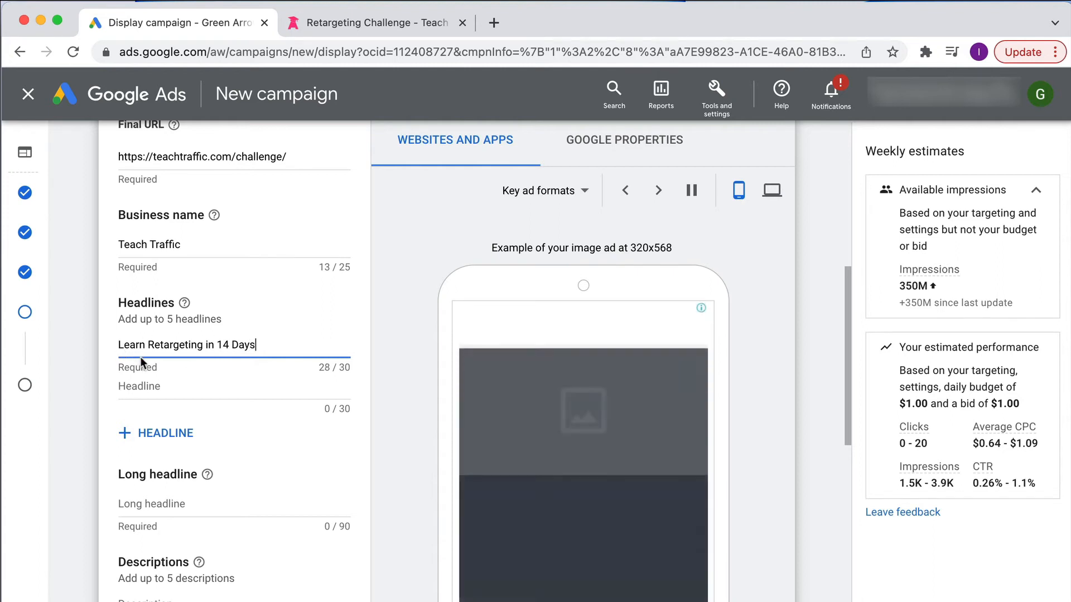
Start adding images to the ad, check the website scan and upload sources, and show the recently used images
{"action": "scroll", "coordinate": [239, 369], "scroll_direction": "down", "scroll_amount": 2}
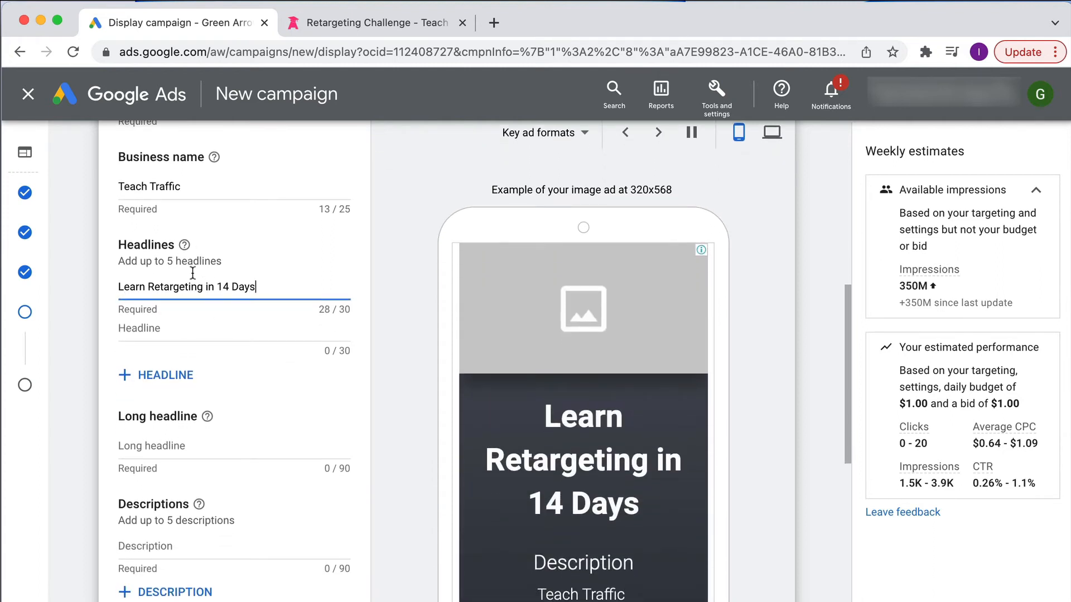
{"action": "scroll", "coordinate": [206, 307], "scroll_direction": "down", "scroll_amount": 5}
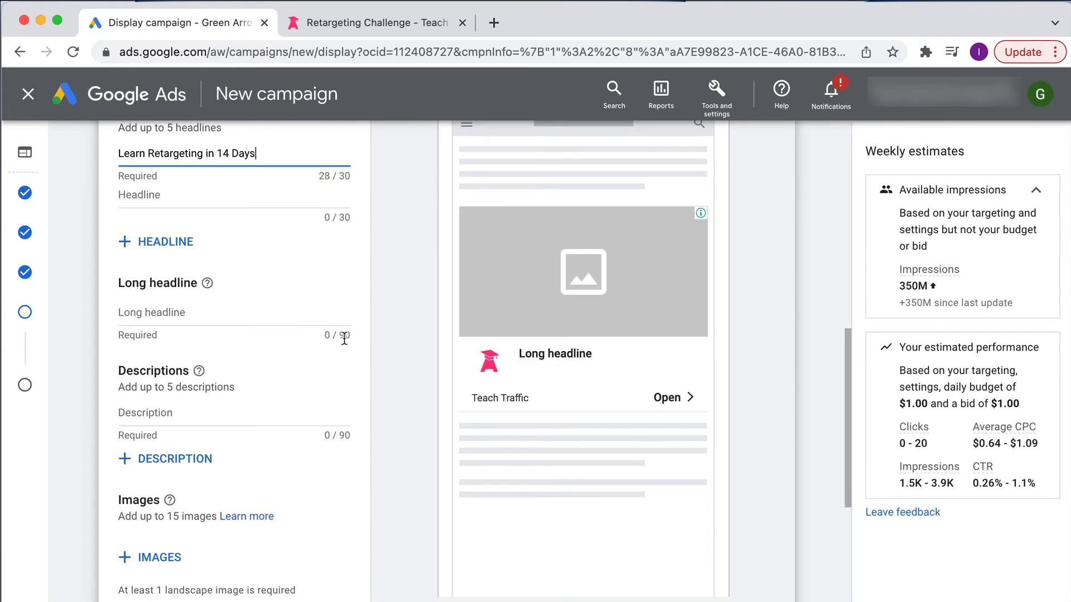
{"action": "scroll", "coordinate": [202, 411], "scroll_direction": "down", "scroll_amount": 3}
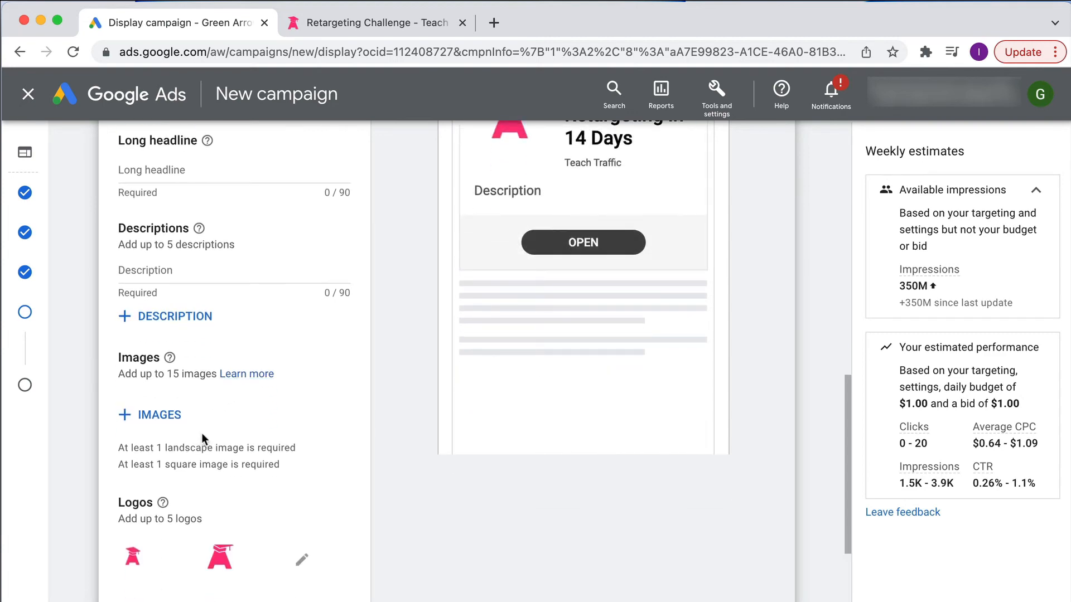
{"action": "left_click", "coordinate": [147, 420]}
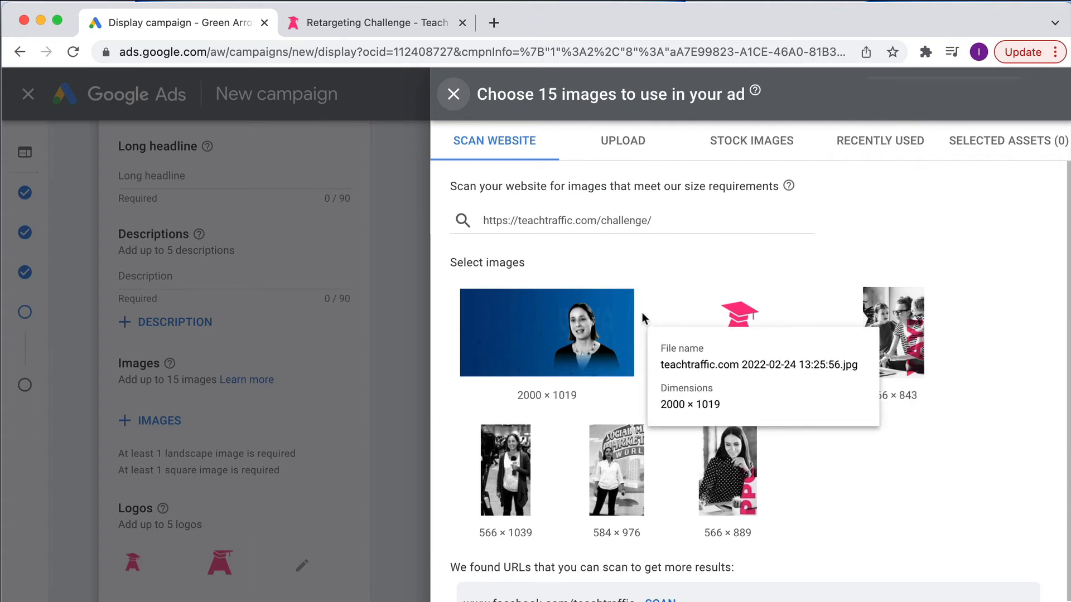
{"action": "left_click", "coordinate": [624, 148]}
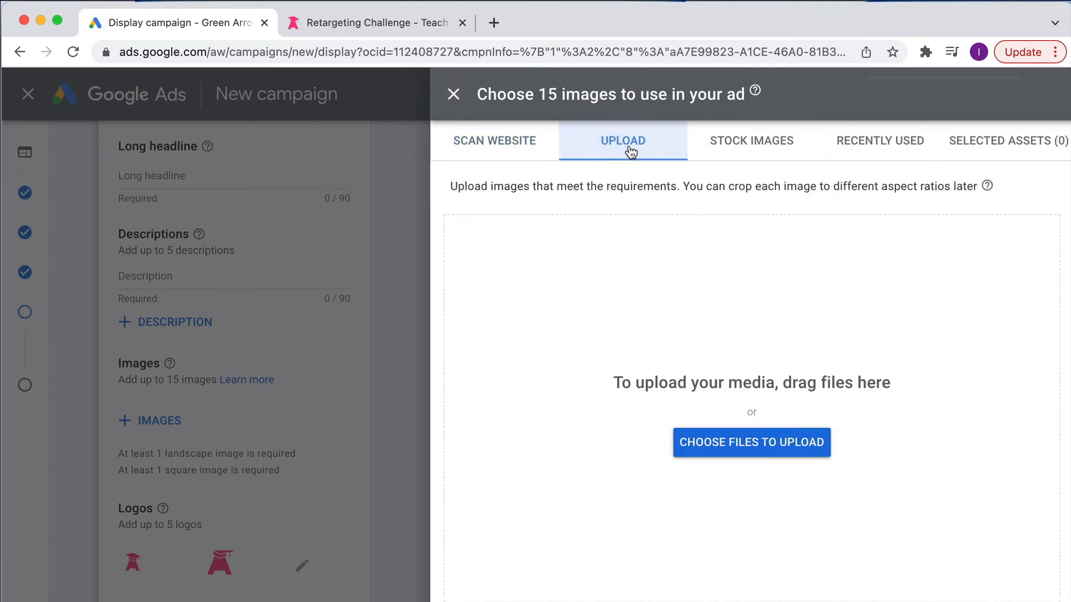
{"action": "left_click", "coordinate": [874, 142]}
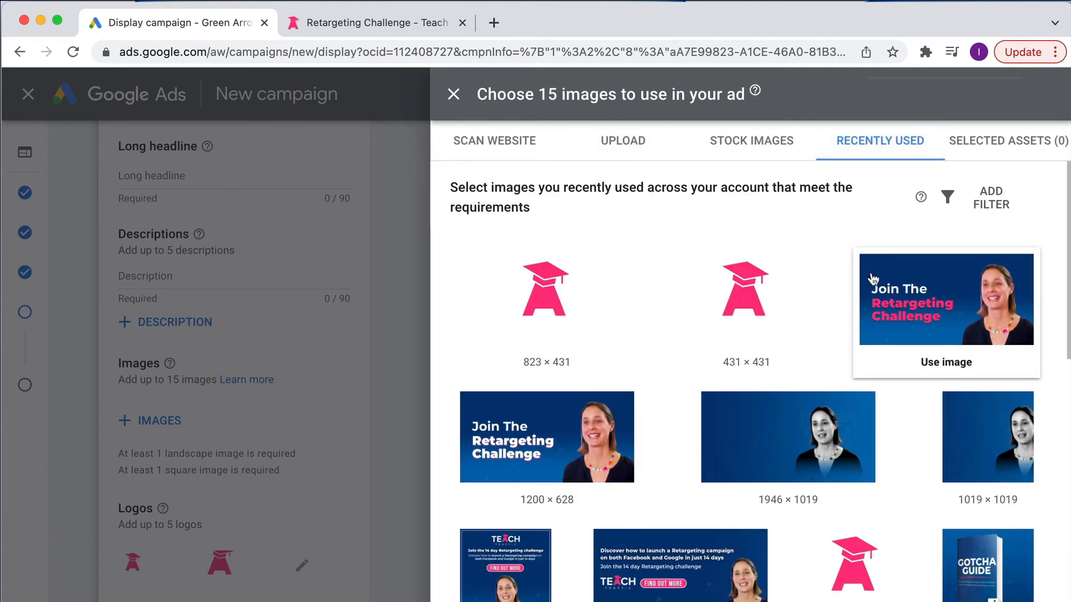
Add four recently used images to the ad: both "Join The Retargeting Challenge" banners and both Teach Traffic 14-day challenge banners
{"action": "mouse_move", "coordinate": [933, 306]}
{"action": "left_click", "coordinate": [950, 270]}
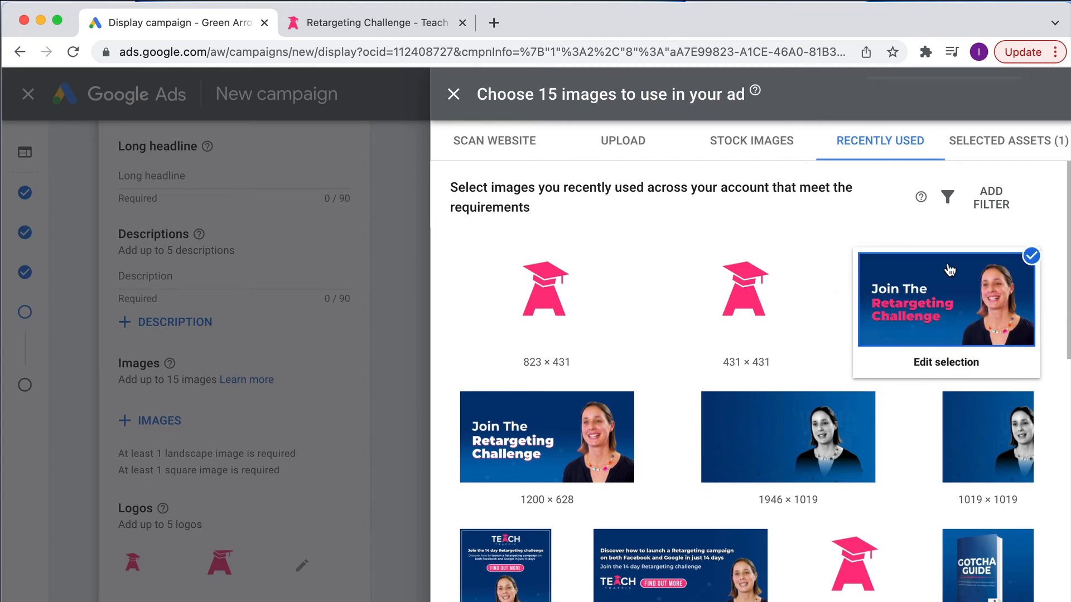
{"action": "left_click", "coordinate": [569, 453]}
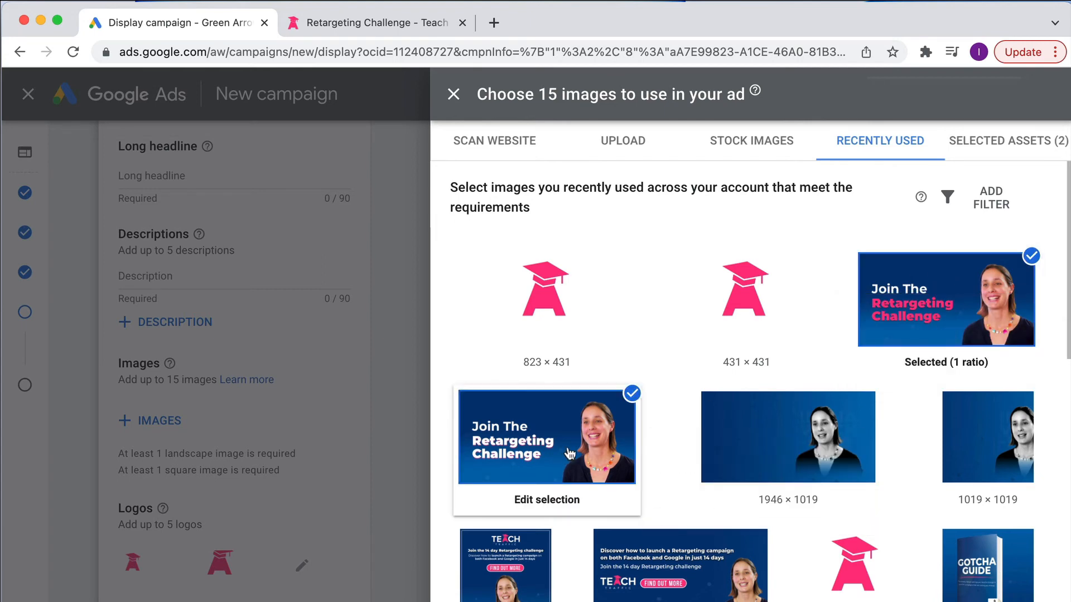
{"action": "left_click", "coordinate": [647, 572]}
{"action": "left_click", "coordinate": [507, 558]}
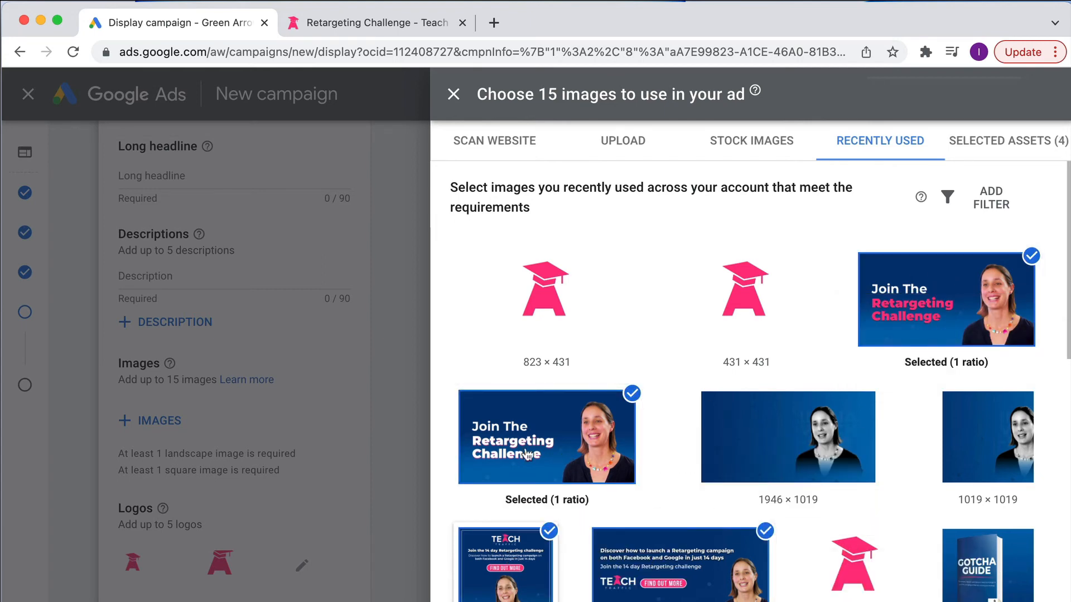
{"action": "left_click", "coordinate": [470, 600]}
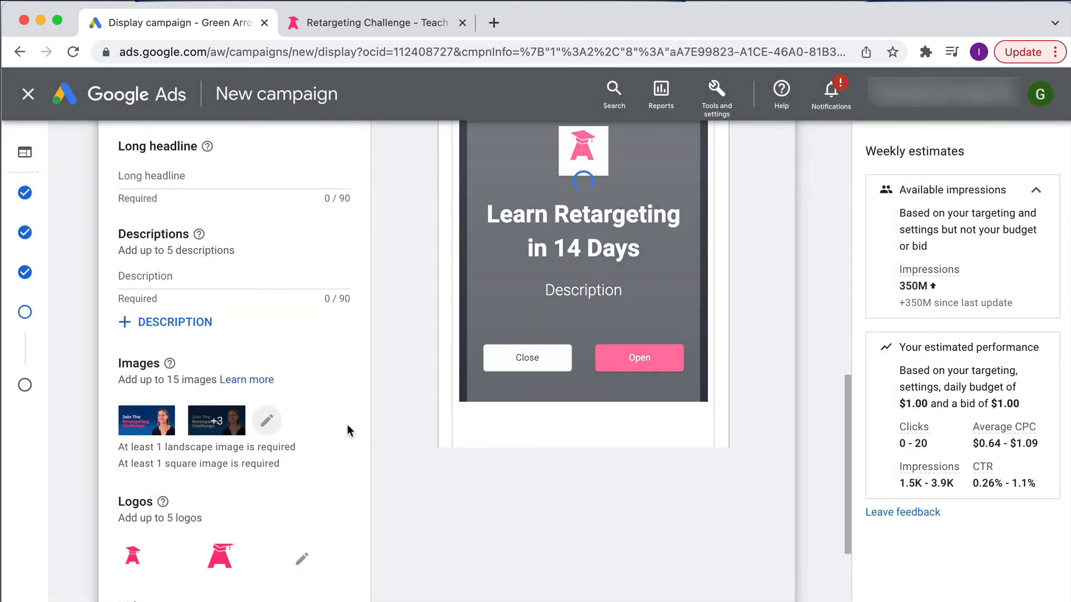
Review the ad's text fields, images and logos alongside the preview with the chosen images
{"action": "scroll", "coordinate": [347, 424], "scroll_direction": "up", "scroll_amount": 6}
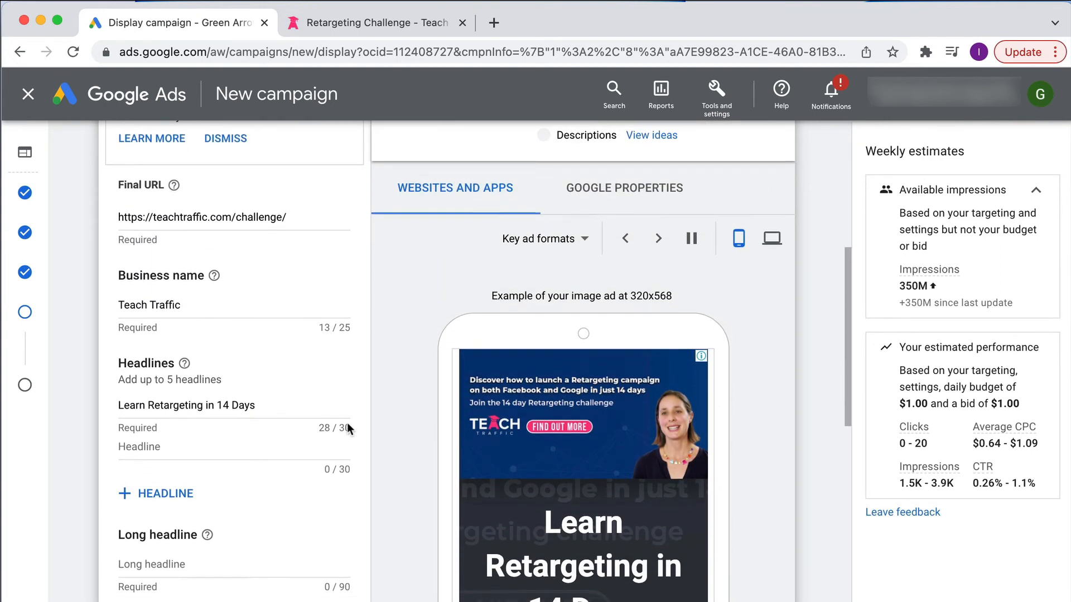
{"action": "scroll", "coordinate": [347, 423], "scroll_direction": "down", "scroll_amount": 5}
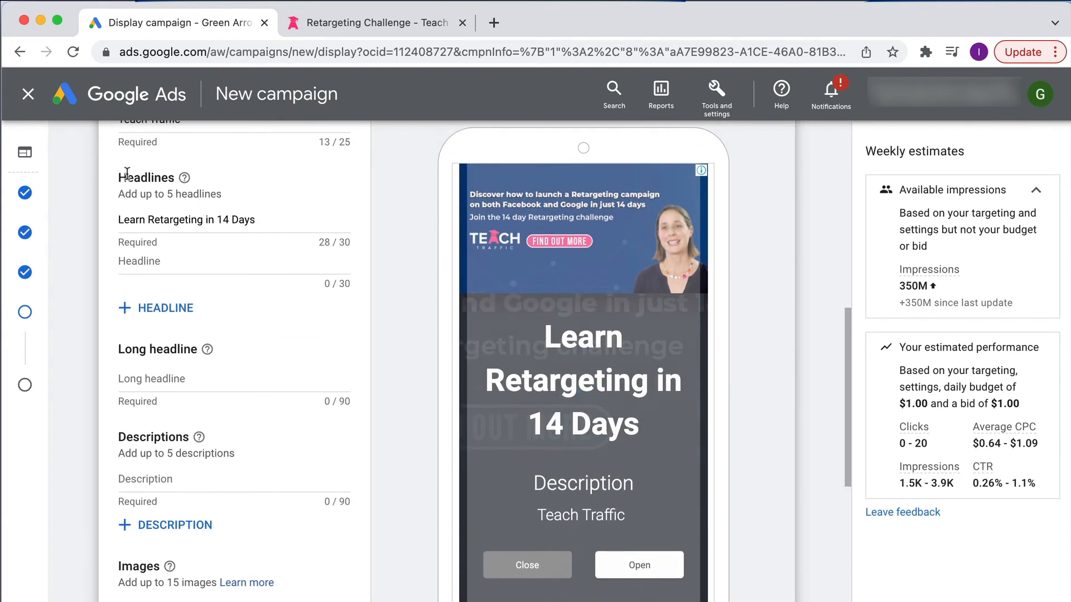
{"action": "scroll", "coordinate": [159, 369], "scroll_direction": "down", "scroll_amount": 6}
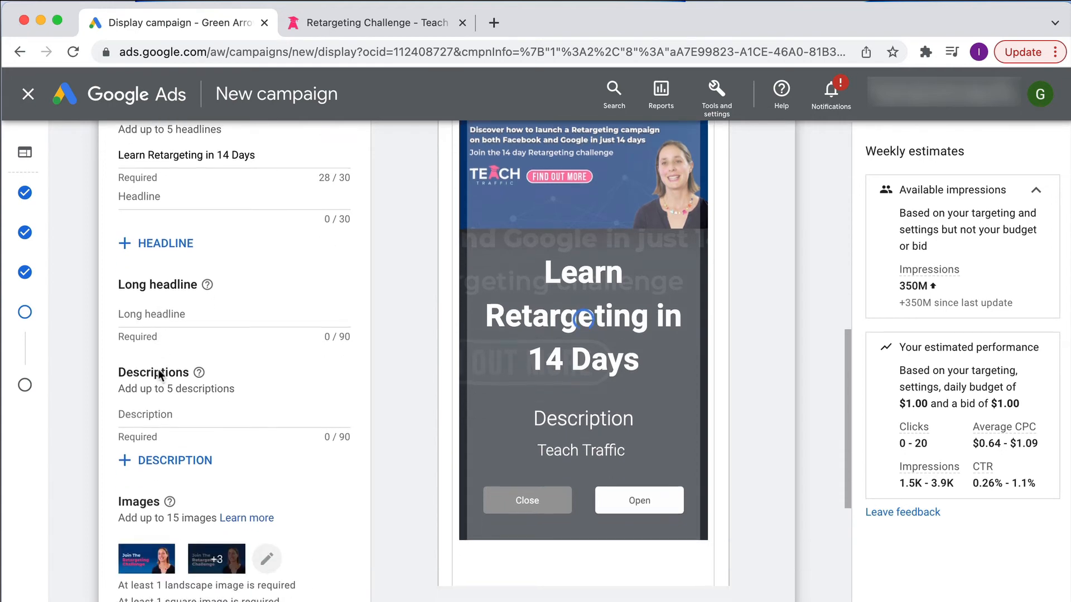
{"action": "scroll", "coordinate": [158, 369], "scroll_direction": "down", "scroll_amount": 3}
{"action": "scroll", "coordinate": [157, 370], "scroll_direction": "up", "scroll_amount": 10}
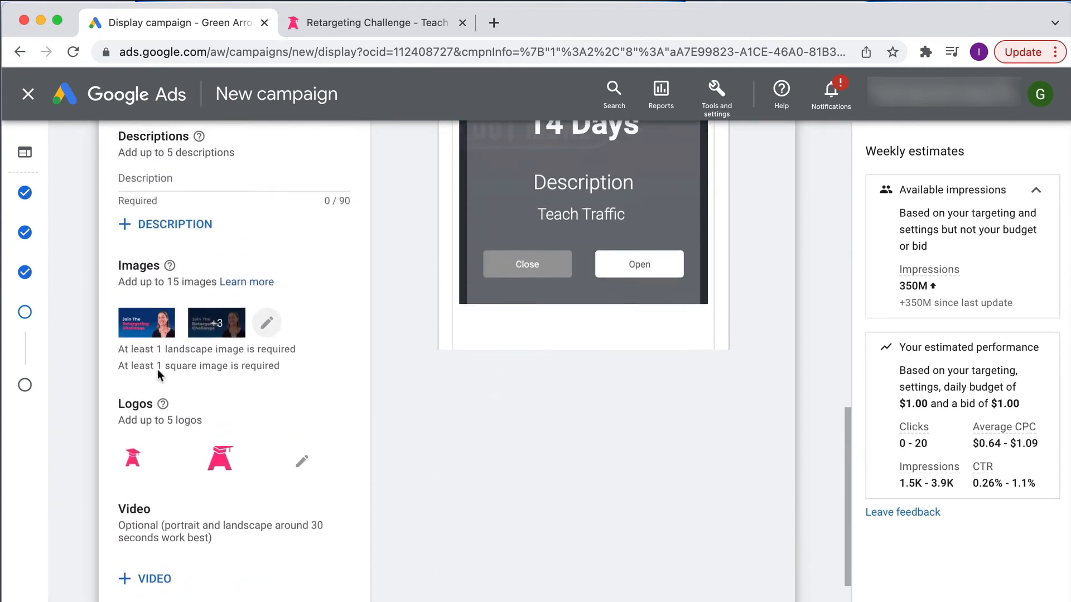
{"action": "scroll", "coordinate": [158, 370], "scroll_direction": "down", "scroll_amount": 2}
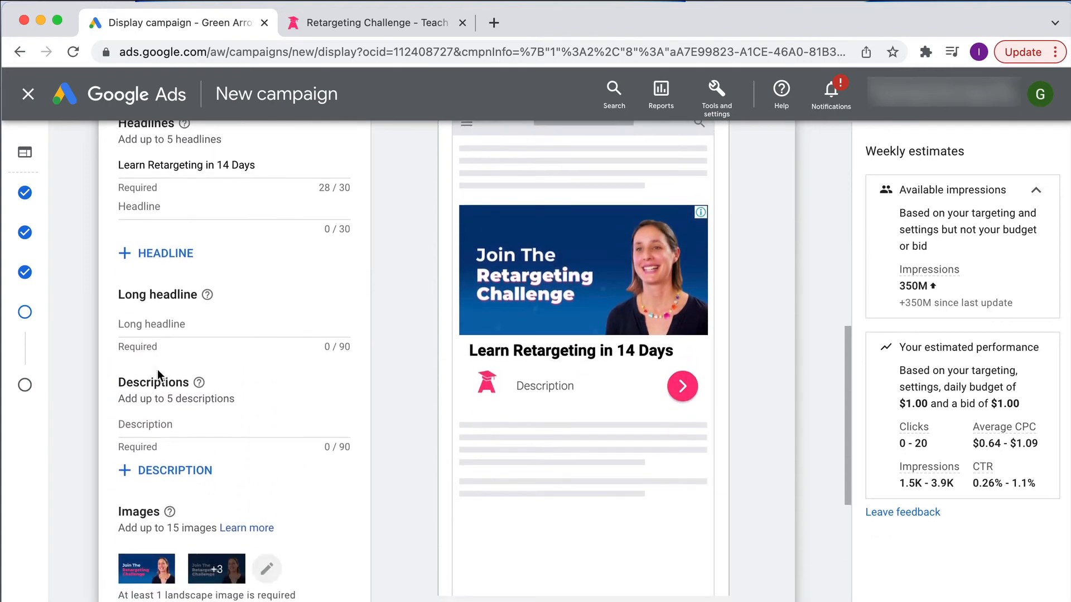
{"action": "scroll", "coordinate": [158, 370], "scroll_direction": "up", "scroll_amount": 2}
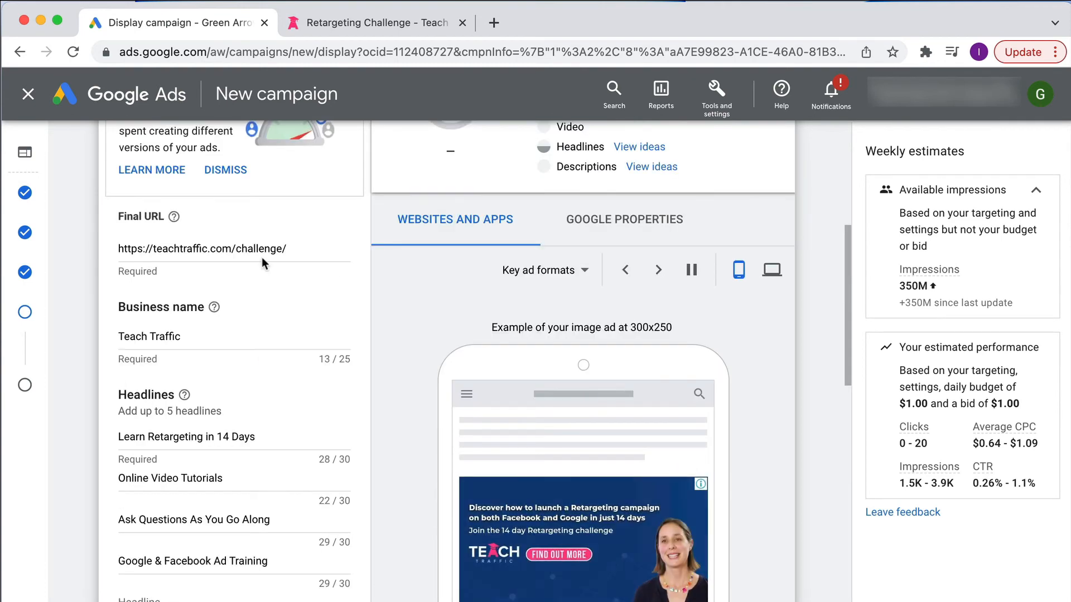
Review the completed headlines, long headline and descriptions against the ad preview, and read the help on descriptions
{"action": "scroll", "coordinate": [250, 262], "scroll_direction": "down", "scroll_amount": 1}
{"action": "scroll", "coordinate": [250, 267], "scroll_direction": "down", "scroll_amount": 1}
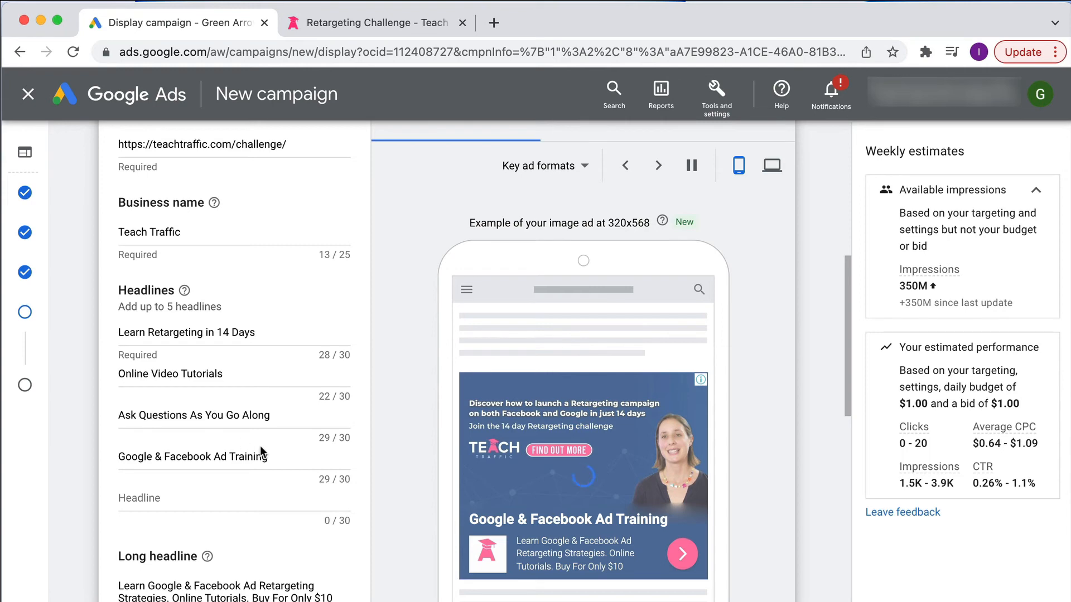
{"action": "scroll", "coordinate": [303, 473], "scroll_direction": "down", "scroll_amount": 3}
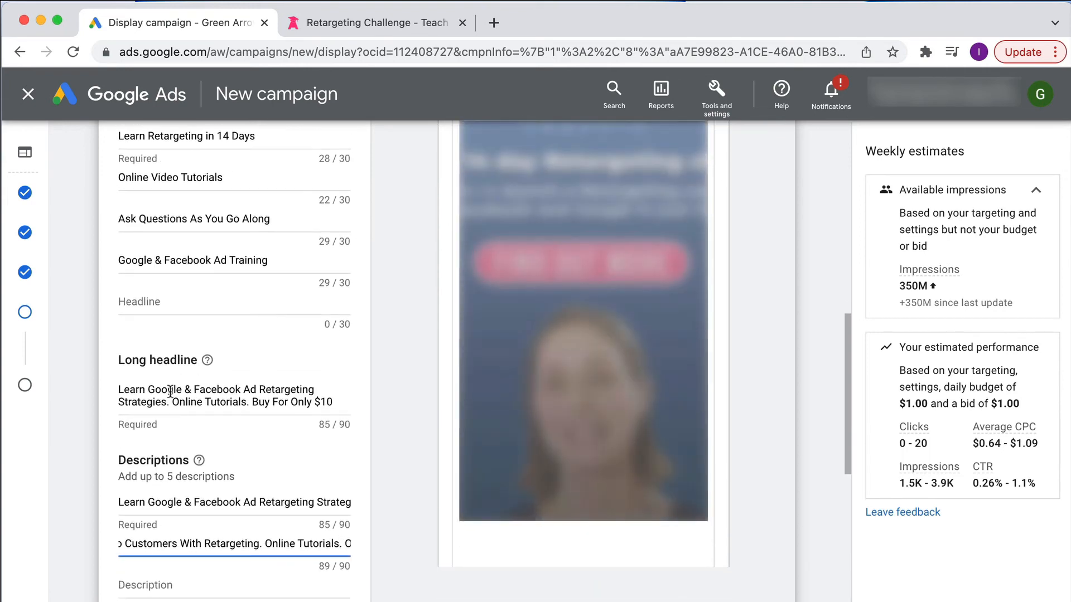
{"action": "scroll", "coordinate": [679, 287], "scroll_direction": "up", "scroll_amount": 1}
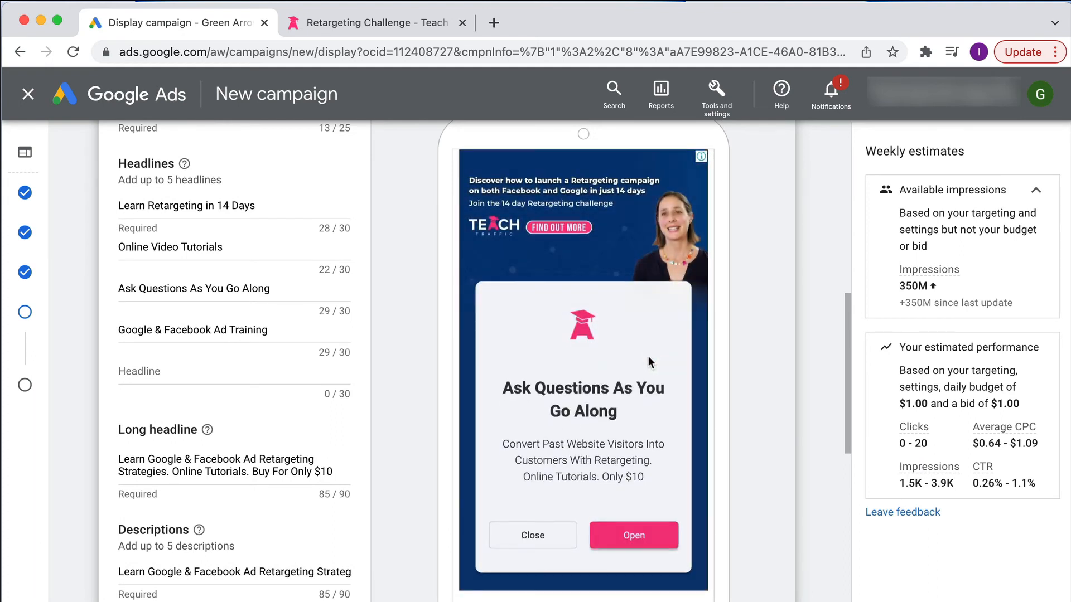
{"action": "scroll", "coordinate": [346, 371], "scroll_direction": "down", "scroll_amount": 2}
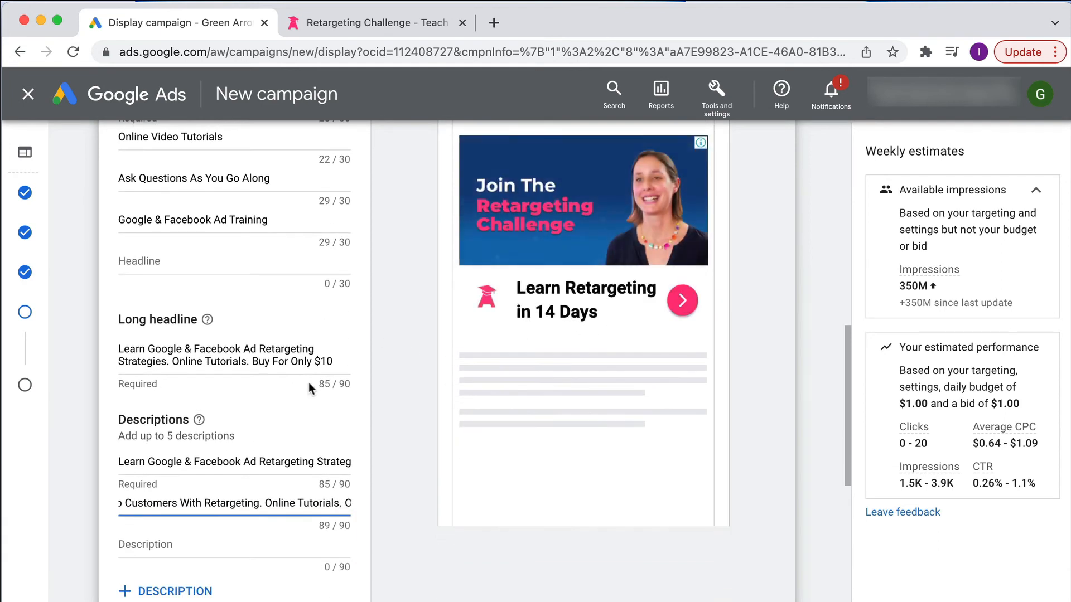
{"action": "scroll", "coordinate": [284, 342], "scroll_direction": "down", "scroll_amount": 2}
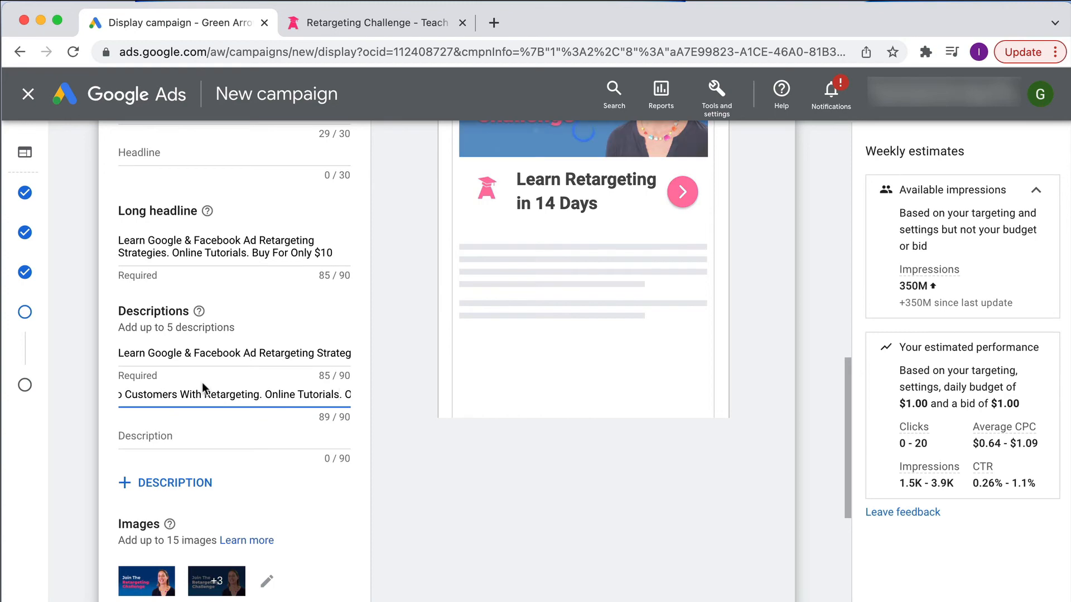
{"action": "left_click", "coordinate": [199, 312]}
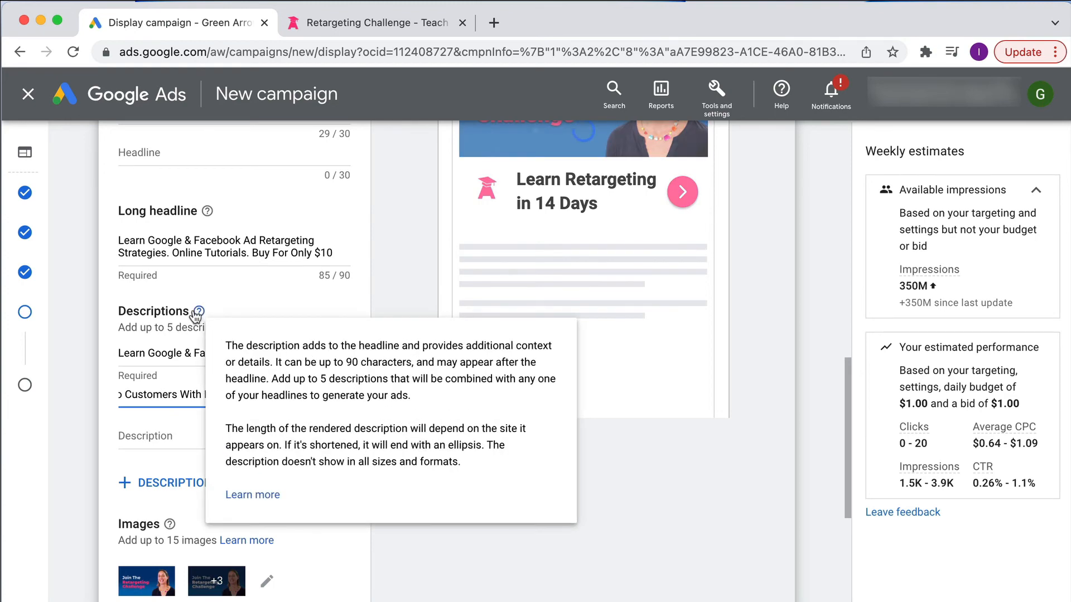
{"action": "left_click", "coordinate": [146, 368]}
Review the ad's descriptions, images and logos, and check the website scan and upload sources for logos
{"action": "scroll", "coordinate": [140, 396], "scroll_direction": "down", "scroll_amount": 3}
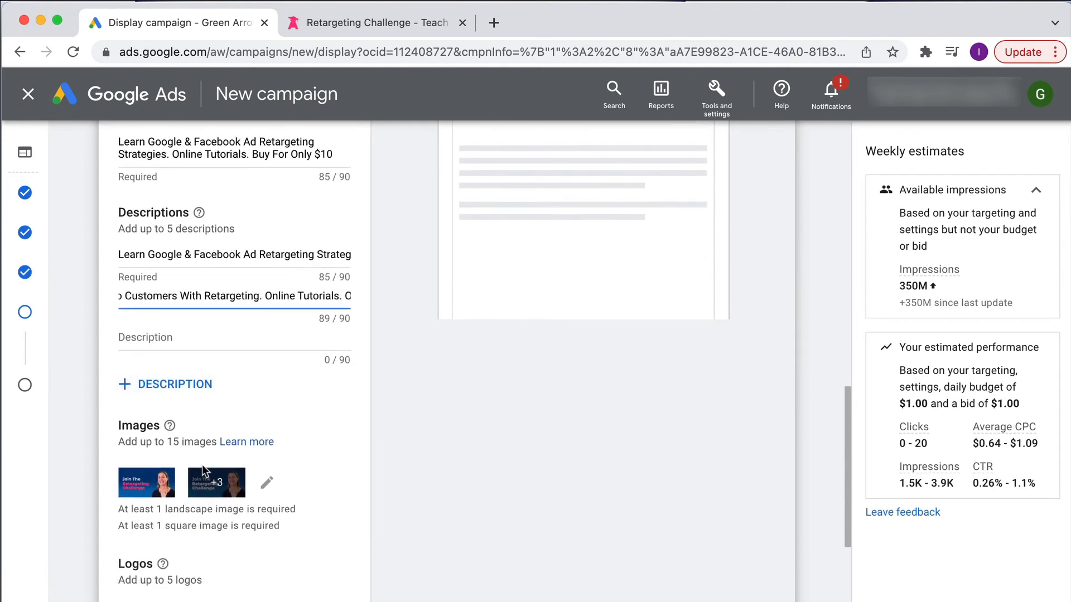
{"action": "scroll", "coordinate": [216, 434], "scroll_direction": "down", "scroll_amount": 3}
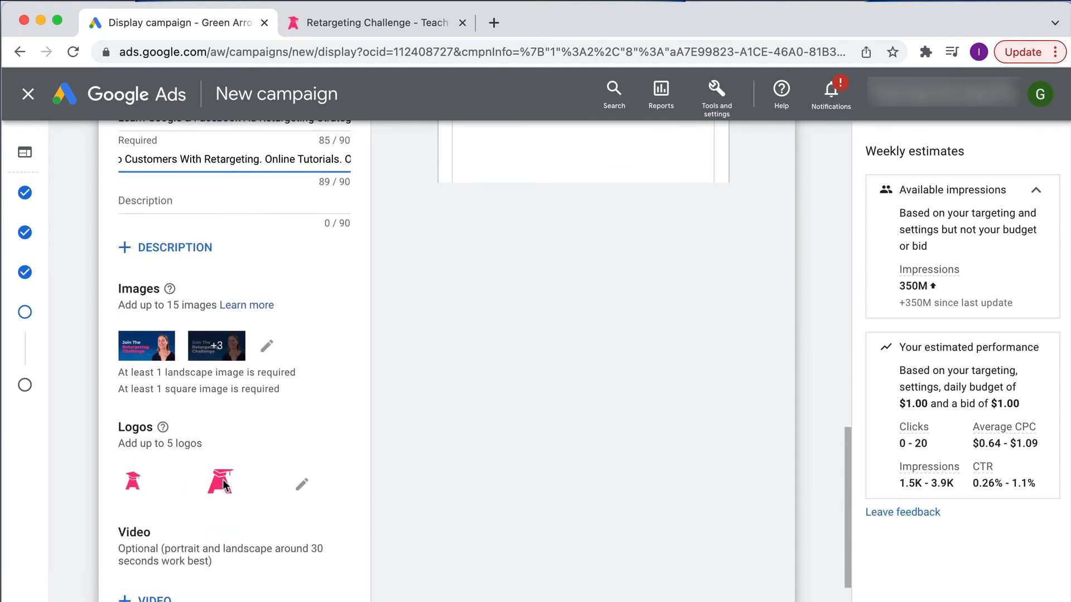
{"action": "left_click", "coordinate": [256, 432]}
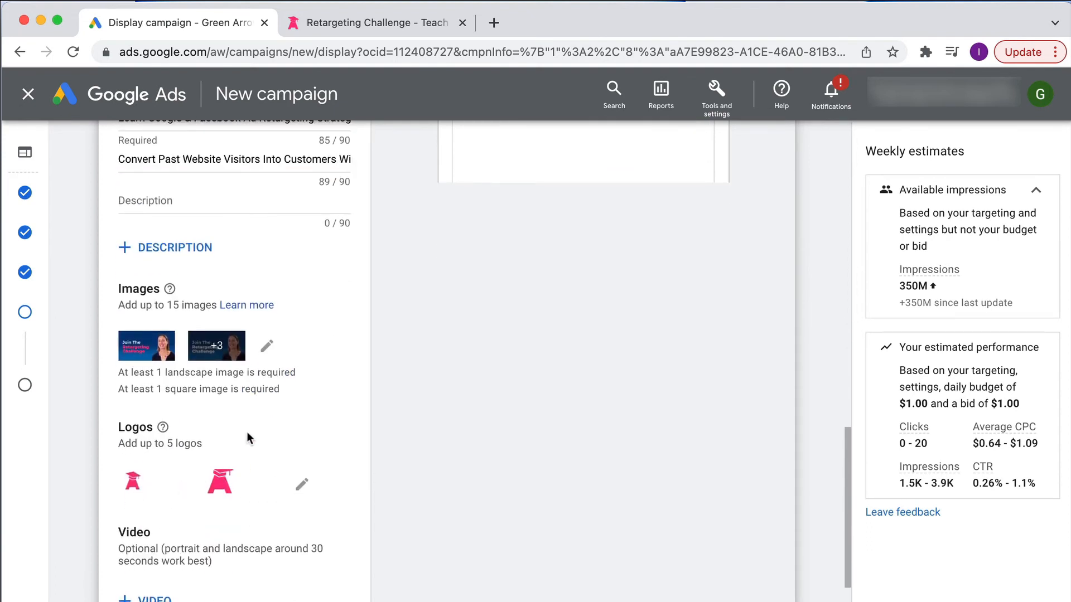
{"action": "left_click", "coordinate": [303, 484]}
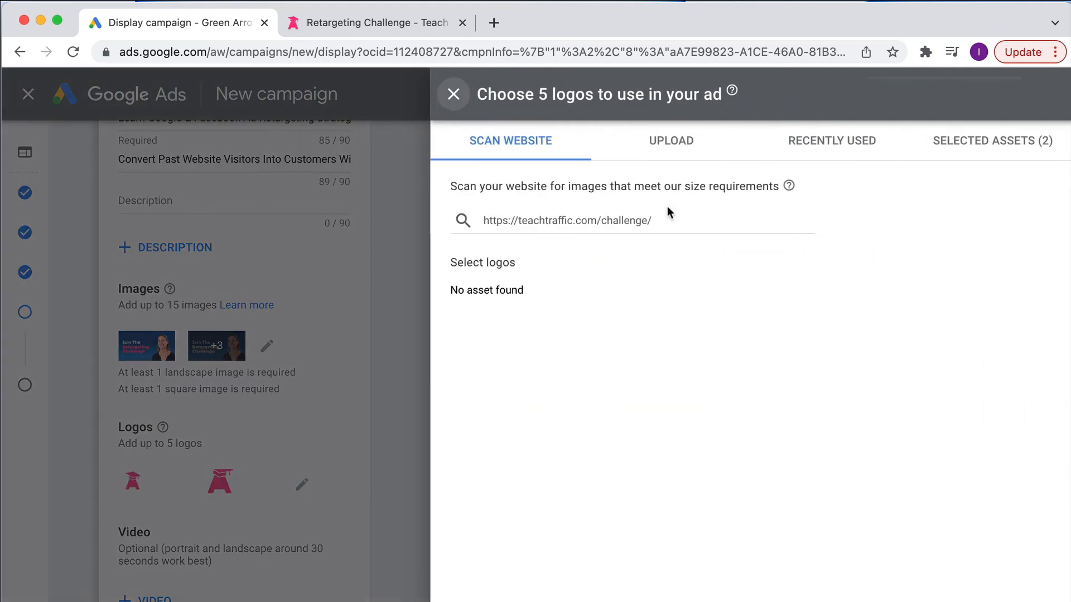
{"action": "left_click", "coordinate": [664, 146]}
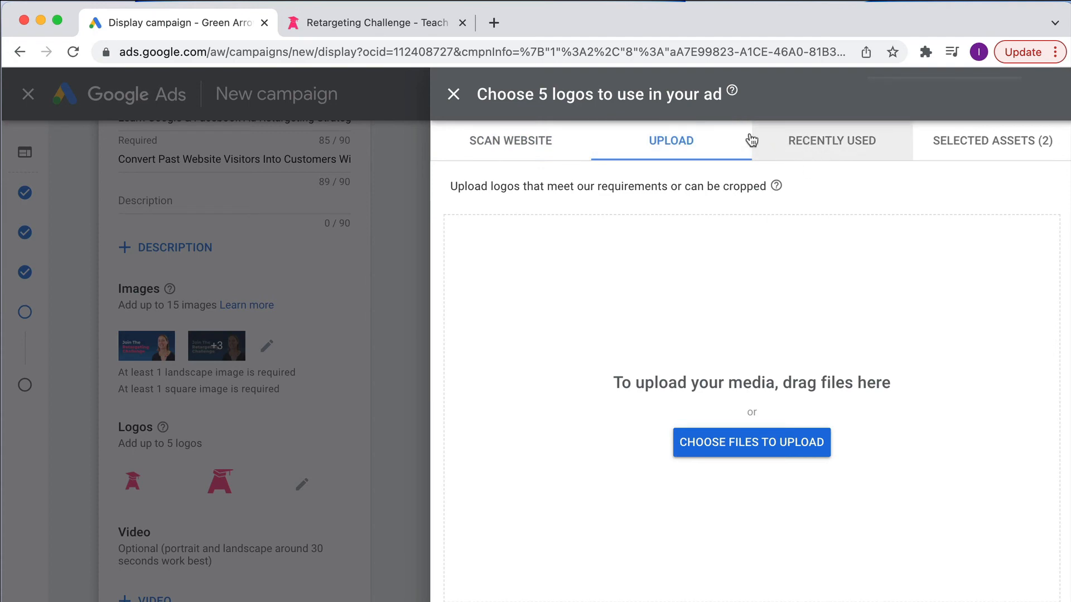
{"action": "left_click", "coordinate": [466, 100]}
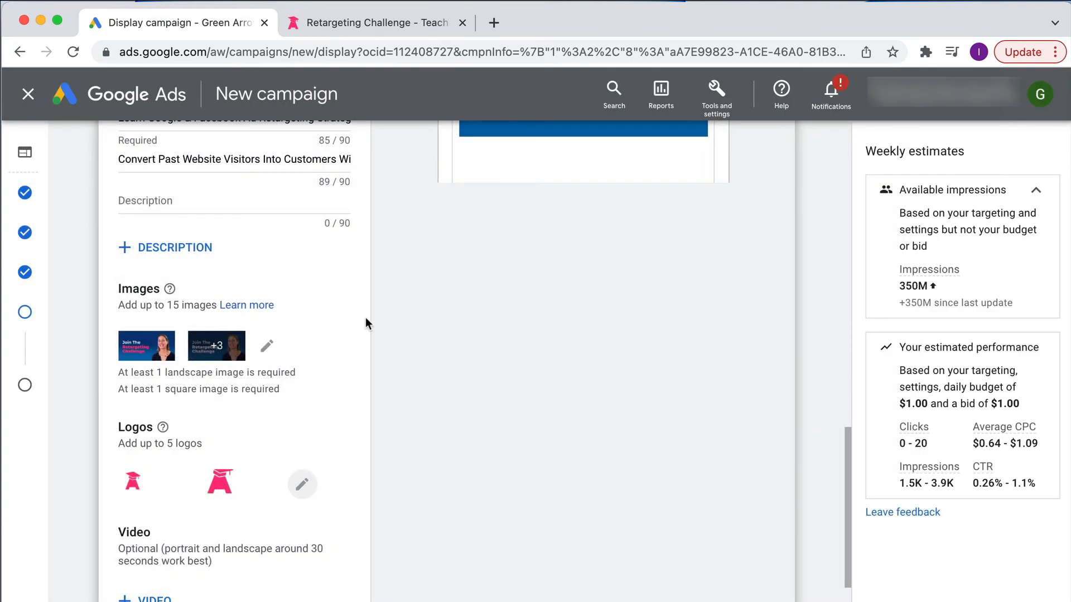
Finish the ad without a video, continue to the campaign review and rename the campaign as "D - Challenge New"
{"action": "scroll", "coordinate": [208, 372], "scroll_direction": "down", "scroll_amount": 3}
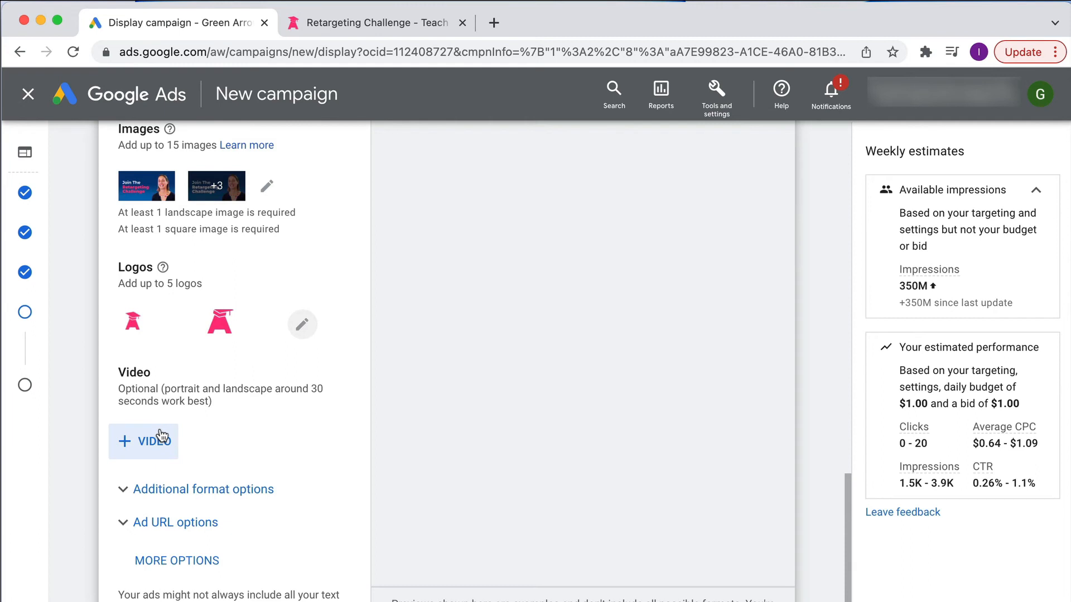
{"action": "scroll", "coordinate": [161, 436], "scroll_direction": "down", "scroll_amount": 2}
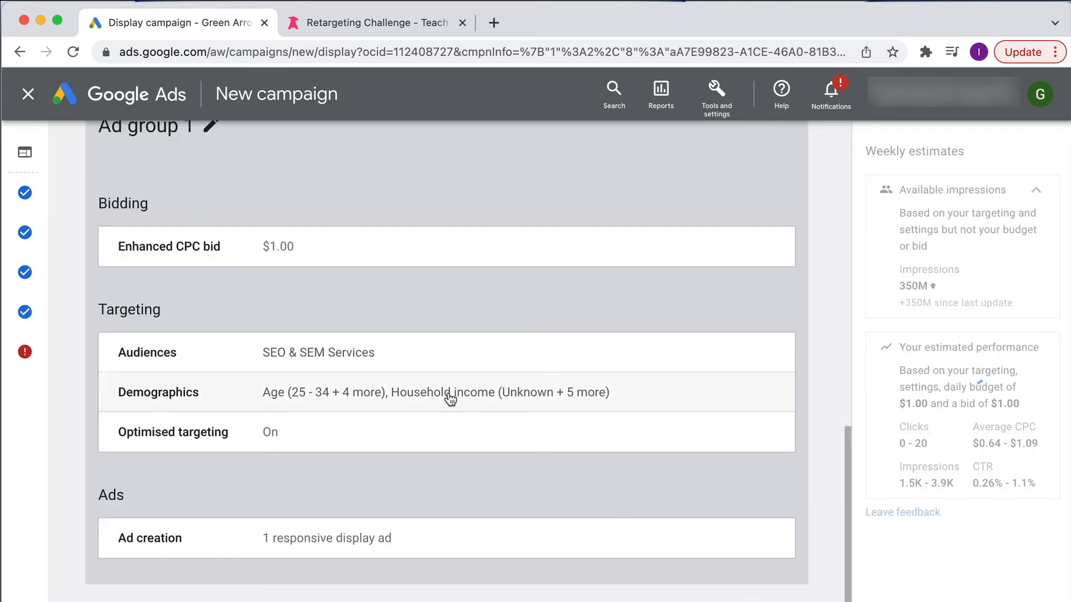
{"action": "scroll", "coordinate": [449, 397], "scroll_direction": "up", "scroll_amount": 10}
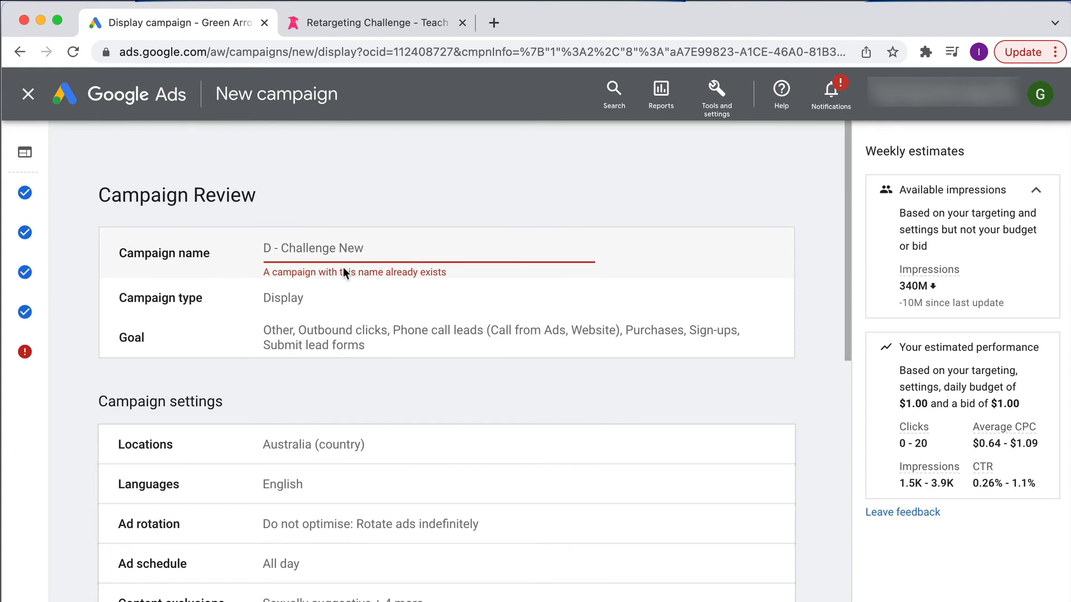
{"action": "left_click", "coordinate": [396, 309]}
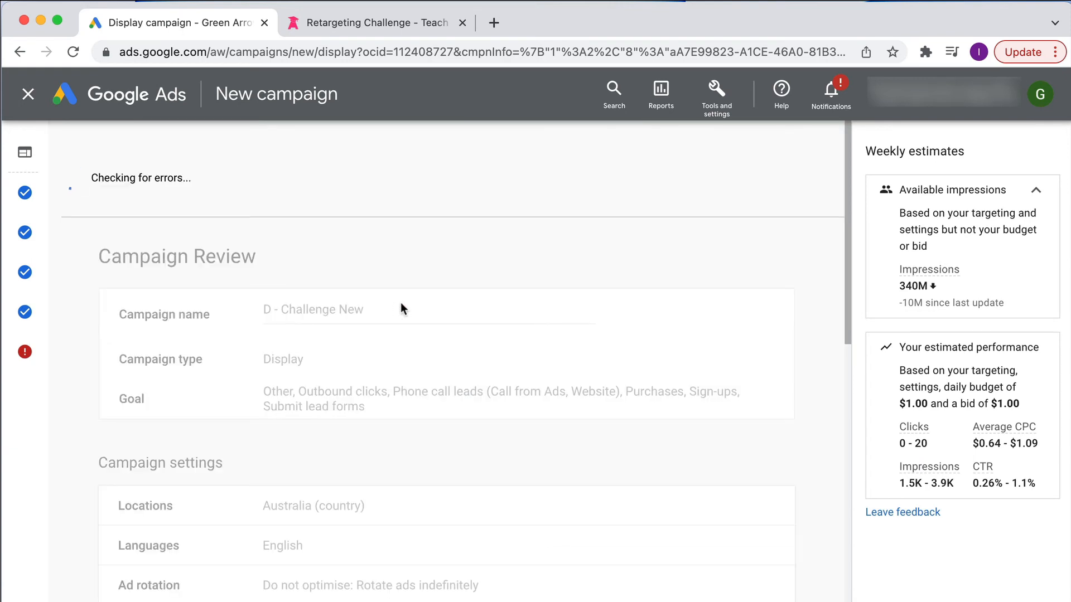
Review the campaign settings, budget, bidding, ad group targeting and ad summary, and publish the campaign
{"action": "scroll", "coordinate": [403, 304], "scroll_direction": "down", "scroll_amount": 1}
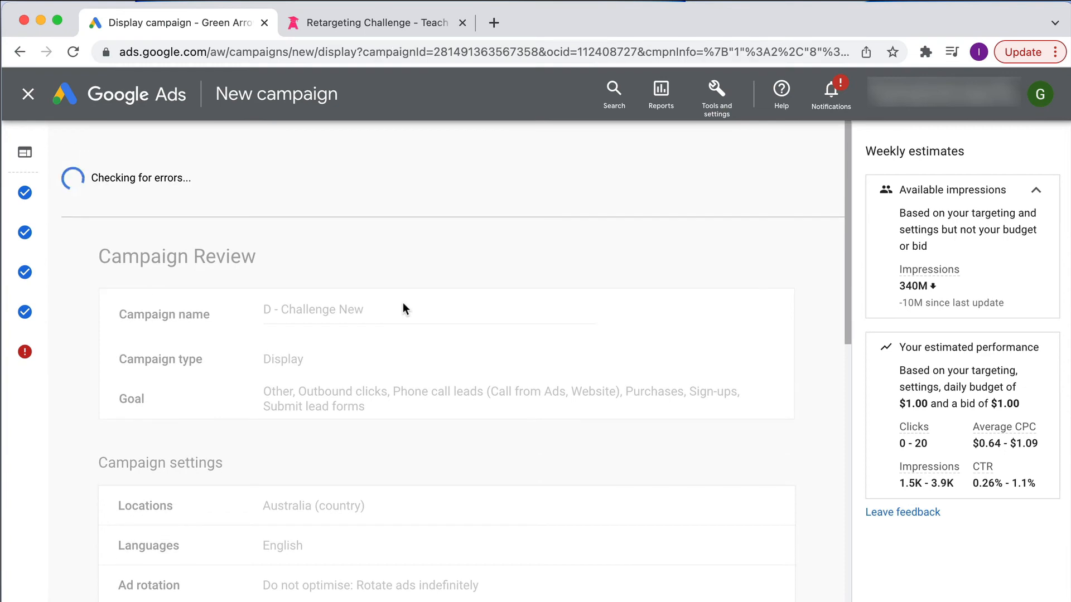
{"action": "scroll", "coordinate": [405, 308], "scroll_direction": "down", "scroll_amount": 5}
{"action": "scroll", "coordinate": [404, 309], "scroll_direction": "down", "scroll_amount": 8}
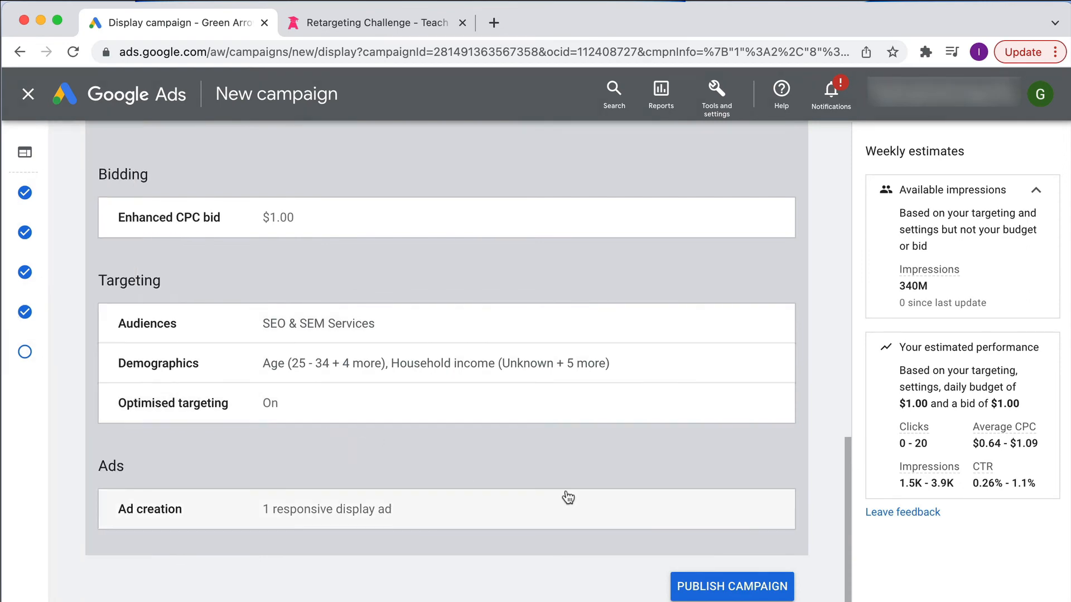
{"action": "scroll", "coordinate": [568, 497], "scroll_direction": "up", "scroll_amount": 10}
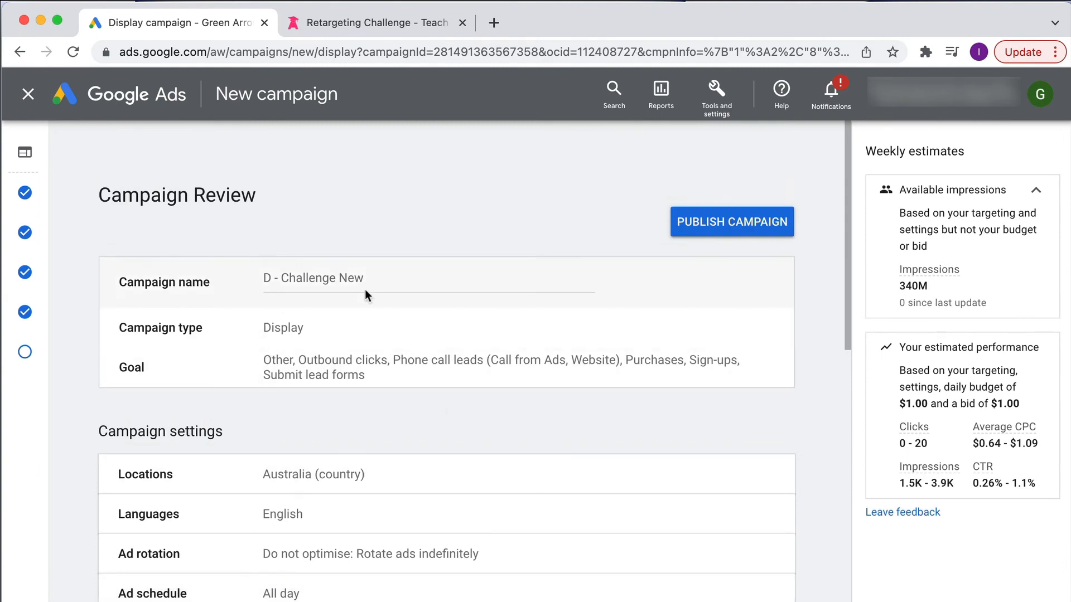
{"action": "scroll", "coordinate": [400, 381], "scroll_direction": "down", "scroll_amount": 3}
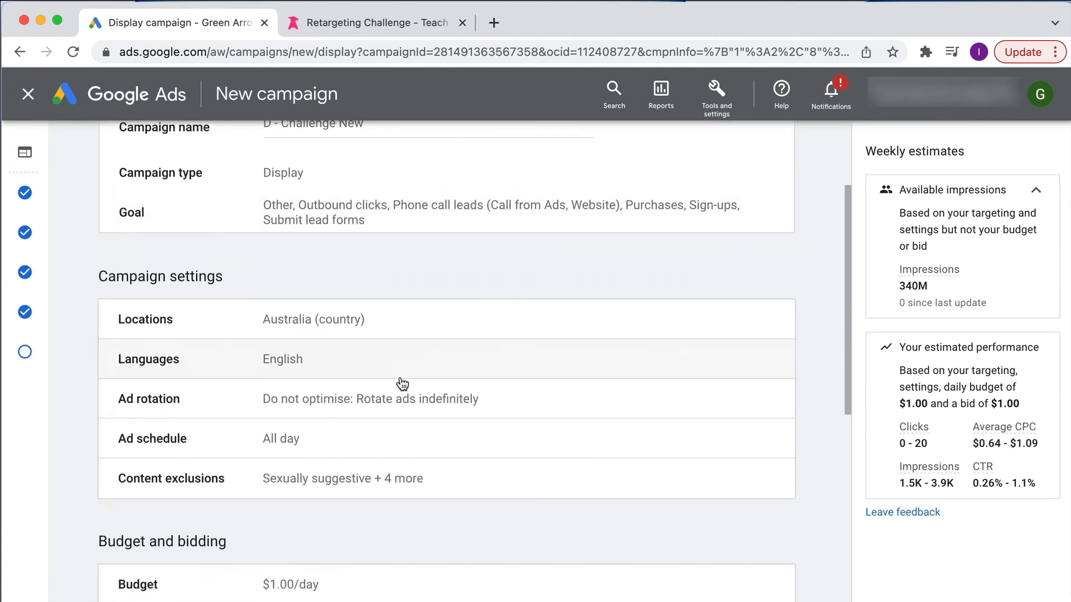
{"action": "scroll", "coordinate": [466, 410], "scroll_direction": "down", "scroll_amount": 4}
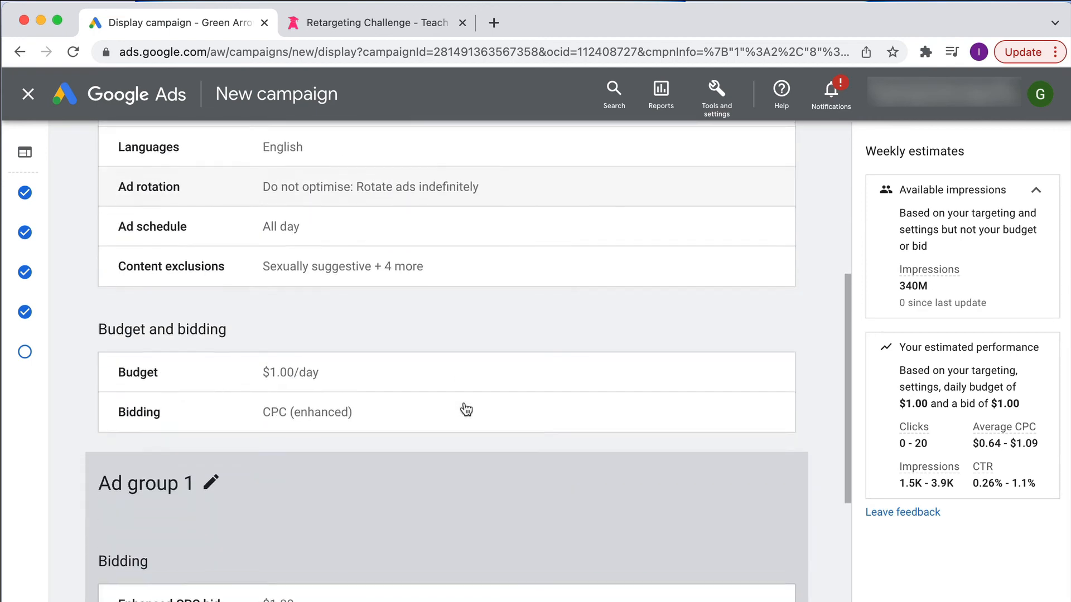
{"action": "scroll", "coordinate": [466, 410], "scroll_direction": "down", "scroll_amount": 6}
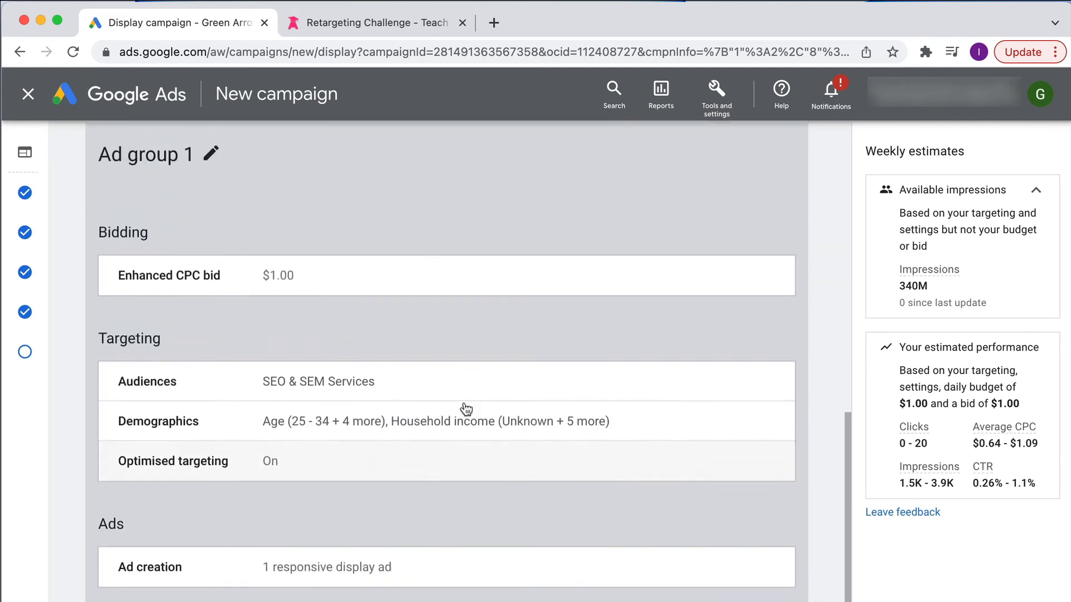
{"action": "scroll", "coordinate": [466, 409], "scroll_direction": "up", "scroll_amount": 1}
{"action": "scroll", "coordinate": [442, 336], "scroll_direction": "down", "scroll_amount": 2}
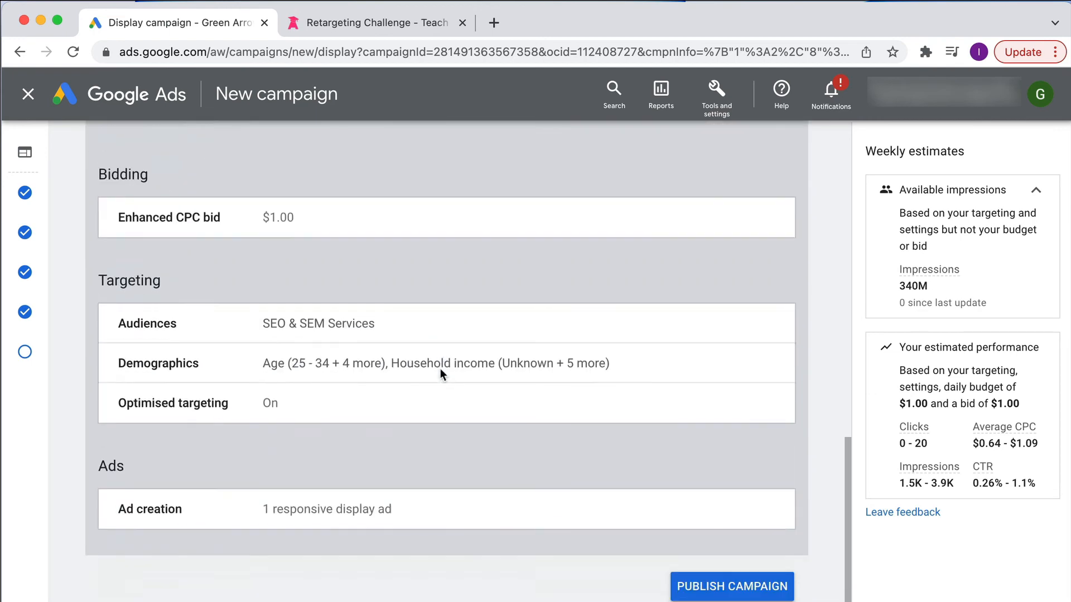
{"action": "left_click", "coordinate": [692, 590]}
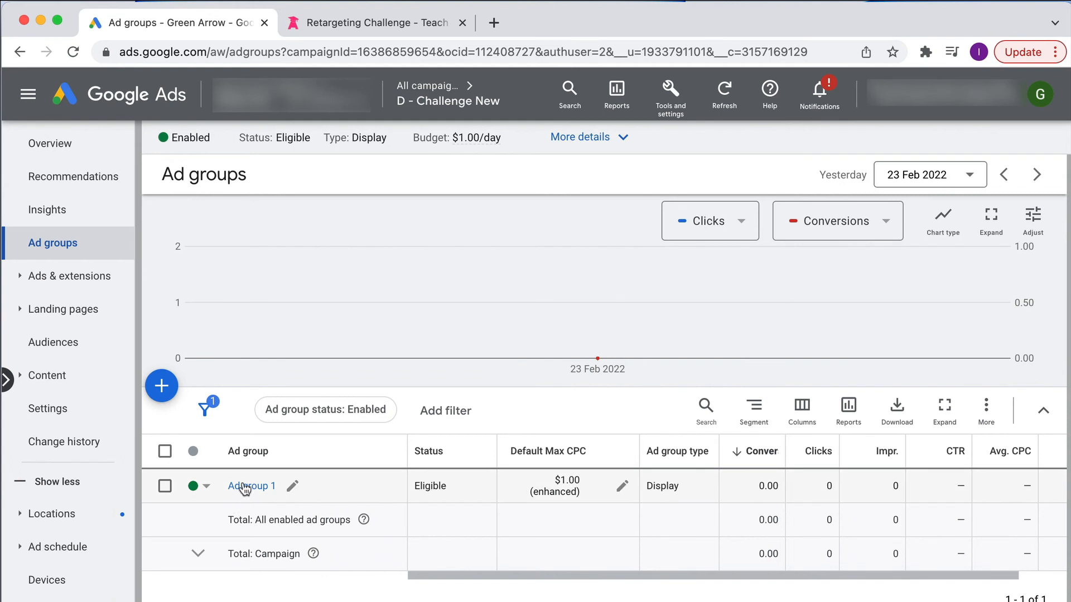
Look through the new campaign's placements and topic exclusions, including the topics offered for exclusion
{"action": "left_click", "coordinate": [66, 376]}
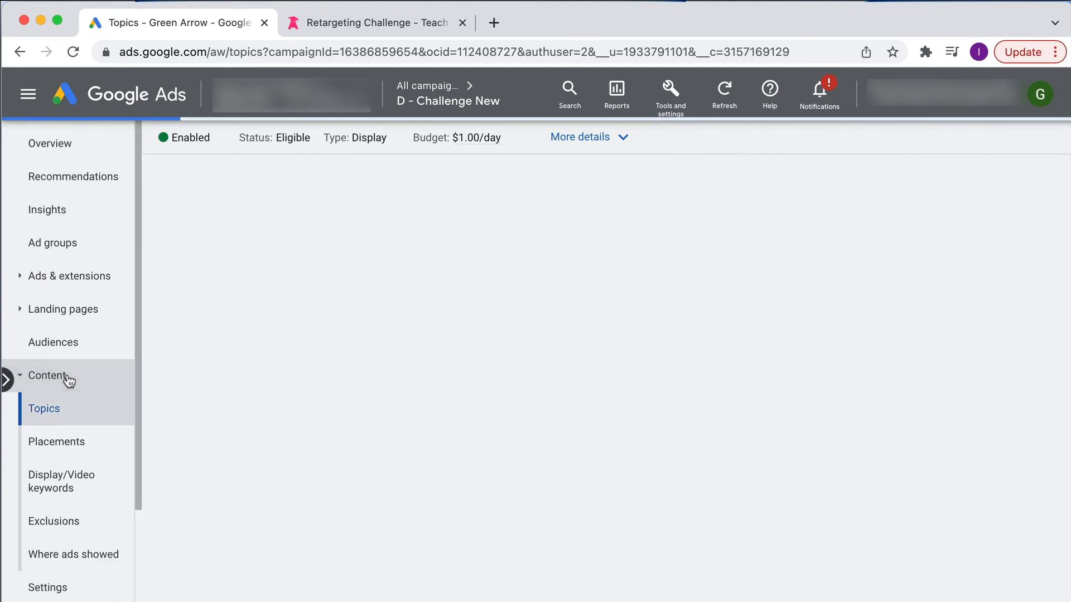
{"action": "left_click", "coordinate": [61, 455]}
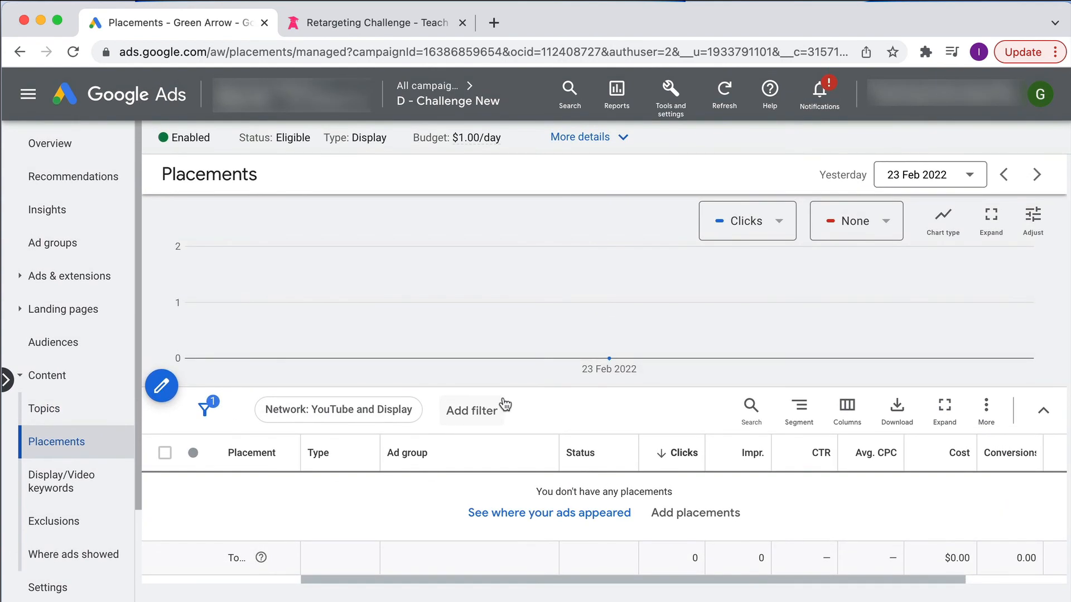
{"action": "left_click", "coordinate": [71, 521]}
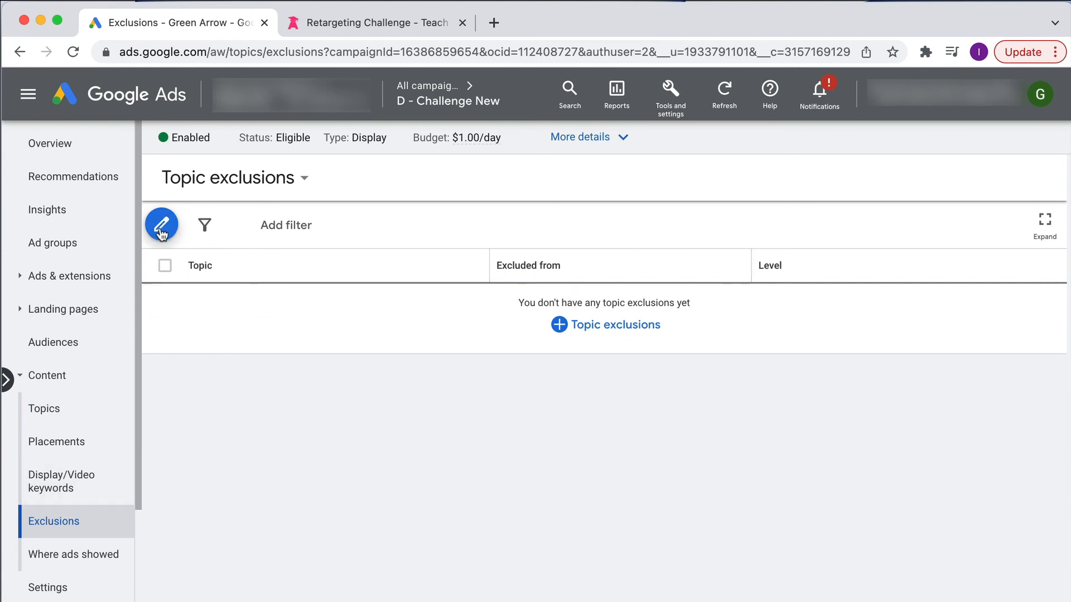
{"action": "scroll", "coordinate": [48, 411], "scroll_direction": "down", "scroll_amount": 3}
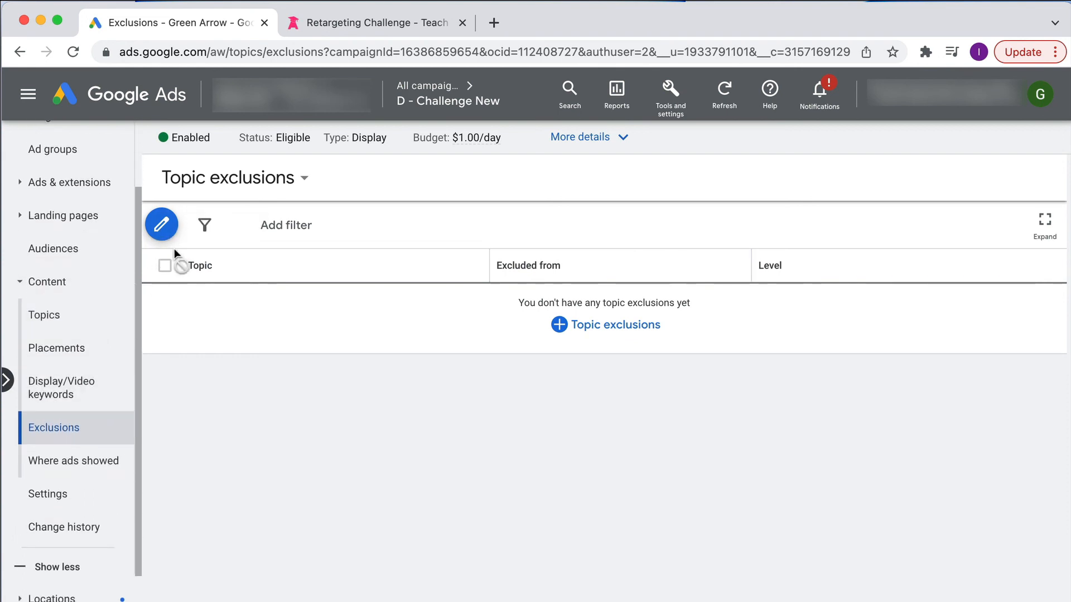
{"action": "left_click", "coordinate": [162, 226]}
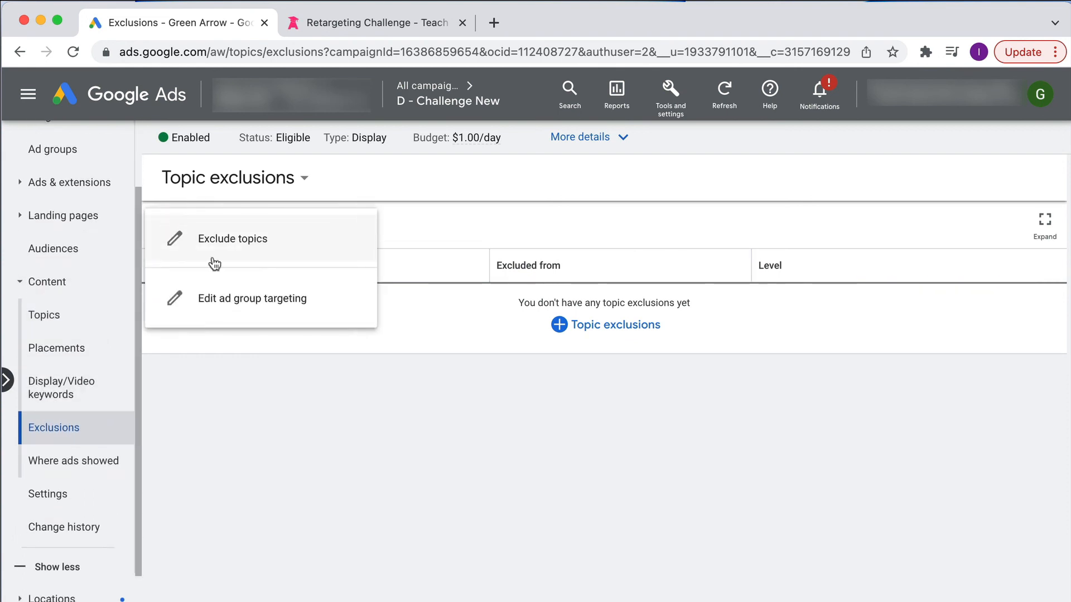
{"action": "left_click", "coordinate": [234, 245]}
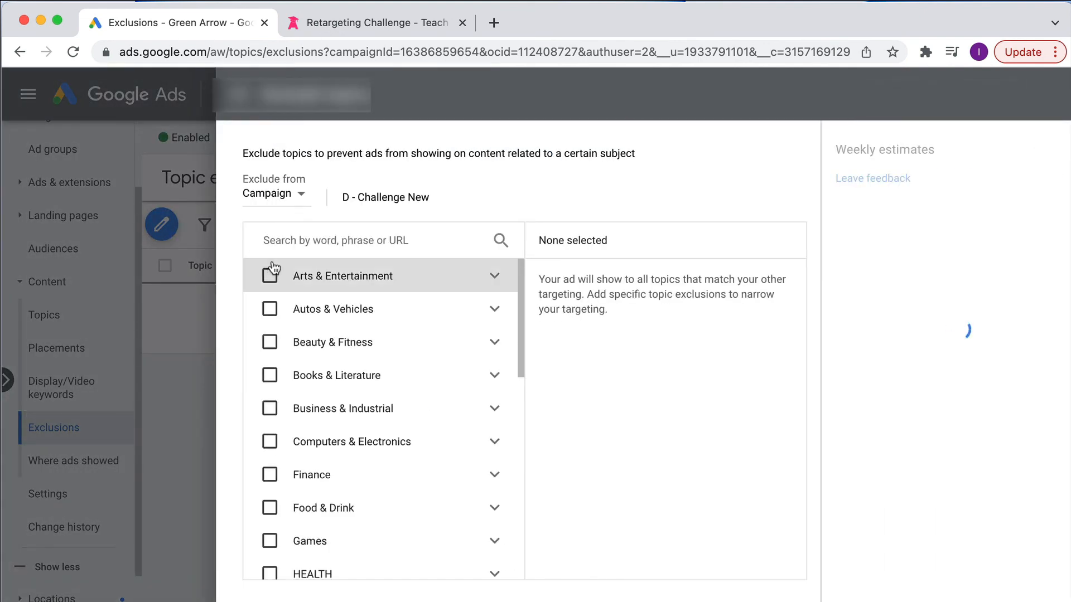
{"action": "left_click", "coordinate": [239, 94]}
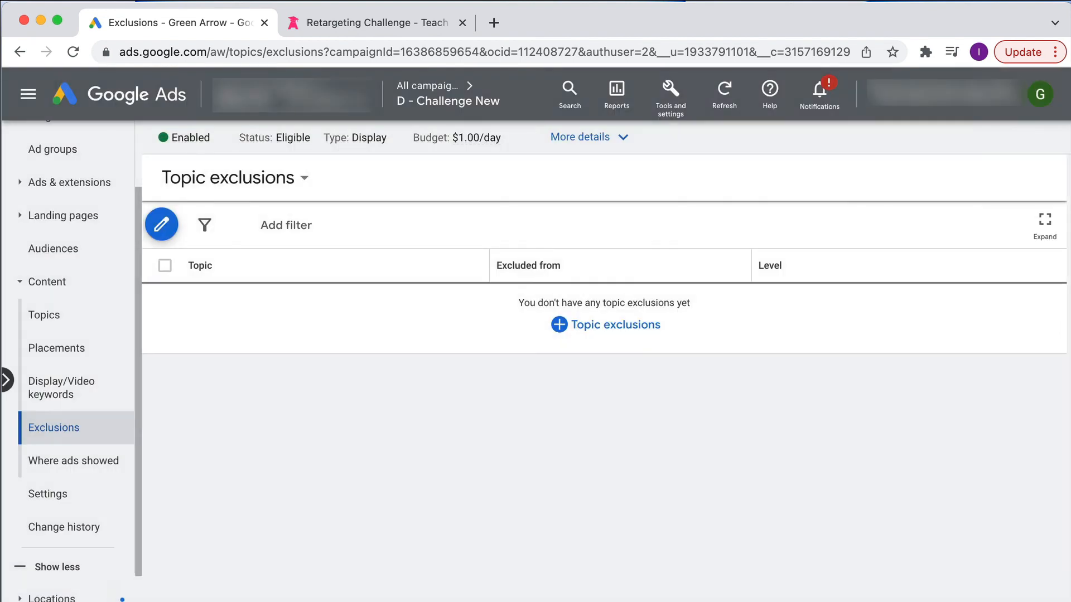
Start a placement exclusion for the "D - Challenge New" campaign and select the Windows Phone Apps category
{"action": "left_click", "coordinate": [301, 184]}
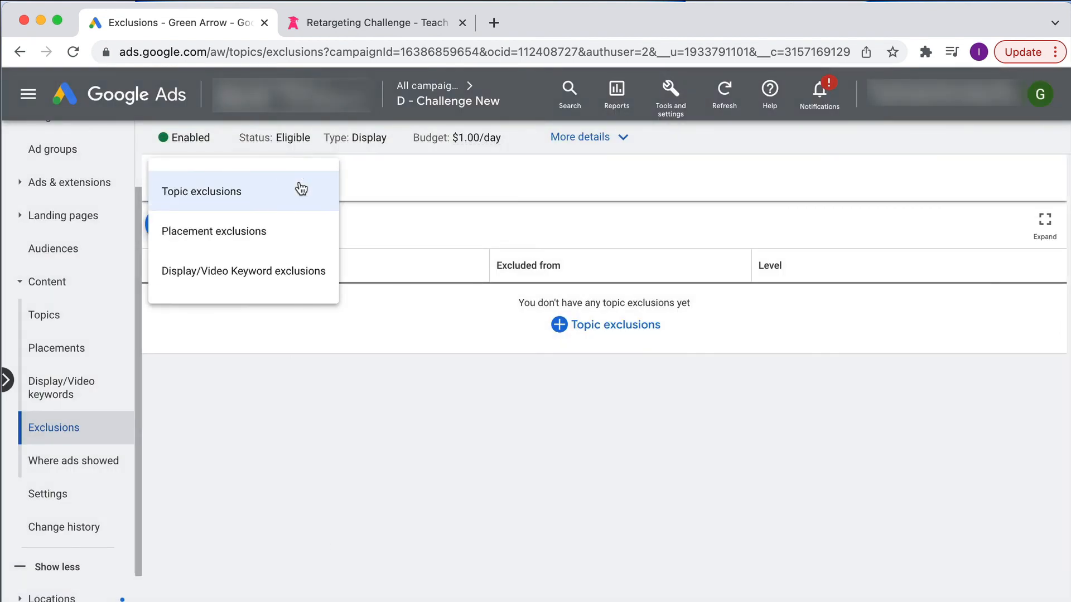
{"action": "left_click", "coordinate": [209, 233]}
{"action": "left_click", "coordinate": [162, 218]}
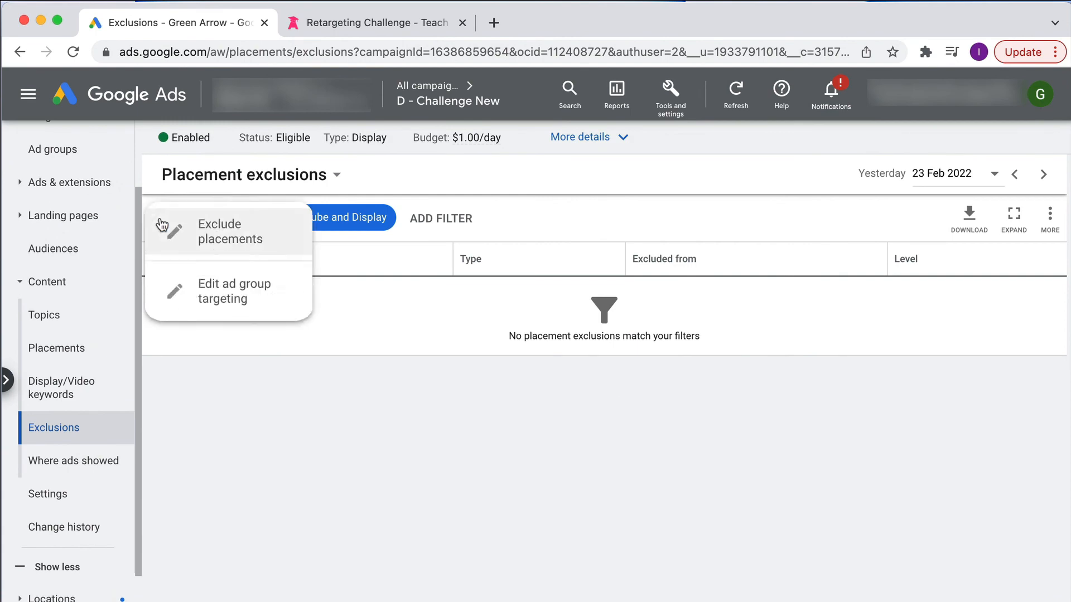
{"action": "left_click", "coordinate": [217, 239]}
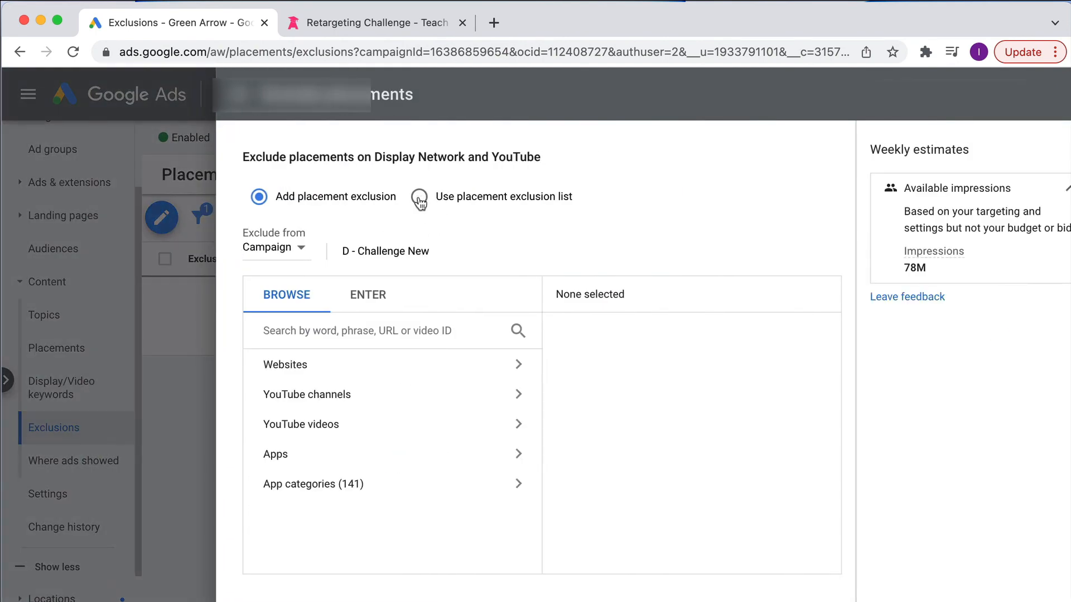
{"action": "left_click", "coordinate": [340, 485]}
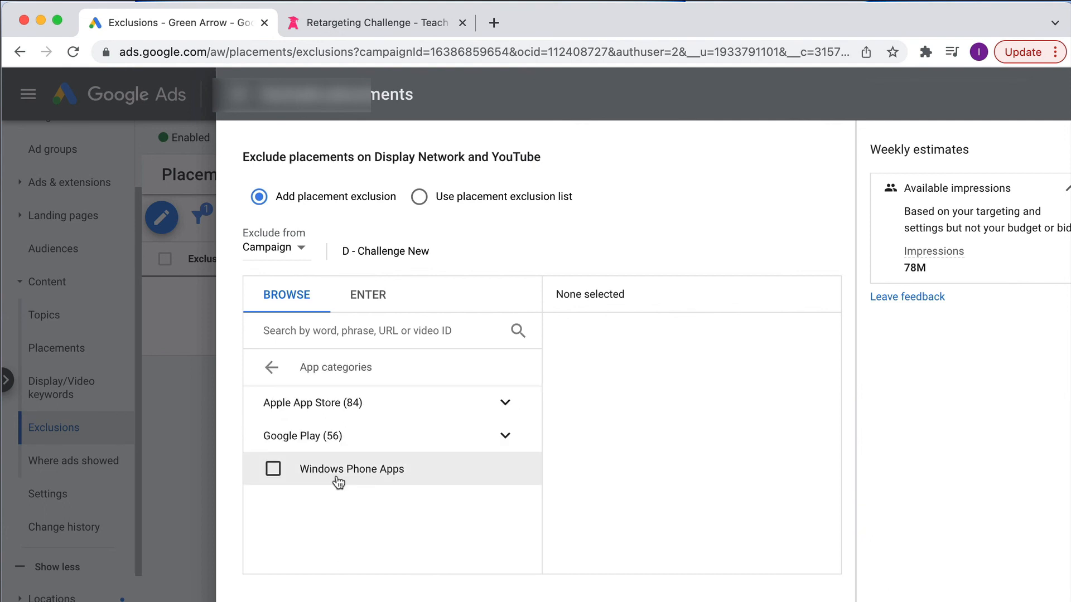
{"action": "left_click", "coordinate": [369, 476]}
Add the Apple App Store categories Book, Business, Catalogs, Education, Entertainment, Finance and Food & Drink to the placement exclusions
{"action": "left_click", "coordinate": [497, 404]}
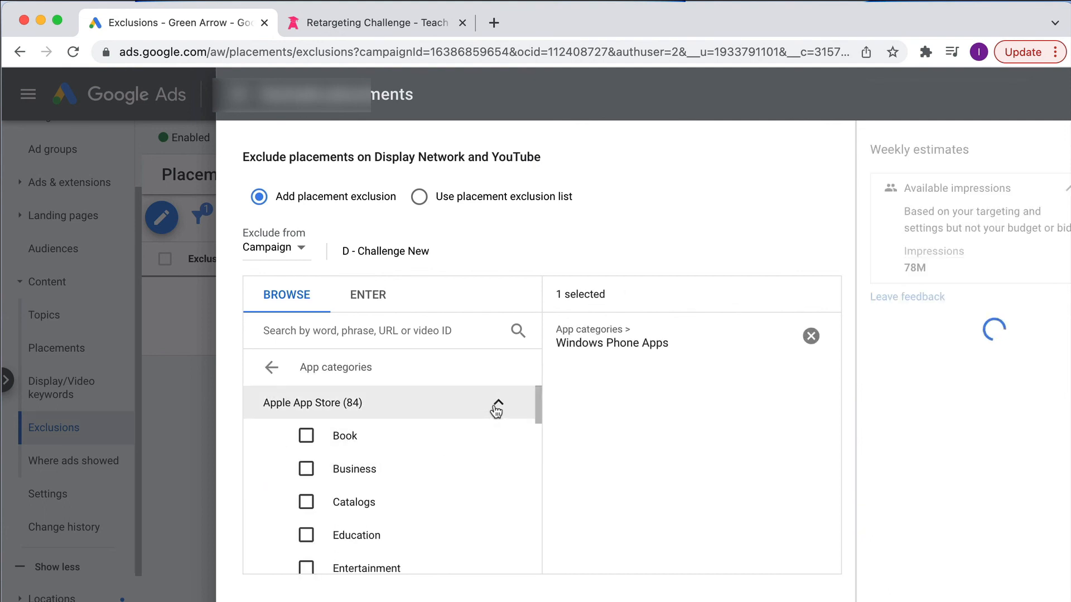
{"action": "left_click", "coordinate": [319, 440]}
{"action": "left_click", "coordinate": [306, 475]}
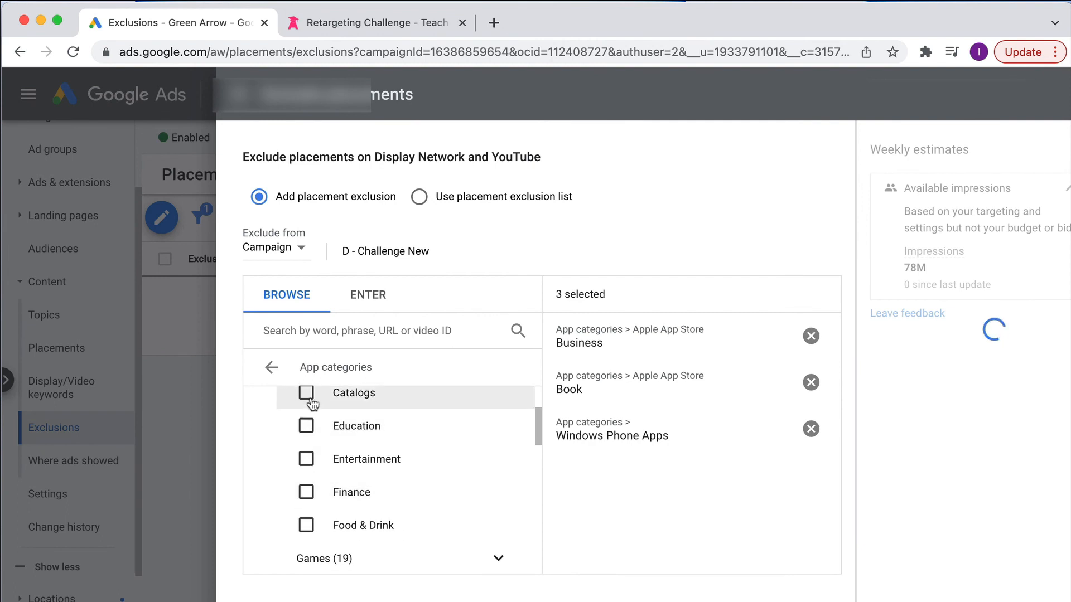
{"action": "left_click", "coordinate": [307, 394]}
{"action": "left_click", "coordinate": [306, 427]}
{"action": "left_click", "coordinate": [306, 460]}
{"action": "left_click", "coordinate": [306, 492]}
{"action": "left_click", "coordinate": [307, 526]}
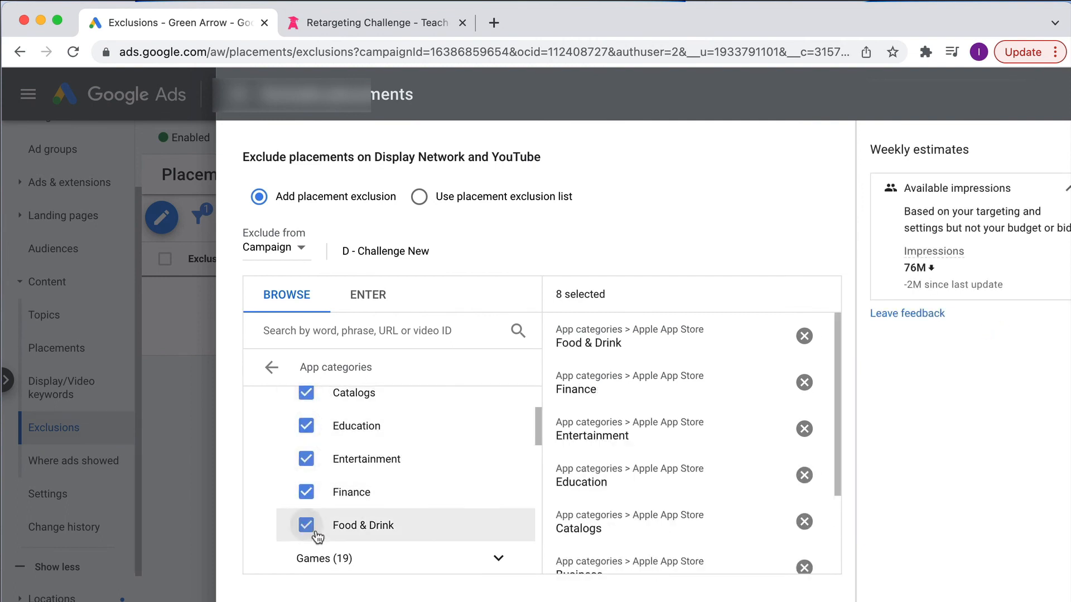
Add the Apple App Store categories Health & Fitness, Lifestyle, Medical, Music and Navigation to the placement exclusions
{"action": "scroll", "coordinate": [335, 513], "scroll_direction": "down", "scroll_amount": 3}
{"action": "left_click", "coordinate": [306, 433]}
{"action": "left_click", "coordinate": [305, 467]}
{"action": "scroll", "coordinate": [304, 460], "scroll_direction": "down", "scroll_amount": 3}
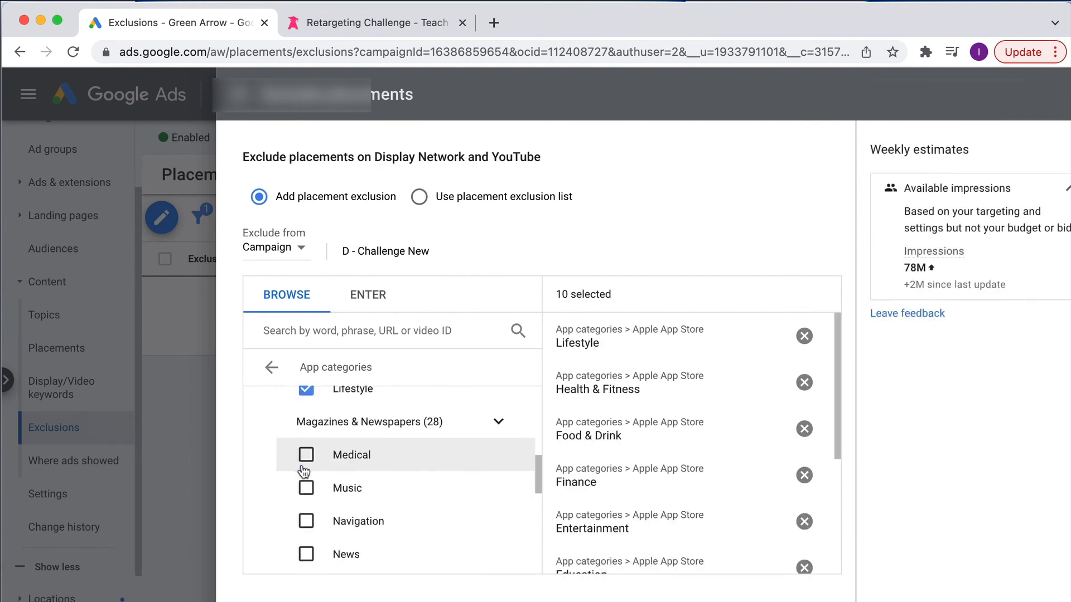
{"action": "left_click", "coordinate": [306, 411]}
{"action": "left_click", "coordinate": [306, 443]}
{"action": "left_click", "coordinate": [306, 477]}
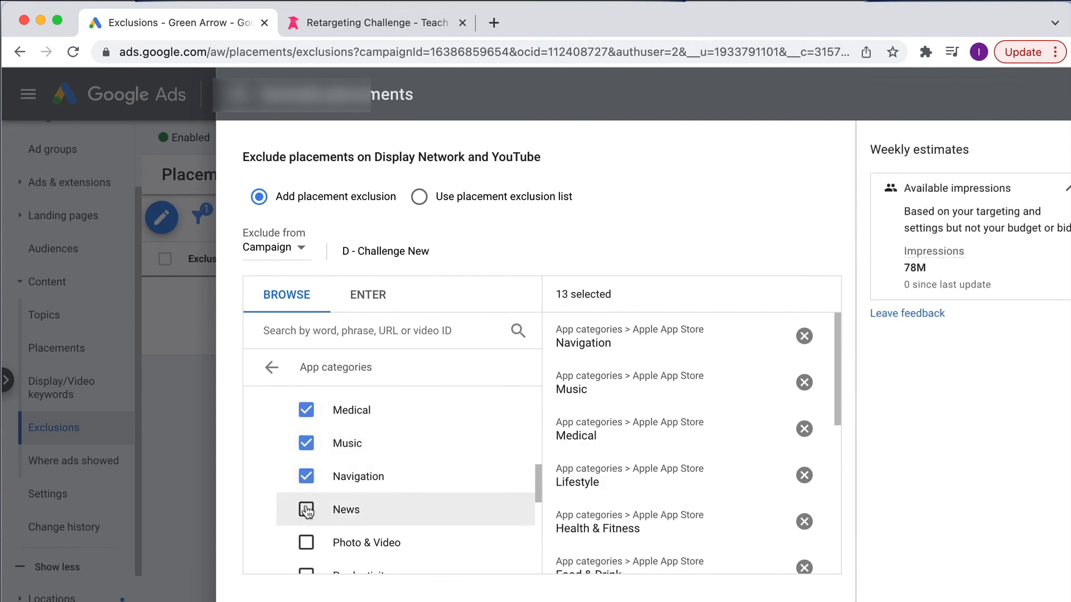
Add the Apple App Store categories News, Photo & Video, Productivity, Reference, Shopping and Social Networking to the placement exclusions
{"action": "left_click", "coordinate": [307, 509]}
{"action": "left_click", "coordinate": [306, 543]}
{"action": "scroll", "coordinate": [335, 480], "scroll_direction": "down", "scroll_amount": 3}
{"action": "left_click", "coordinate": [296, 479]}
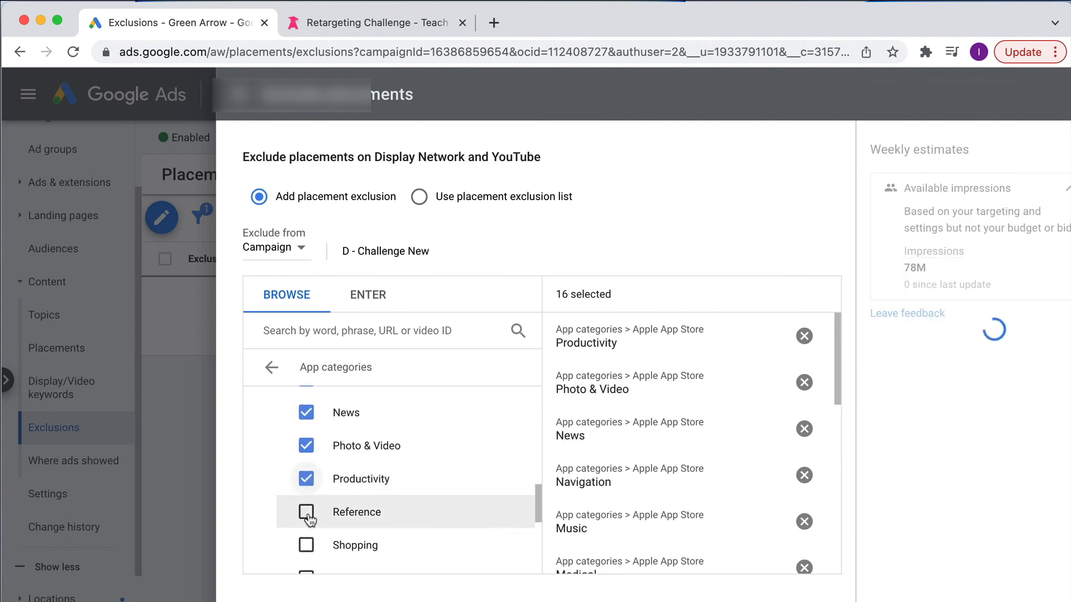
{"action": "left_click", "coordinate": [306, 512]}
{"action": "left_click", "coordinate": [307, 545]}
{"action": "scroll", "coordinate": [334, 502], "scroll_direction": "down", "scroll_amount": 3}
{"action": "left_click", "coordinate": [306, 442]}
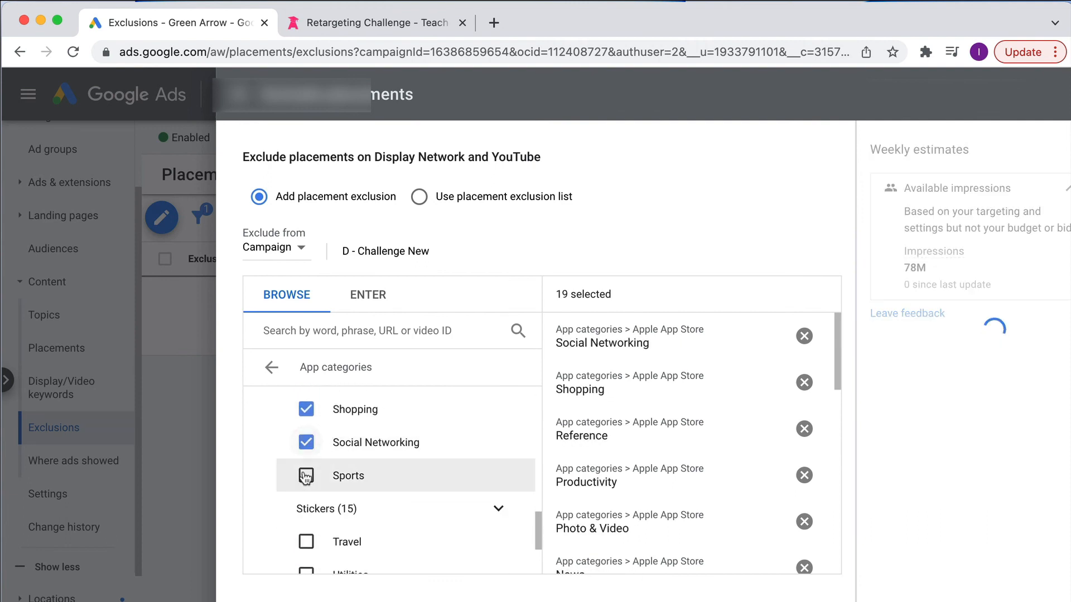
Add the Apple App Store categories Sports, Travel, Utilities and the one following Utilities, and save the placement exclusions
{"action": "left_click", "coordinate": [306, 475]}
{"action": "scroll", "coordinate": [307, 485], "scroll_direction": "down", "scroll_amount": 2}
{"action": "left_click", "coordinate": [307, 425]}
{"action": "left_click", "coordinate": [307, 457]}
{"action": "left_click", "coordinate": [306, 491]}
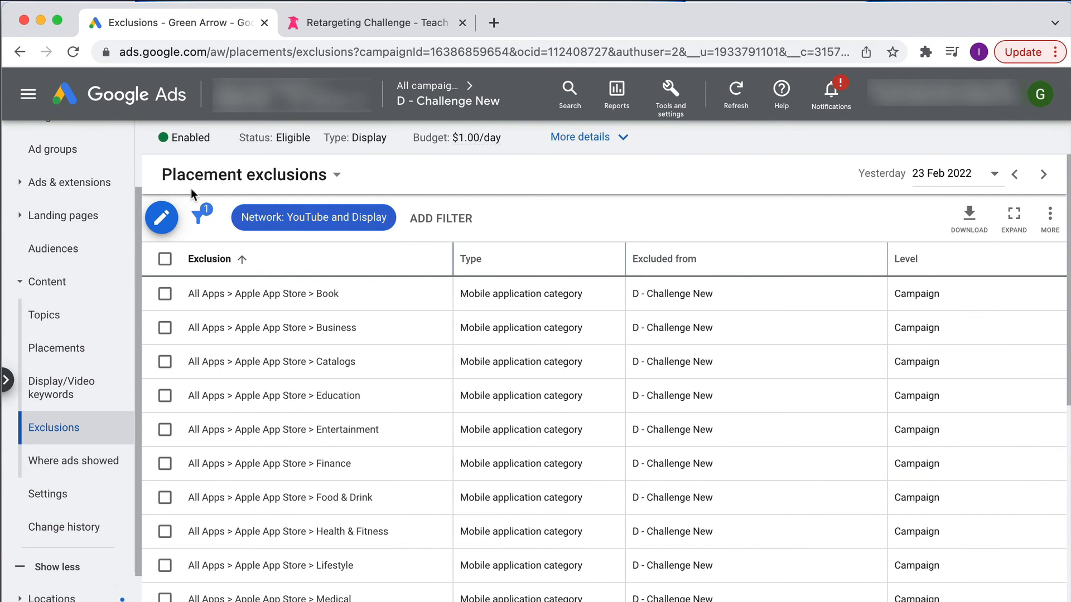
Apply the placement exclusion lists Default YT Placement List and Default Placement Exclusions to the "D - Challenge New" campaign and save
{"action": "left_click", "coordinate": [161, 218]}
{"action": "left_click", "coordinate": [216, 234]}
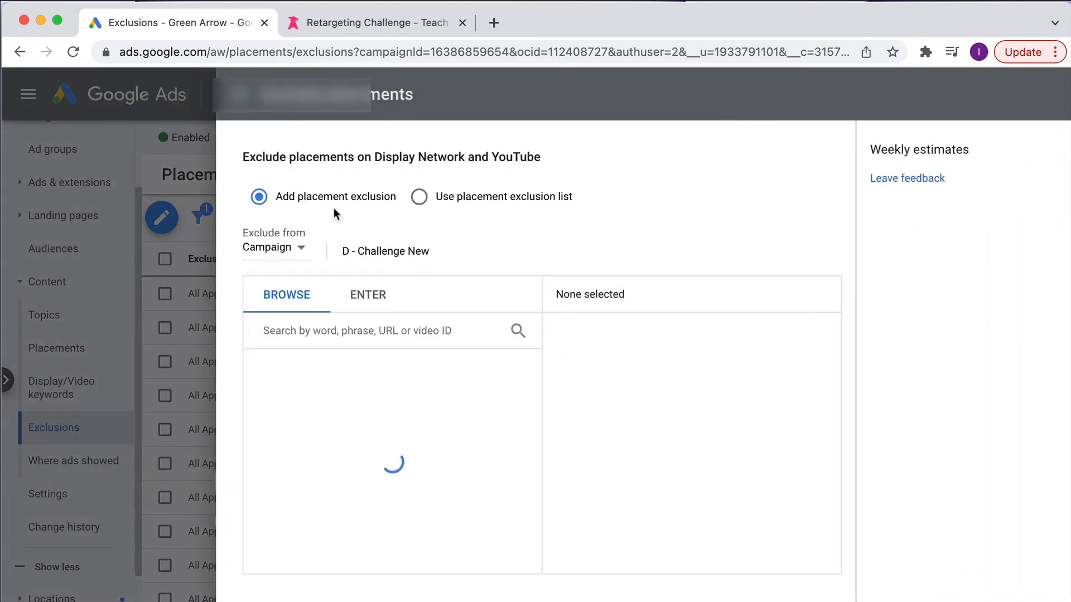
{"action": "left_click", "coordinate": [421, 198]}
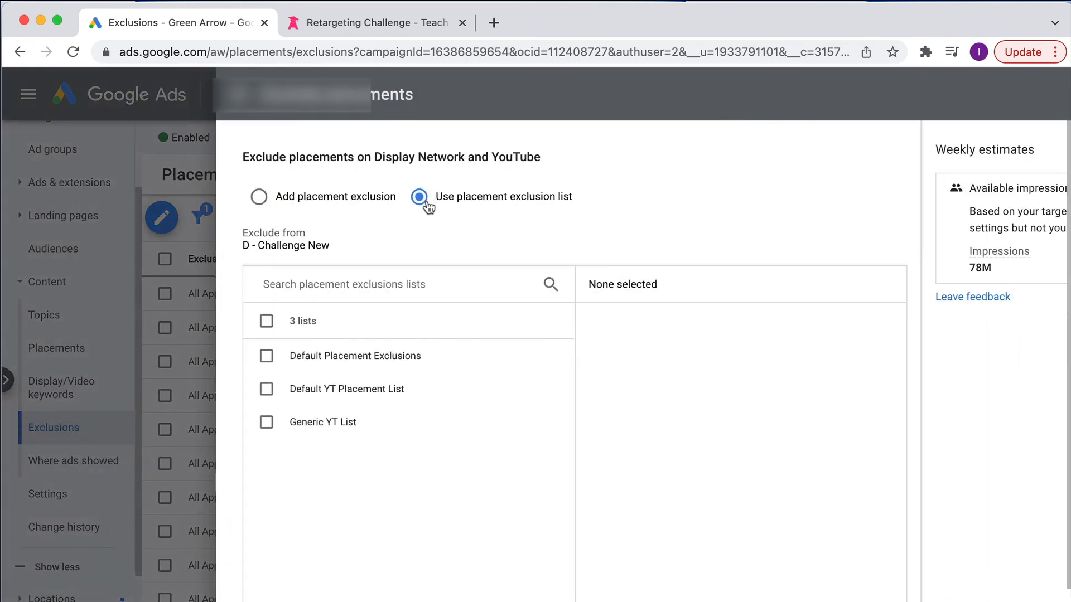
{"action": "left_click", "coordinate": [267, 389]}
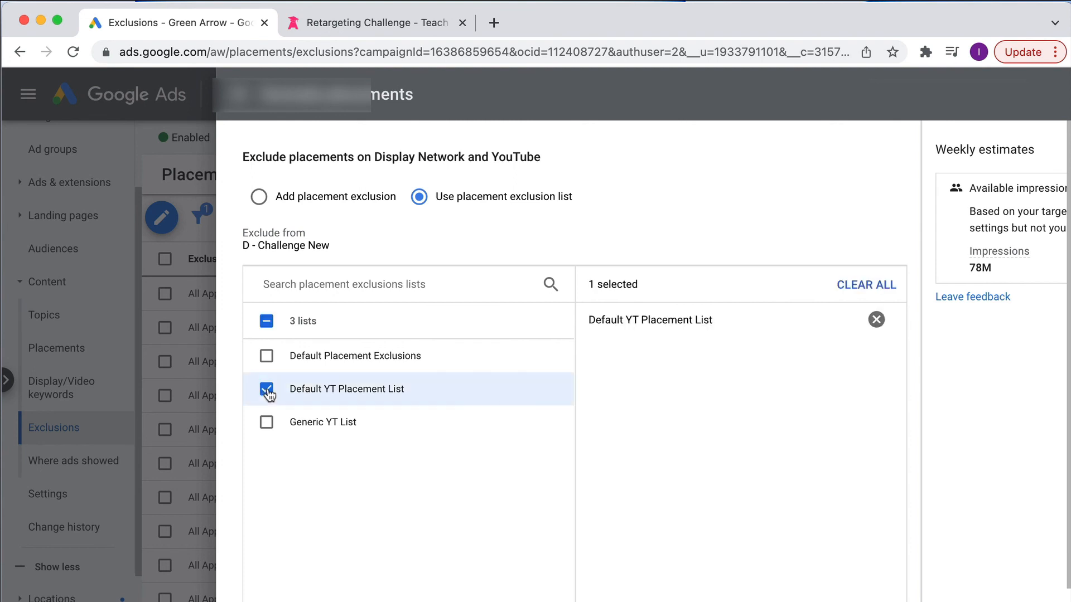
{"action": "left_click", "coordinate": [266, 357]}
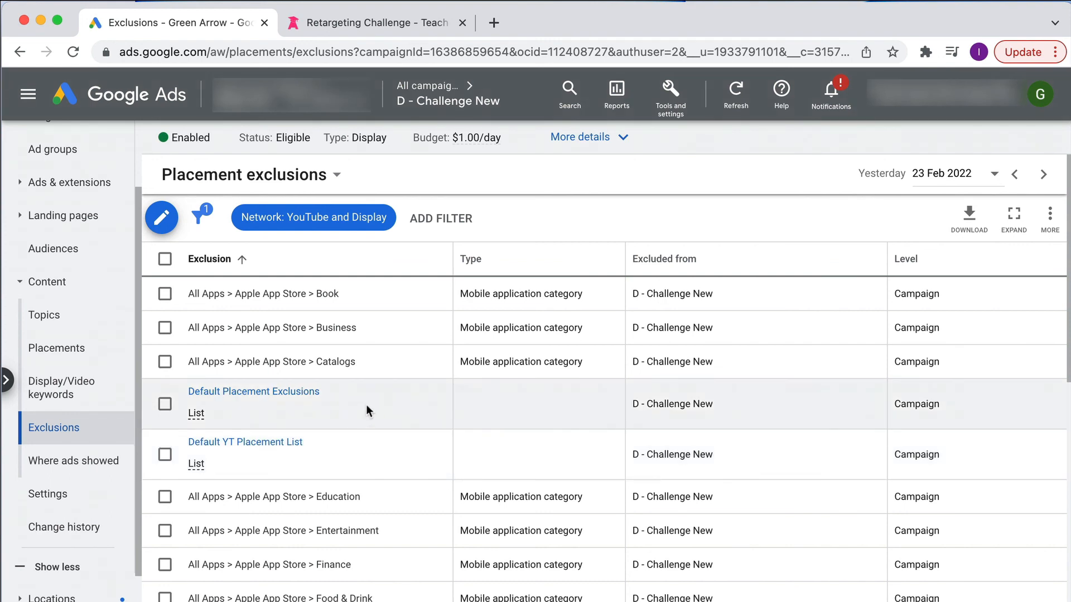
Show the list of Display campaigns and check the daily budget of "D - Challenge New" in its budget editor
{"action": "left_click", "coordinate": [7, 382]}
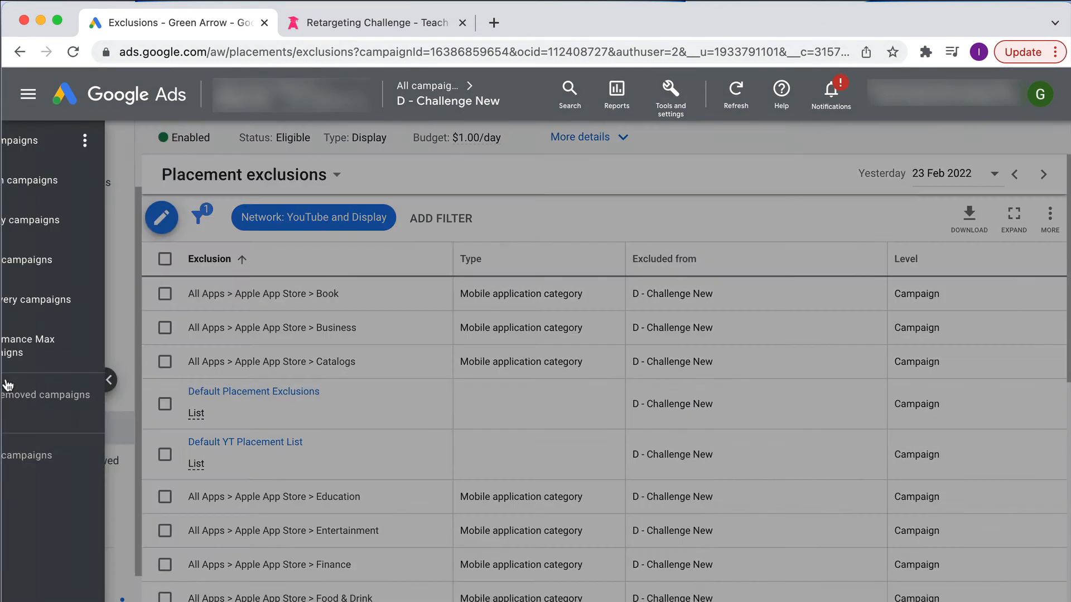
{"action": "left_click", "coordinate": [75, 229]}
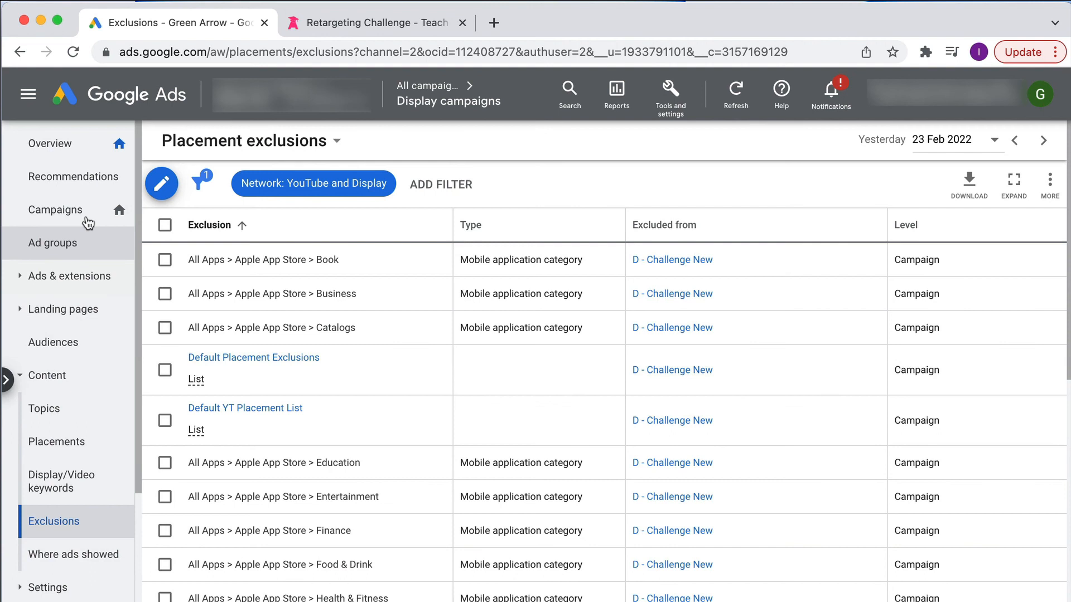
{"action": "left_click", "coordinate": [80, 213]}
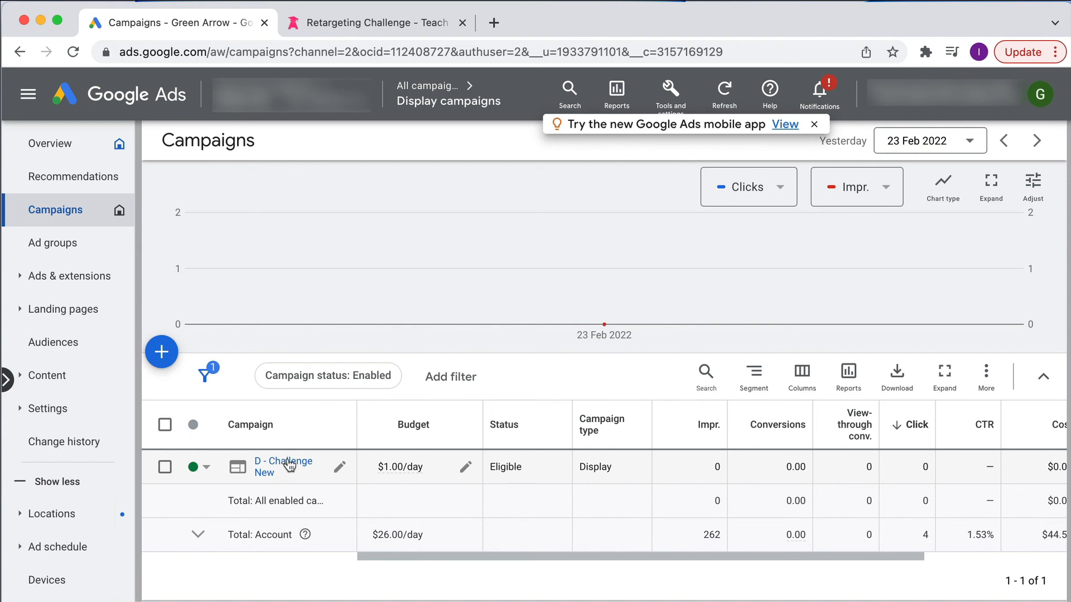
{"action": "left_click", "coordinate": [466, 468]}
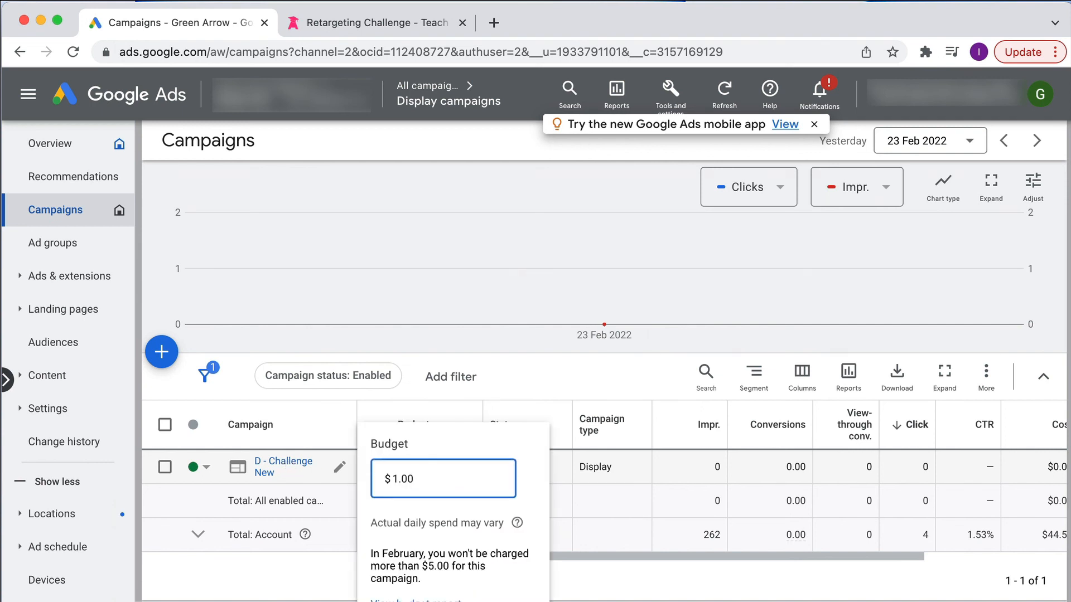
{"action": "key", "text": "Return"}
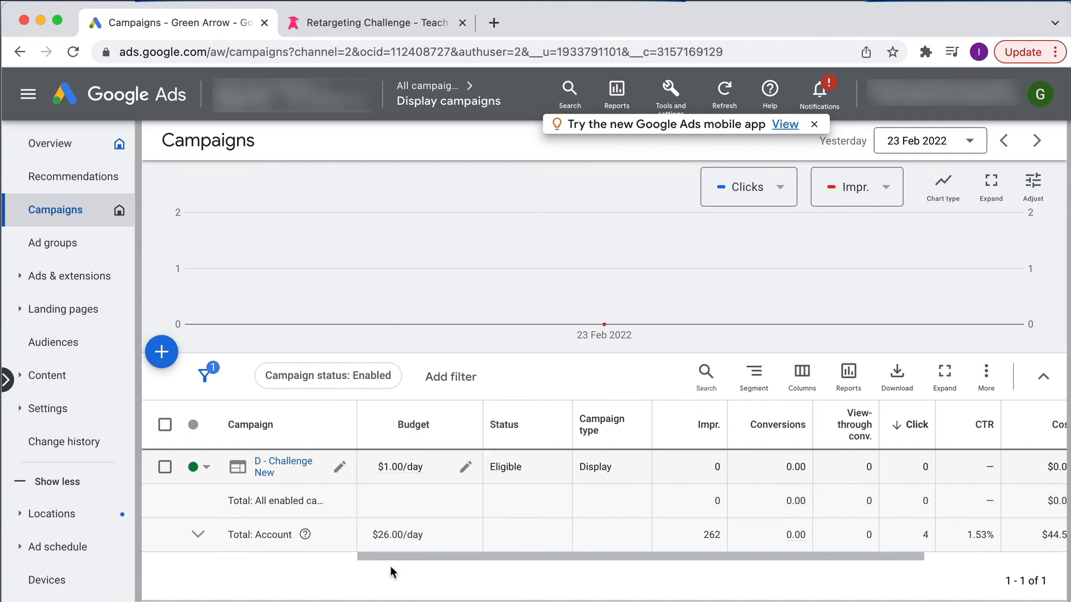